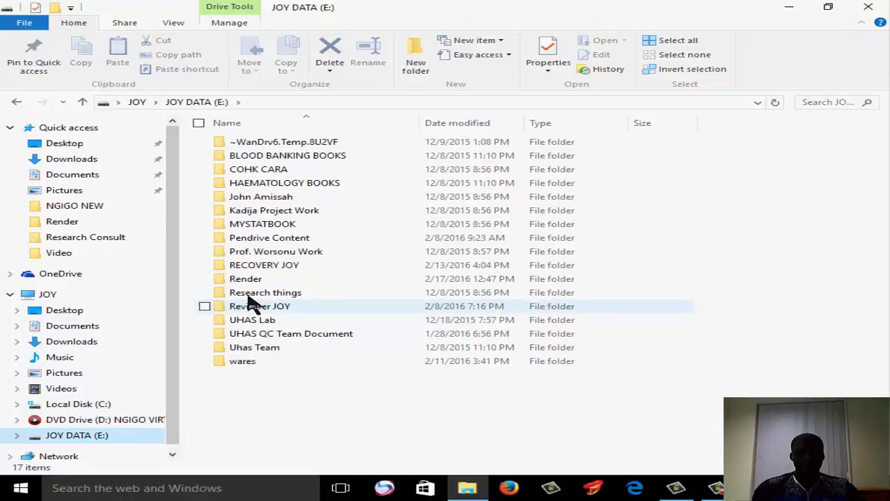
# Open the Desktop subfolder inside the recovery folder on drive E
pyautogui.click(280, 273)
pyautogui.doubleClick(280, 273)
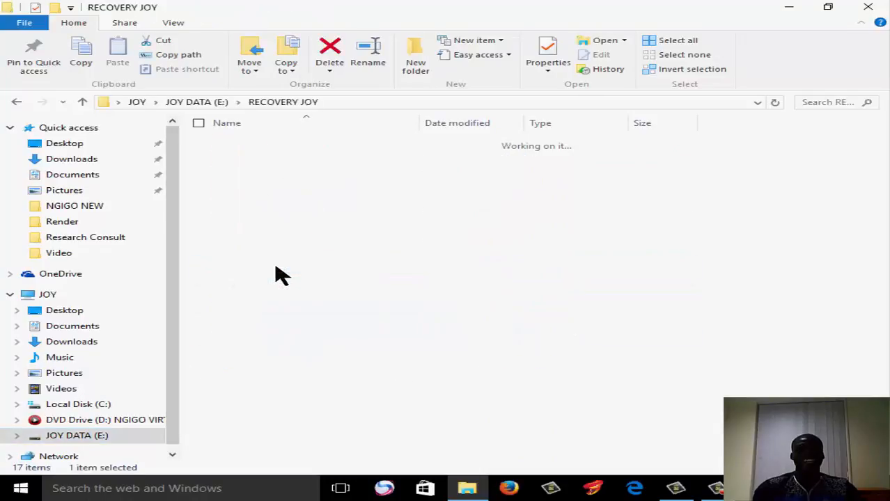
pyautogui.doubleClick(270, 145)
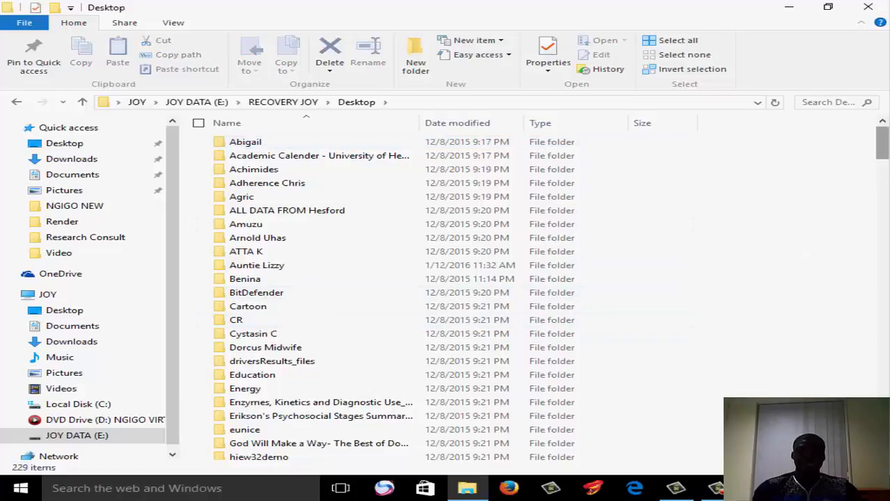
# Find and open the midwife folder last modified 2/9/2016 8:26 PM
pyautogui.moveTo(886, 160); pyautogui.dragTo(886, 192)
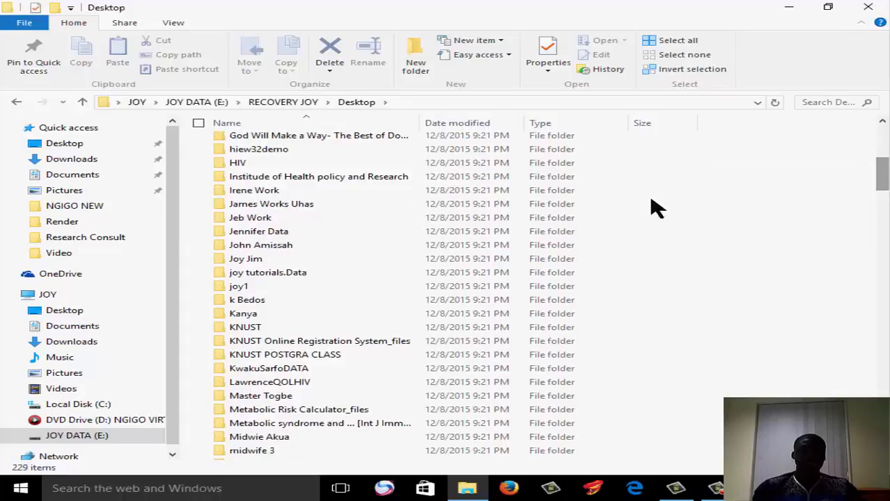
pyautogui.click(358, 183)
pyautogui.press('m')
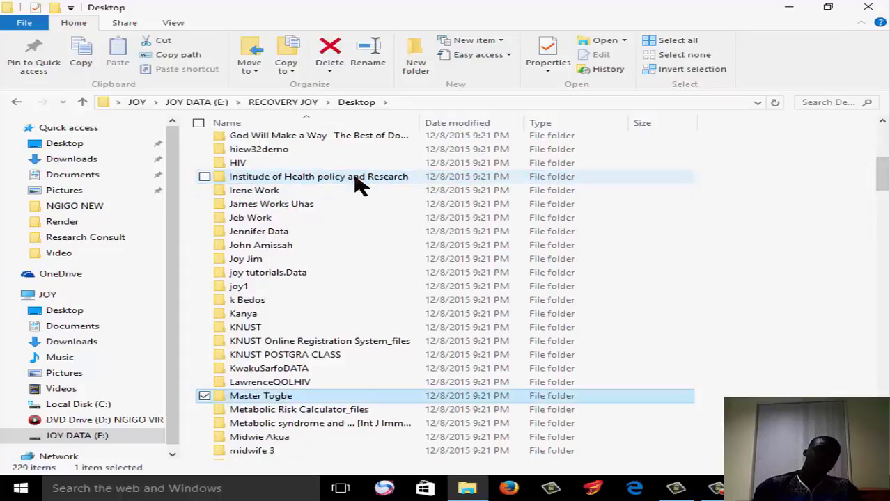
pyautogui.press('m')
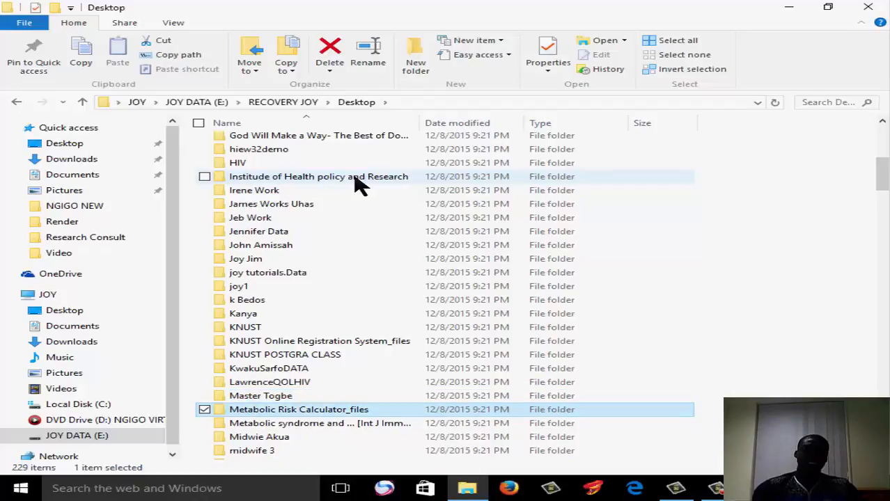
pyautogui.press('m')
pyautogui.press('m')
pyautogui.press('m')
pyautogui.press('m')
pyautogui.press('m')
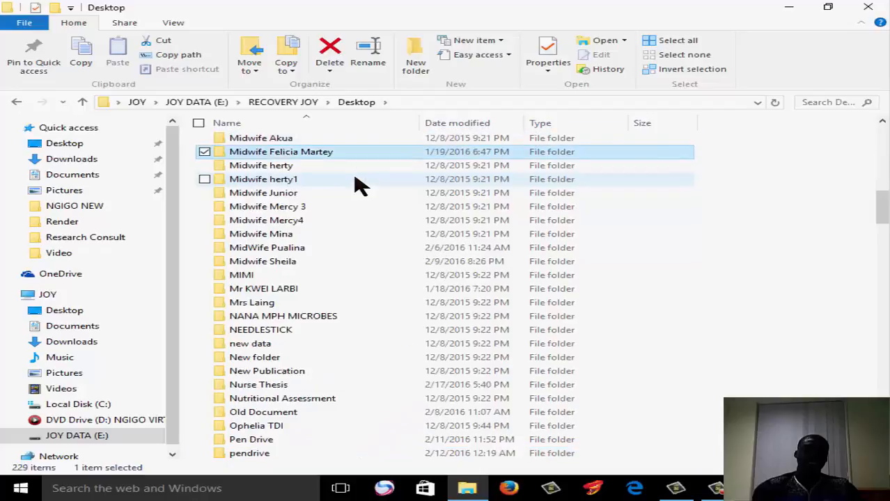
pyautogui.doubleClick(323, 268)
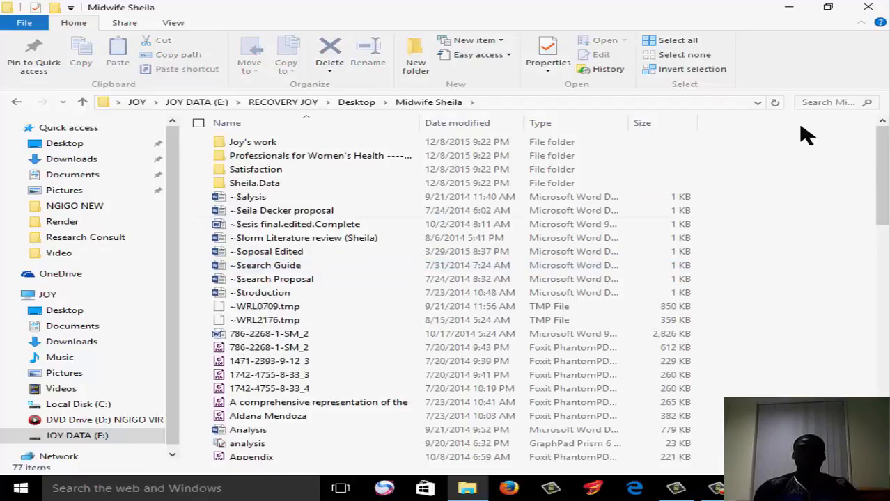
# Open the Edited Questionnaire Final PDF and show its General Demographic Information section
pyautogui.moveTo(885, 177); pyautogui.dragTo(886, 292)
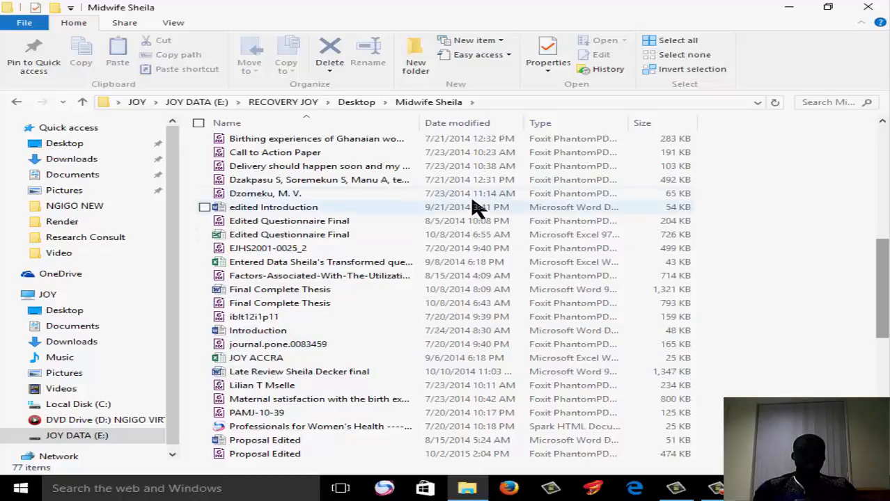
pyautogui.click(369, 232)
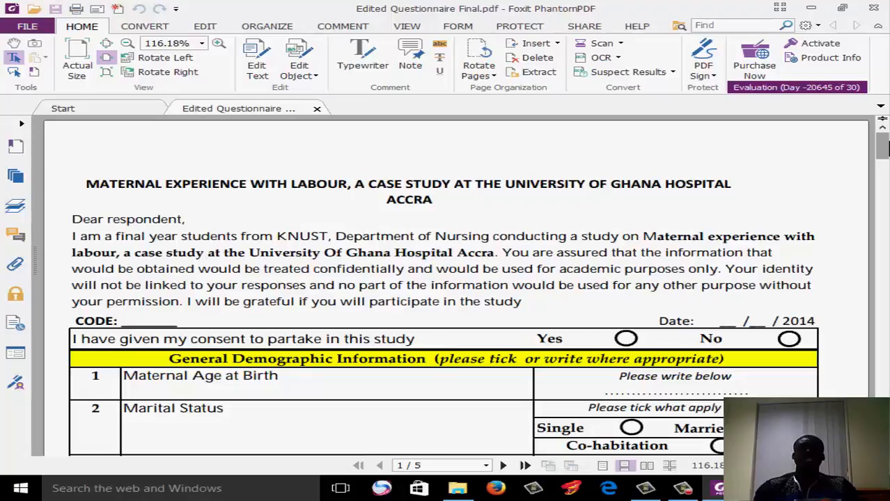
pyautogui.scroll(-2, 881, 144)
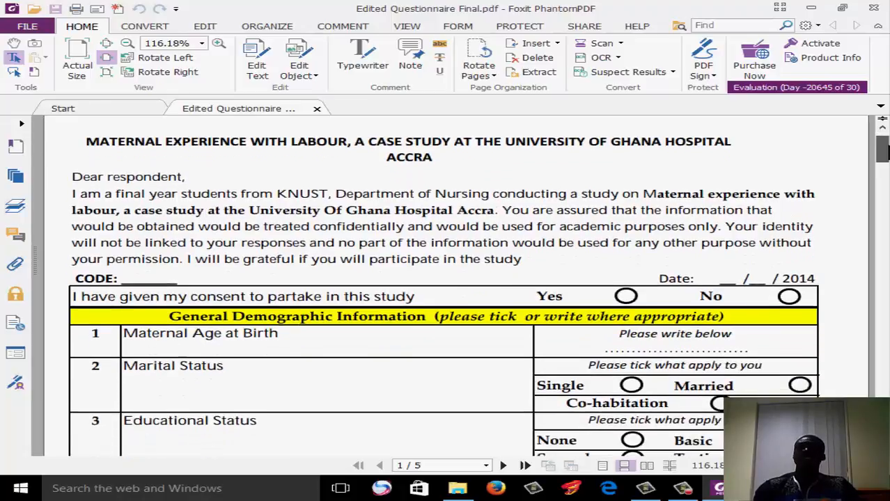
pyautogui.scroll(-1, 883, 150)
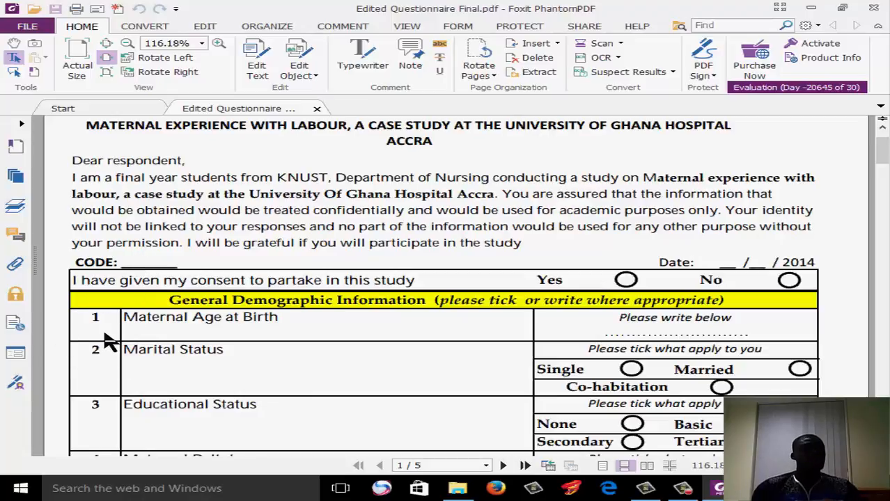
pyautogui.press('ctrl')
pyautogui.press('ctrl')
pyautogui.press('ctrl')
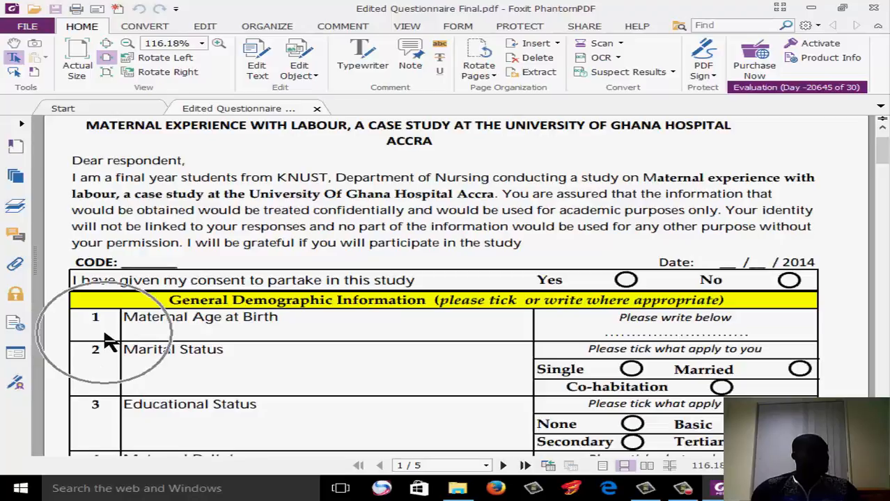
pyautogui.press('ctrl')
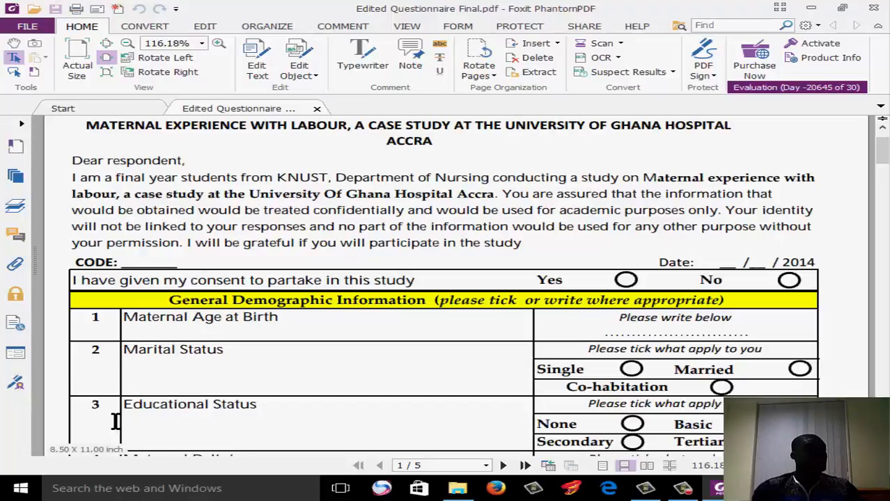
pyautogui.click(202, 413)
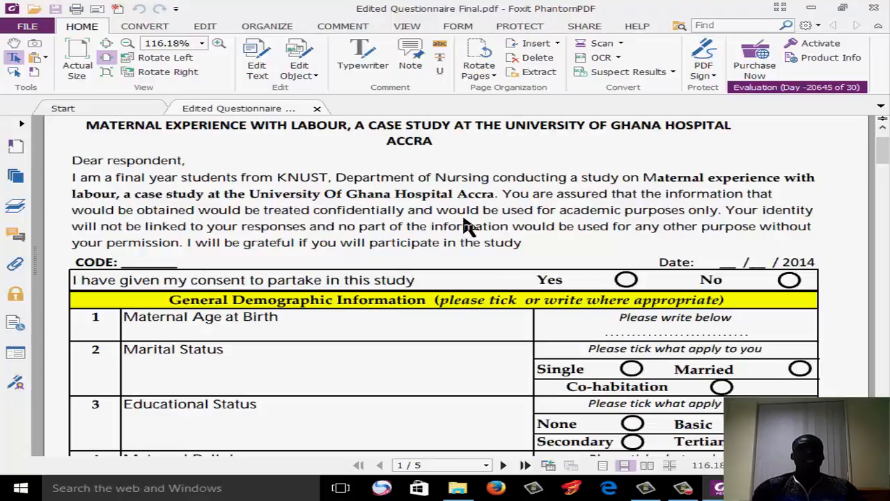
# With the Typewriter tool, enter 42 as the maternal age at birth and mark Married as marital status with an x
pyautogui.click(375, 55)
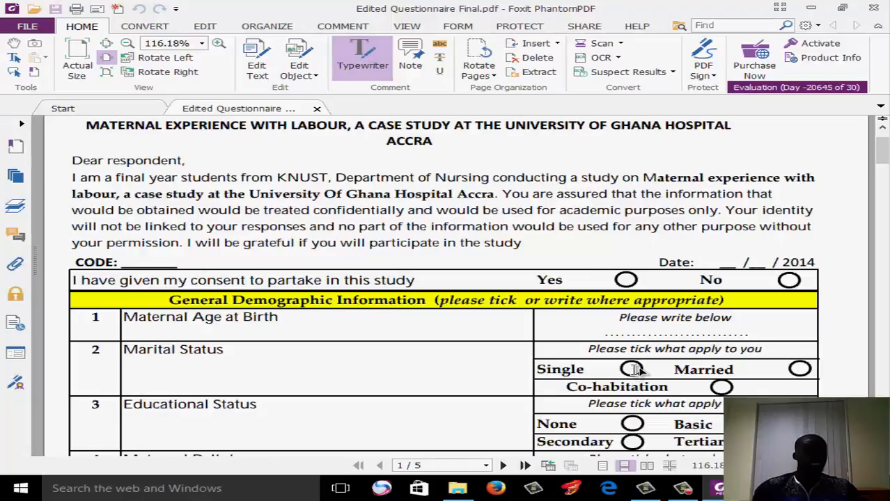
pyautogui.click(650, 332)
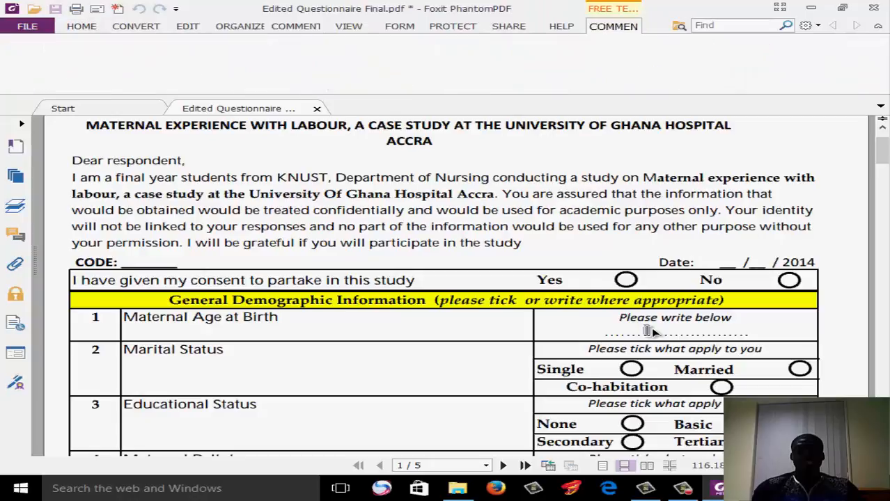
pyautogui.write('12')
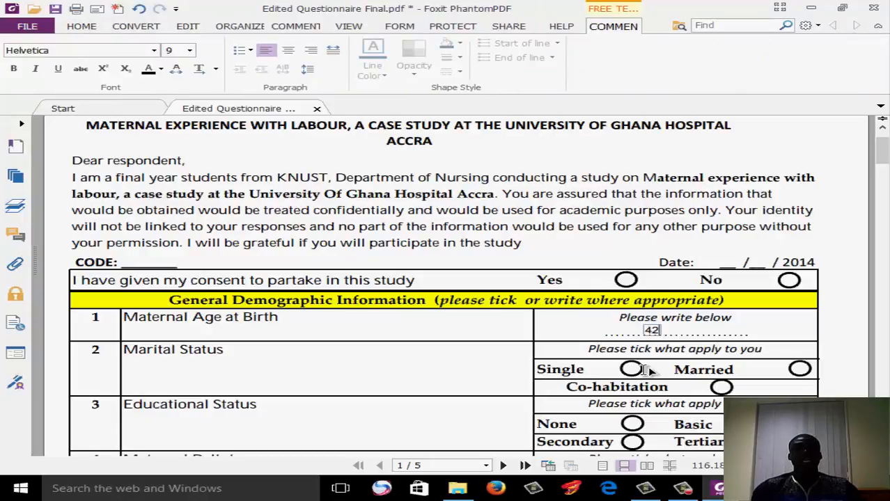
pyautogui.click(797, 369)
pyautogui.write('x')
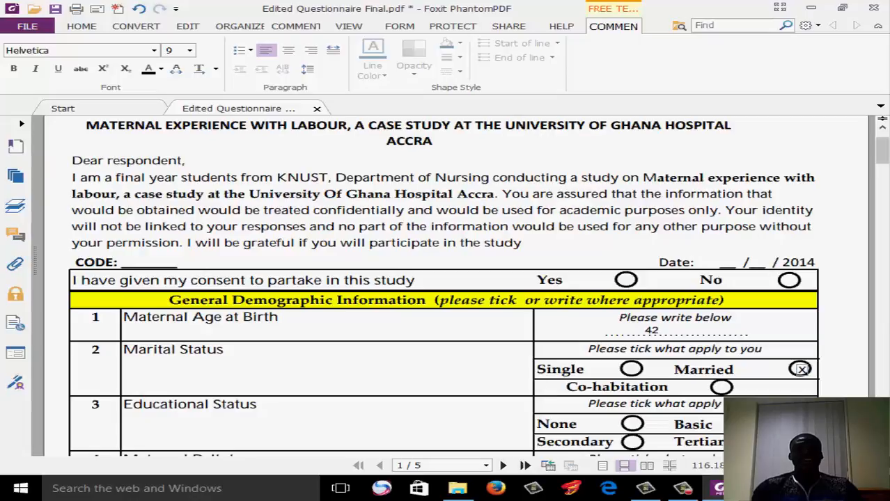
# Mark Secondary as the educational status and Christian as the maternal religion with an x
pyautogui.scroll(-3, 801, 369)
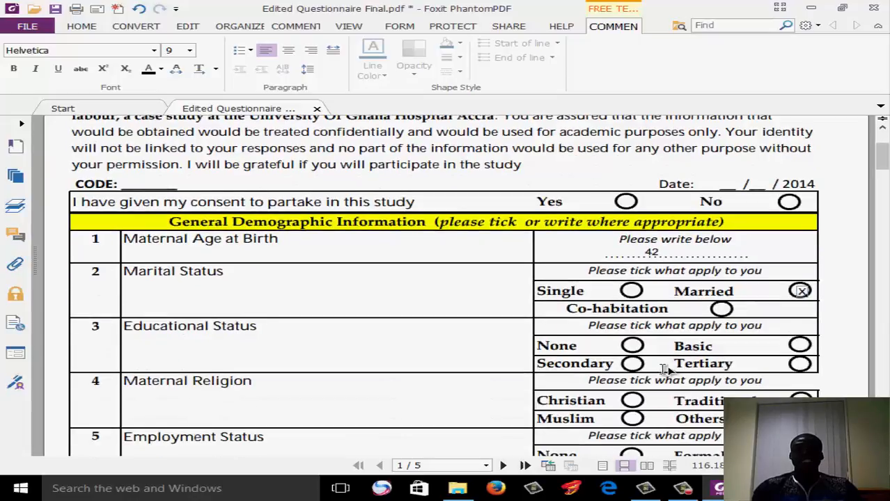
pyautogui.click(636, 366)
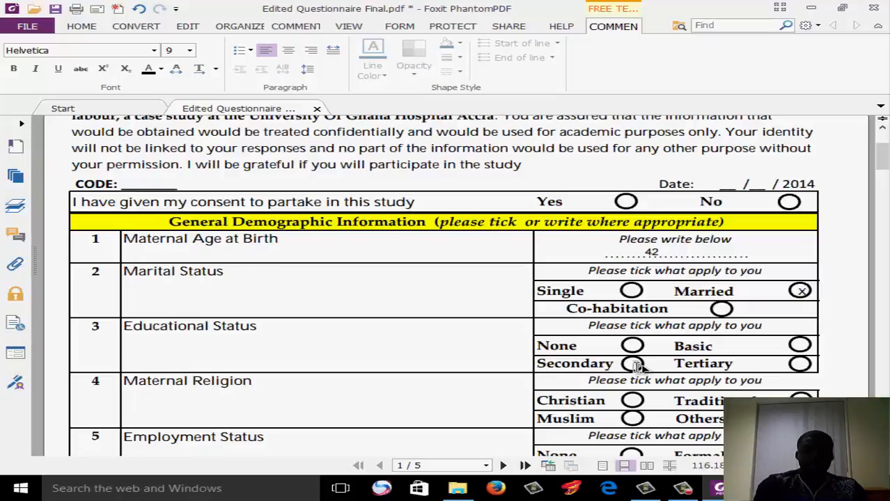
pyautogui.write('x')
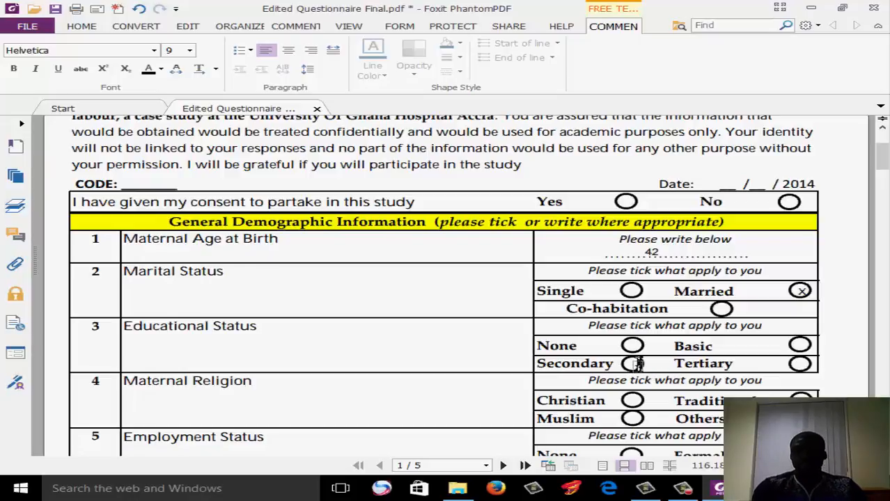
pyautogui.hotkey('ctrl', 'z')
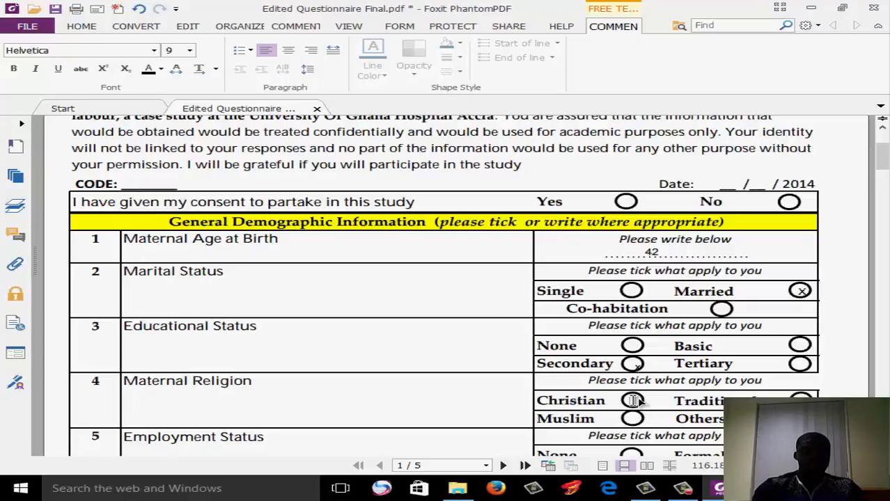
pyautogui.click(634, 400)
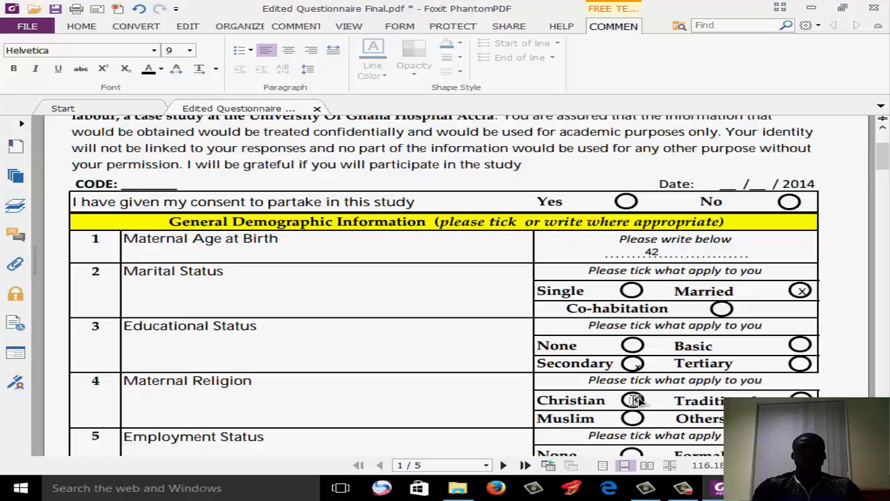
pyautogui.write('x')
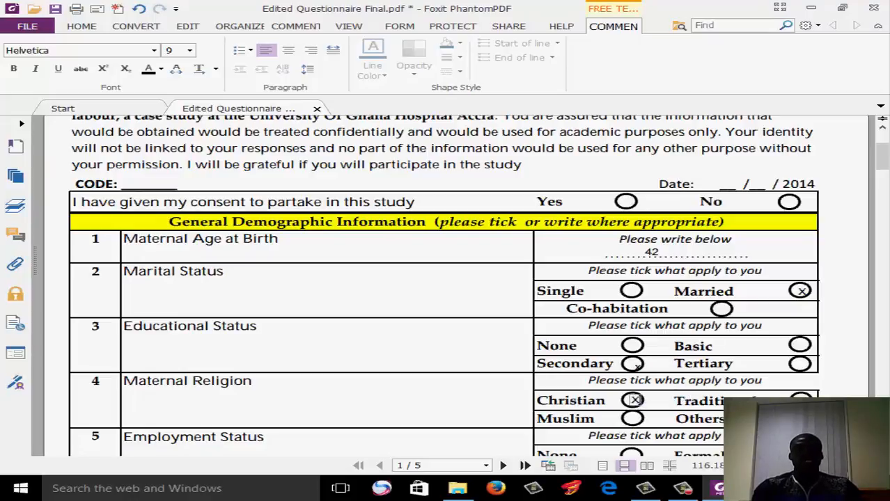
# Mark Informal as the employment status with an x and enter 6 as the number of children in question 6
pyautogui.scroll(-3, 444, 285)
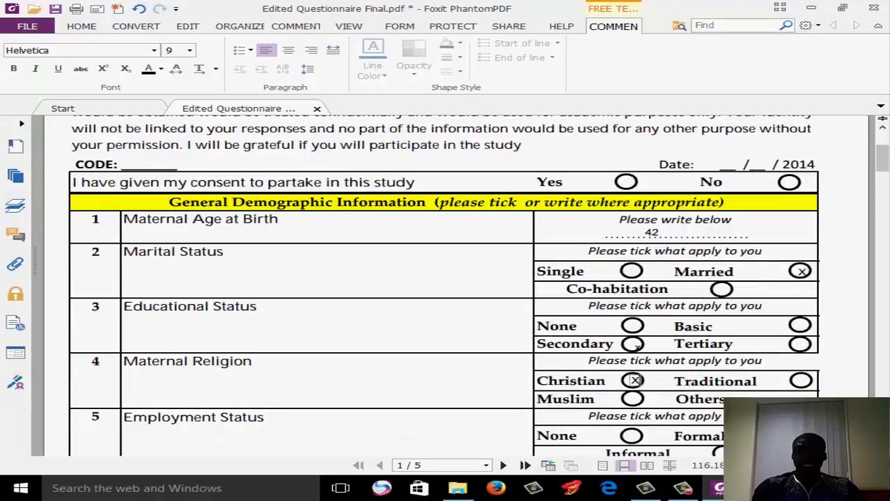
pyautogui.scroll(-2, 443, 286)
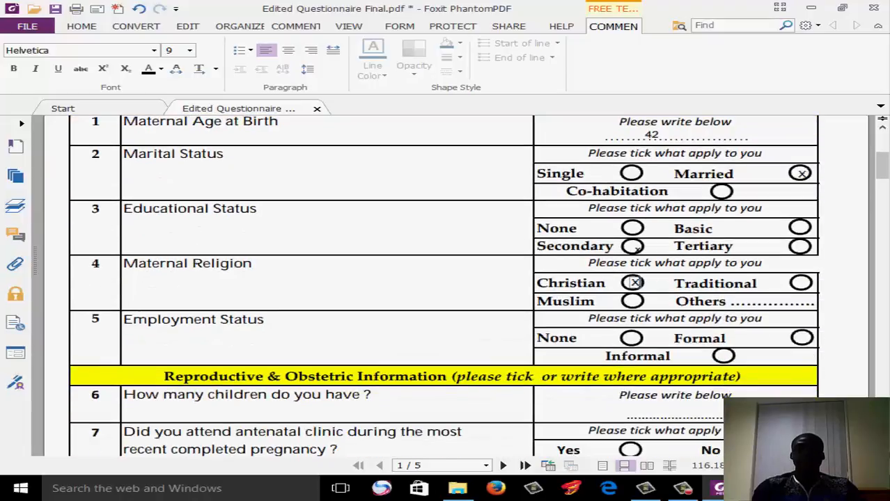
pyautogui.click(802, 339)
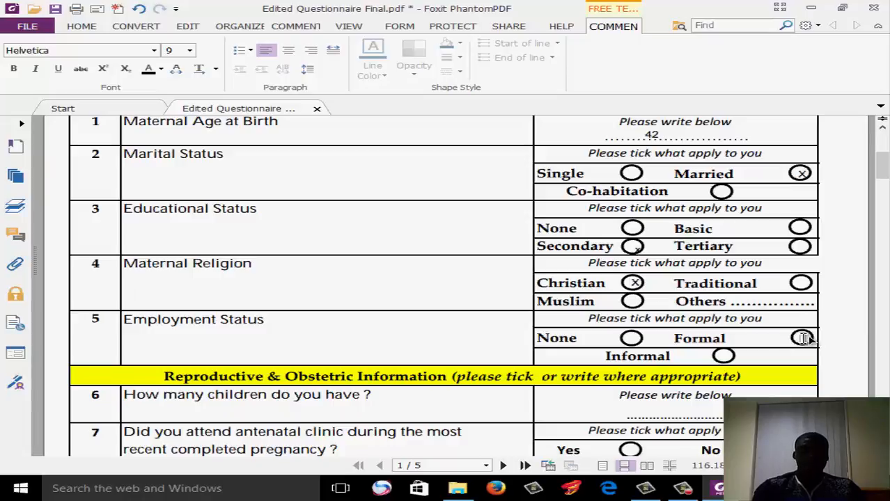
pyautogui.click(724, 356)
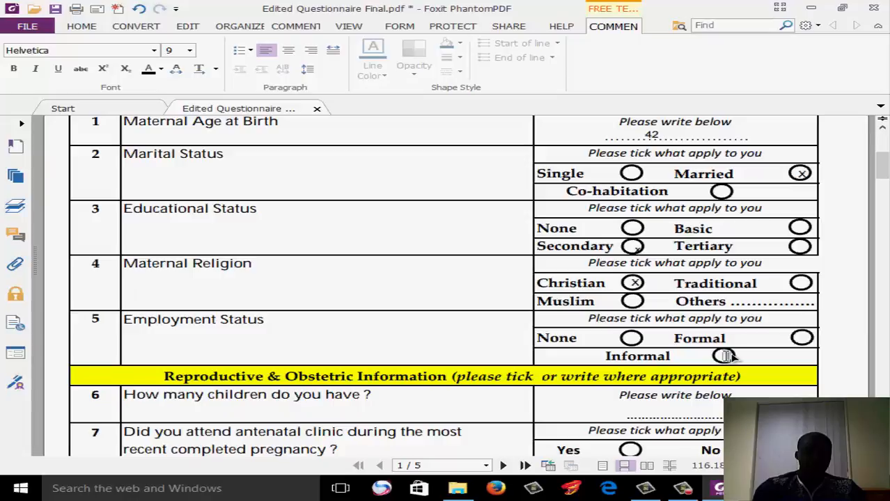
pyautogui.write('x')
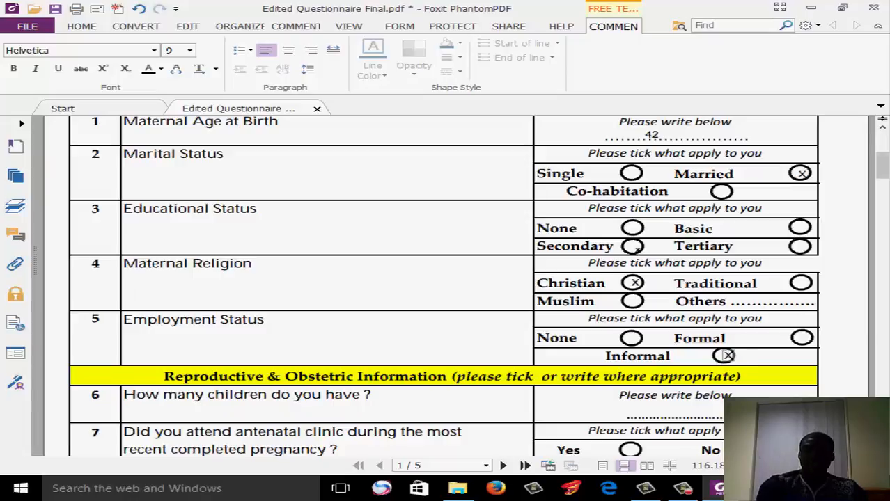
pyautogui.press('capslock')
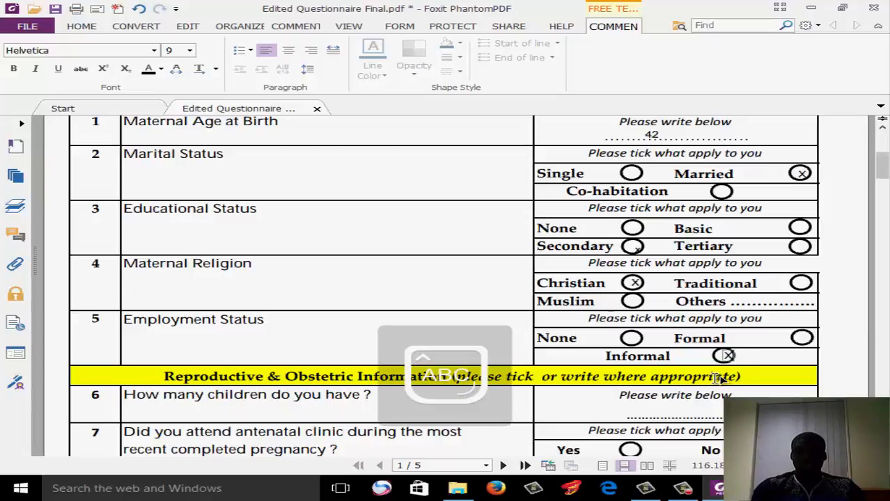
pyautogui.click(656, 410)
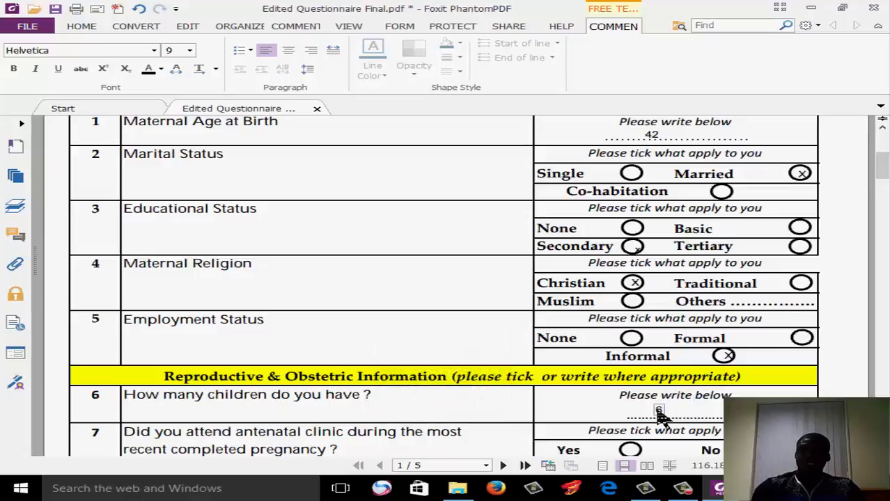
pyautogui.write('6')
# Mark Yes for antenatal clinic attendance in question 7 with an x and enter 3 as the number of times in 7b
pyautogui.scroll(-5, 446, 285)
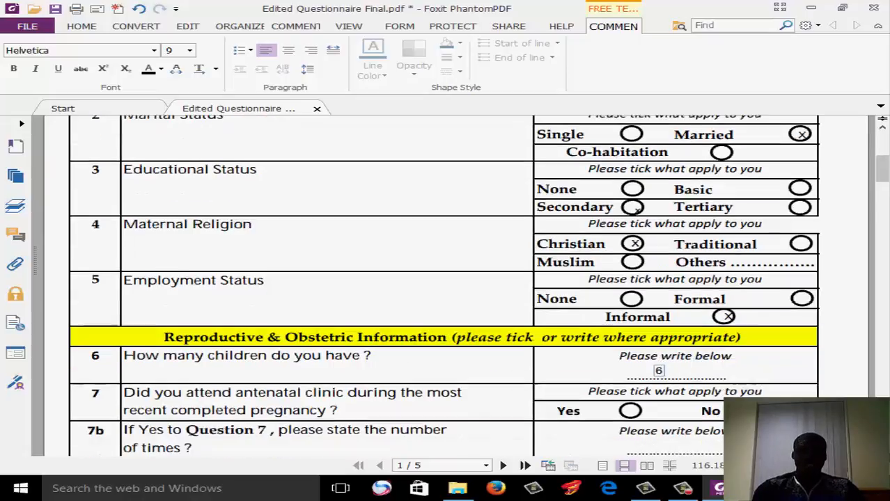
pyautogui.scroll(-2, 446, 285)
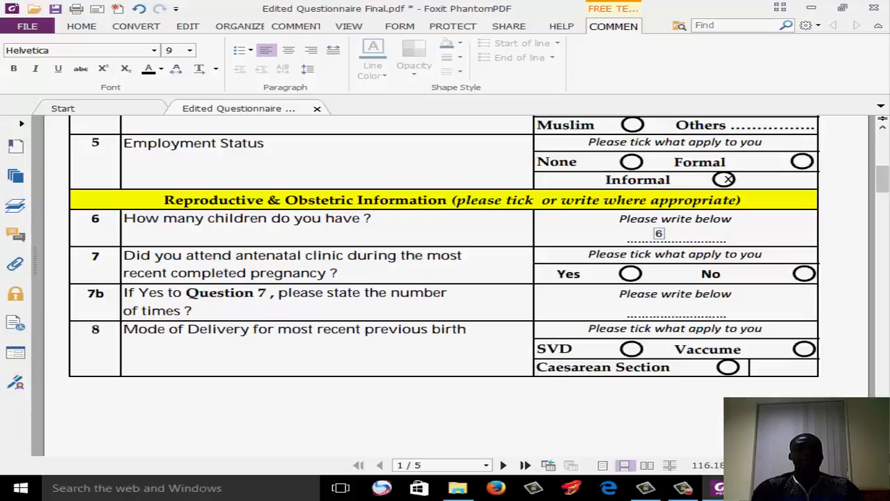
pyautogui.click(631, 274)
pyautogui.write('x')
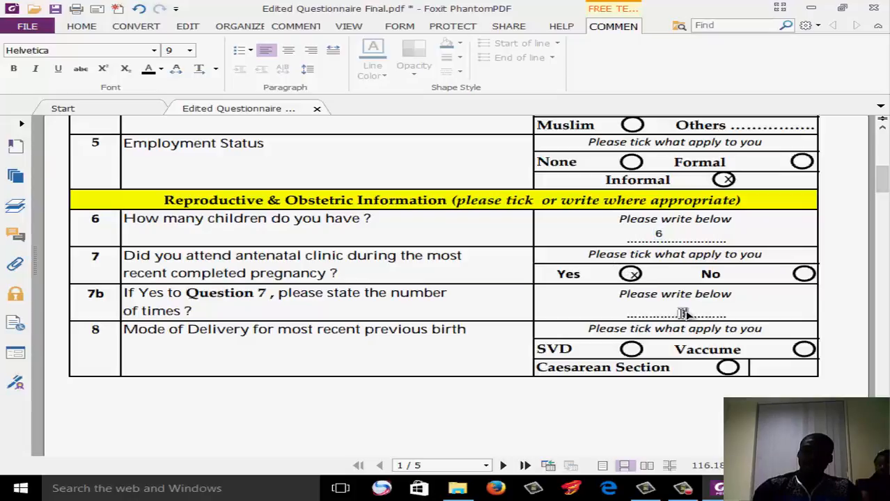
pyautogui.click(683, 314)
pyautogui.write('3')
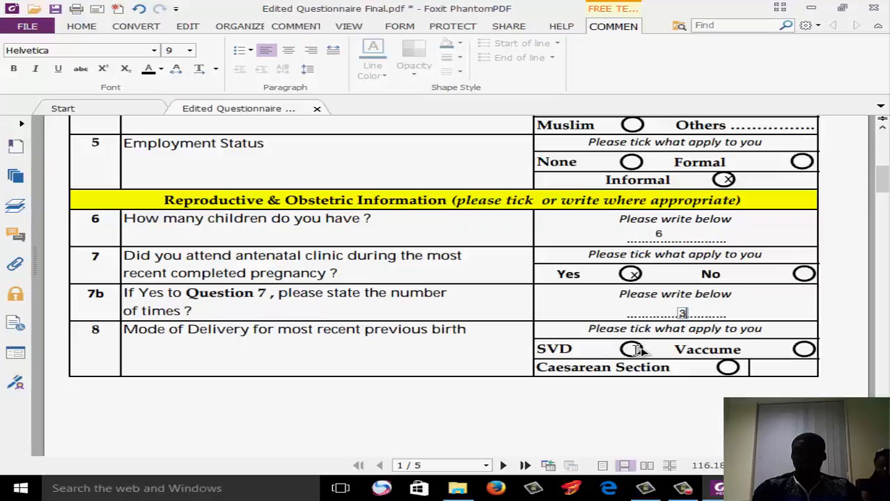
# Mark Single birth in question 9, Term gestation in question 10 and None for pregnancy complications in question 11 with an x
pyautogui.scroll(-5, 637, 350)
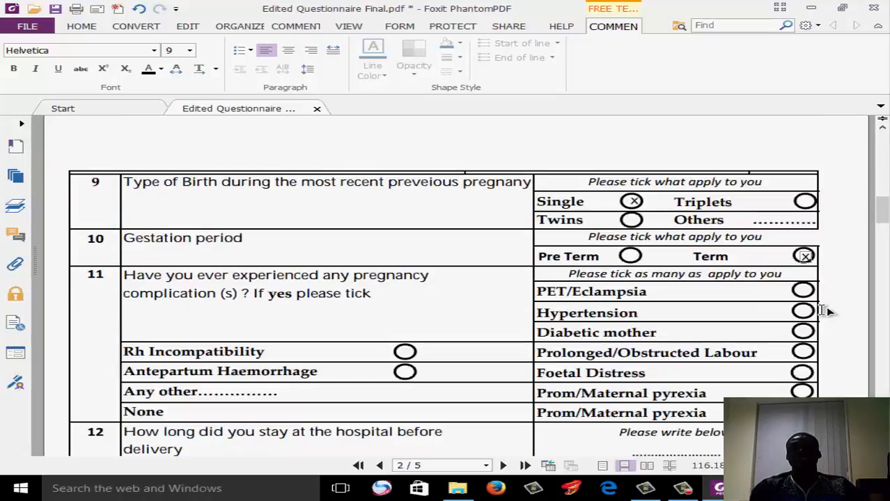
pyautogui.click(243, 413)
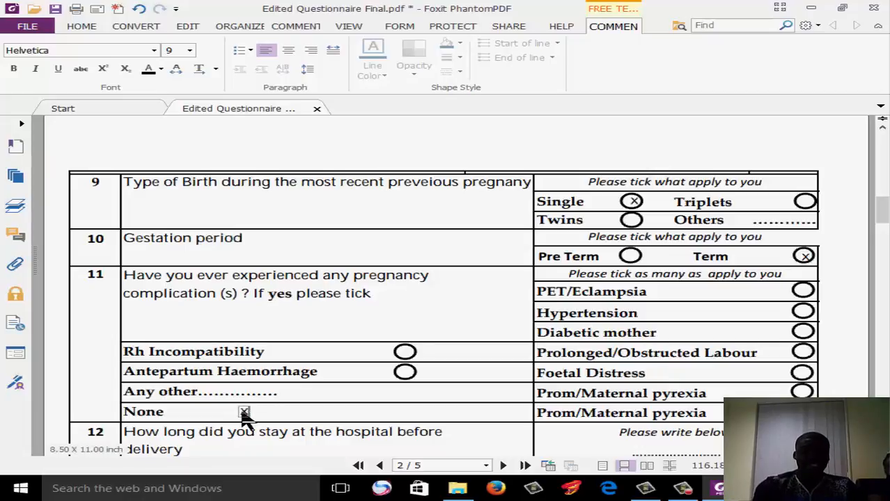
pyautogui.write('x')
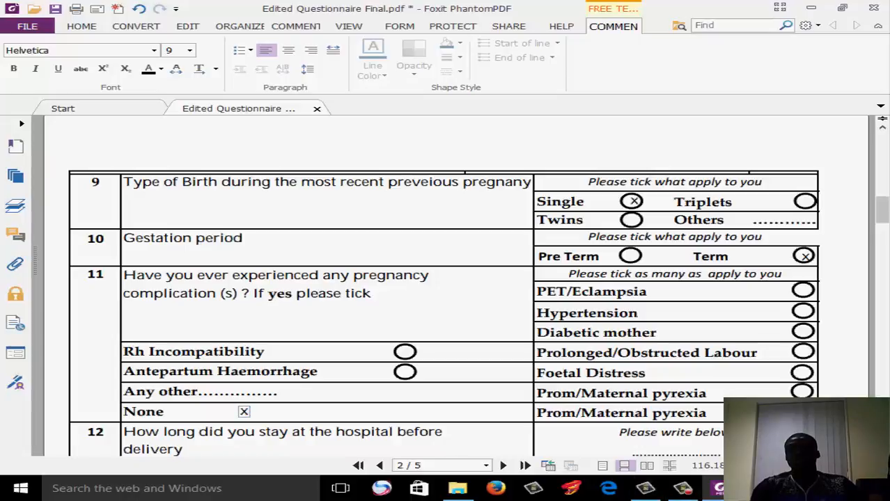
# Enter 6HR as the hospital stay before delivery in question 12 and 5HR as the stay after delivery in question 13
pyautogui.scroll(-5, 446, 285)
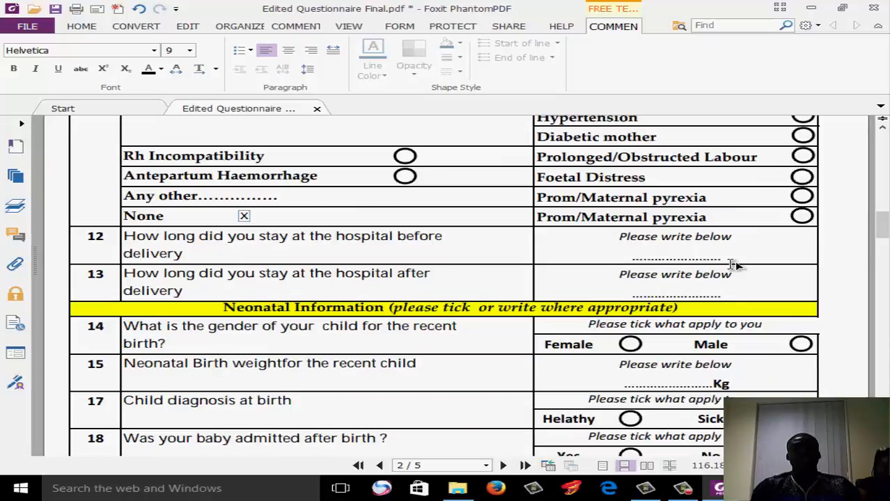
pyautogui.click(680, 252)
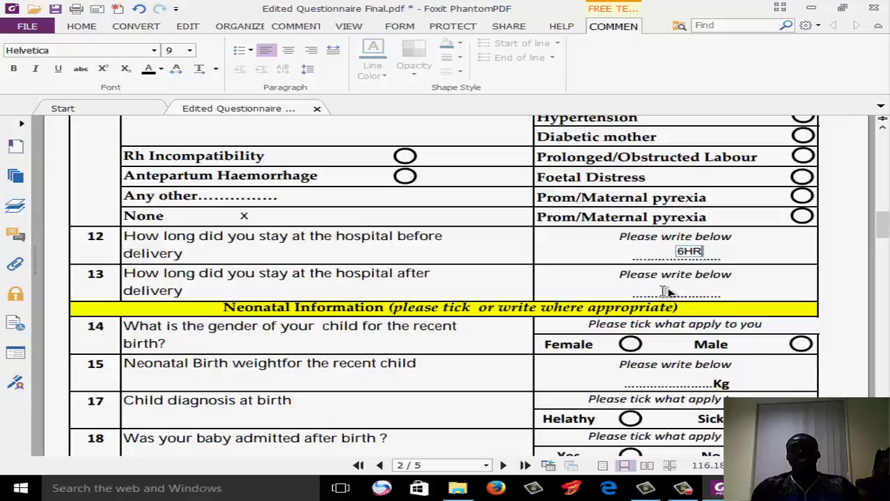
pyautogui.click(676, 291)
pyautogui.write('6H')
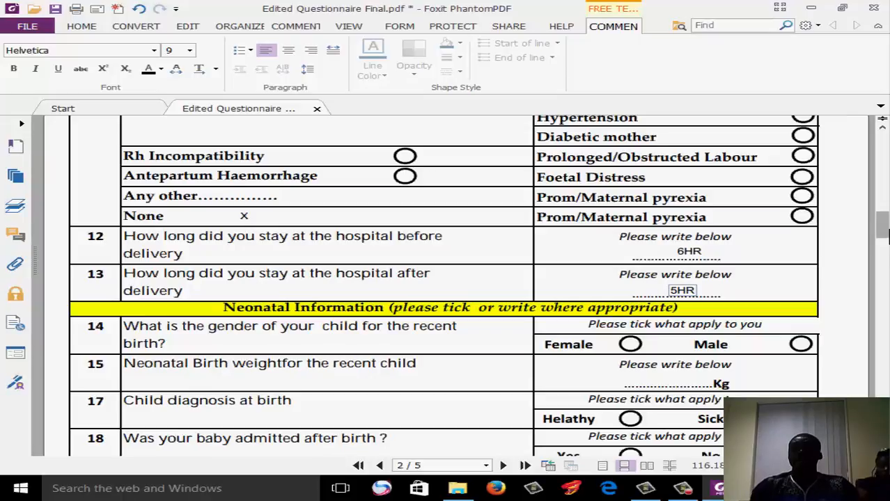
# Enter 001 as the questionnaire code on the first page and mark Yes for consent to take part with an x
pyautogui.moveTo(883, 233); pyautogui.dragTo(883, 132)
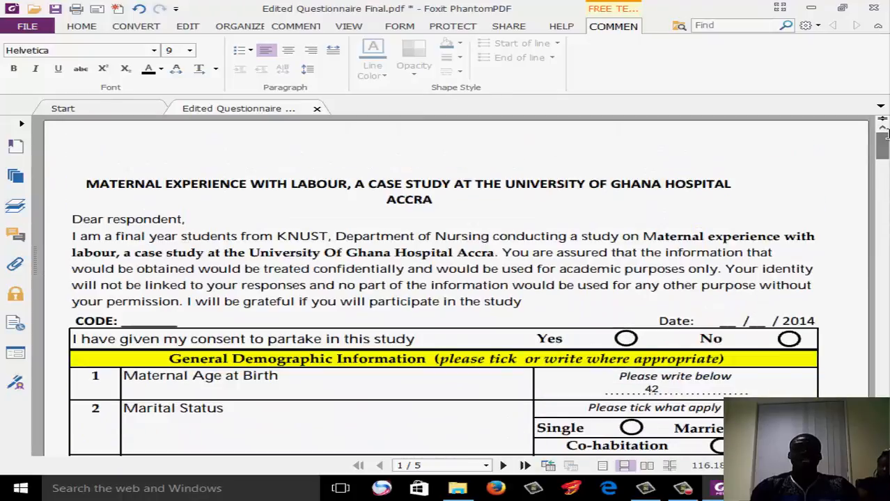
pyautogui.click(152, 320)
pyautogui.write('001')
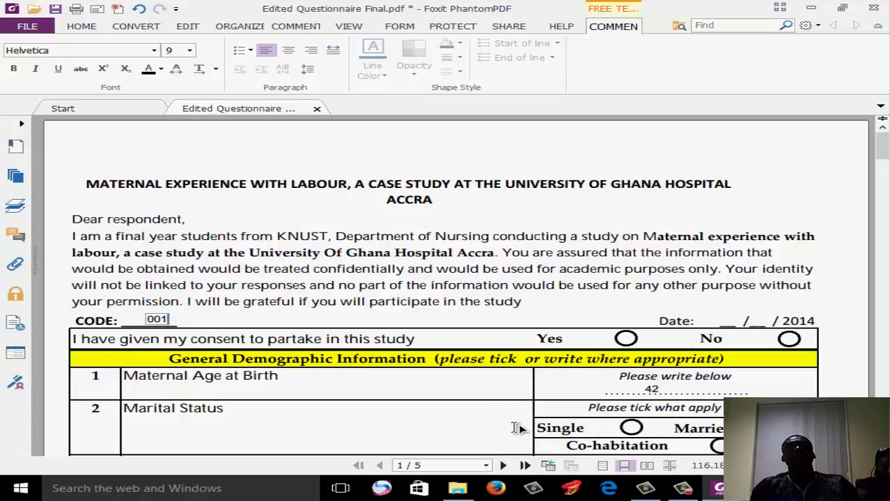
pyautogui.click(628, 340)
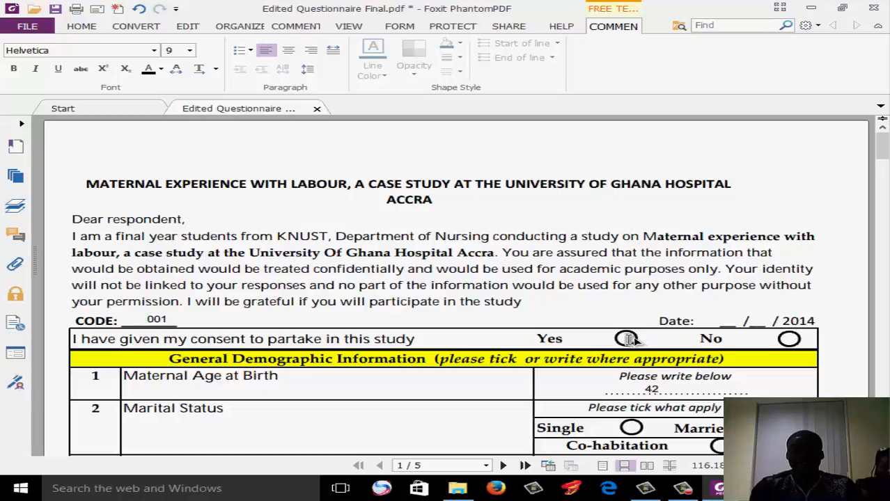
pyautogui.write('x')
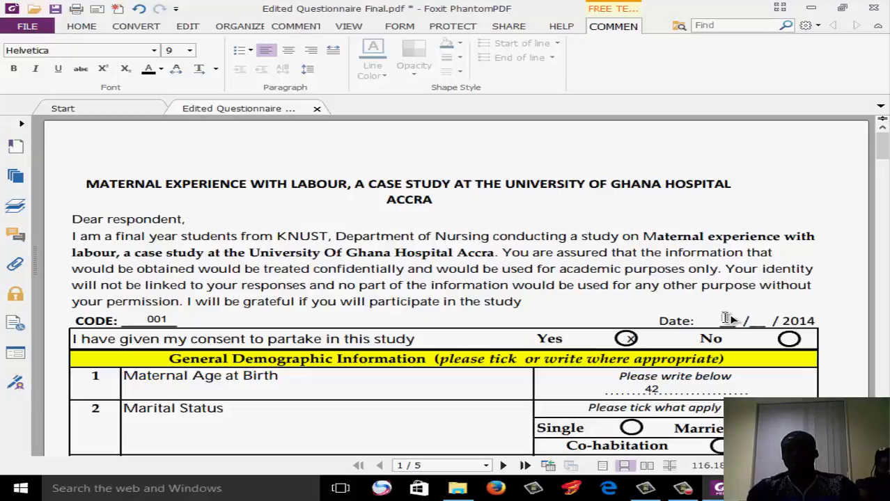
# Fill in the questionnaire date as 12 / 02 before the printed 2014 and lower the 12 onto its blank line
pyautogui.click(761, 322)
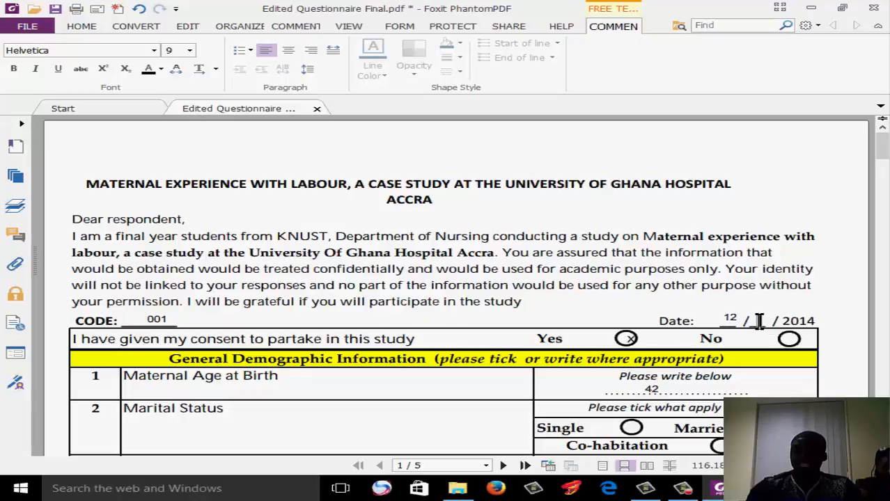
pyautogui.write('02')
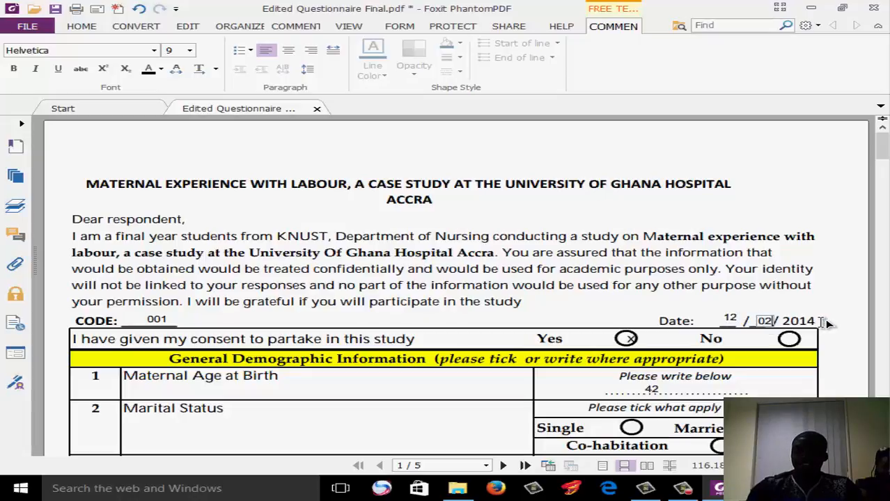
pyautogui.click(816, 322)
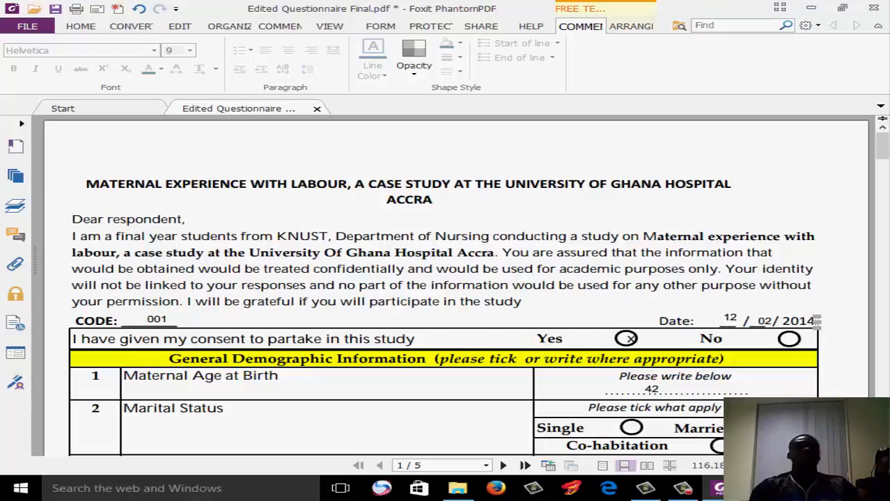
pyautogui.press('Delete')
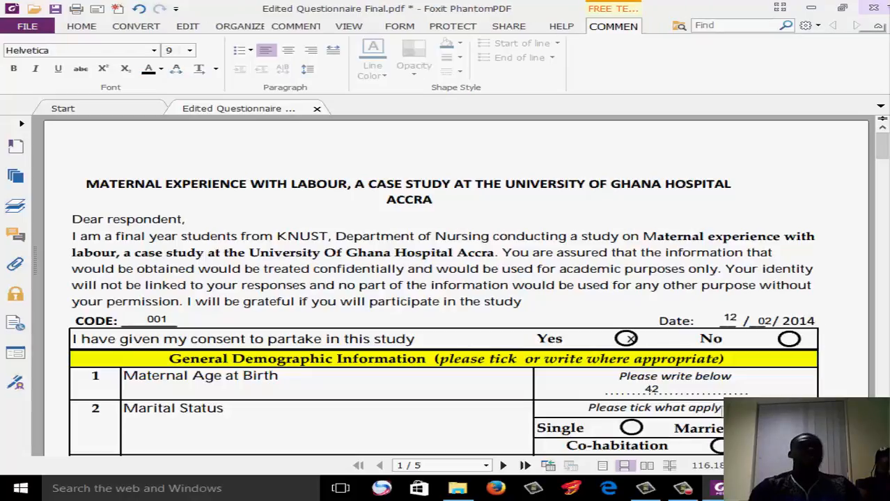
pyautogui.click(730, 324)
pyautogui.moveTo(731, 317); pyautogui.dragTo(729, 320)
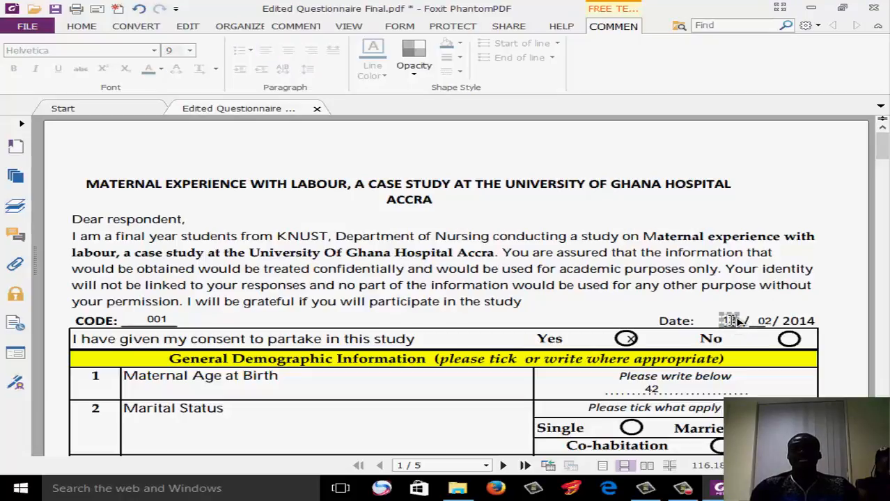
pyautogui.click(769, 358)
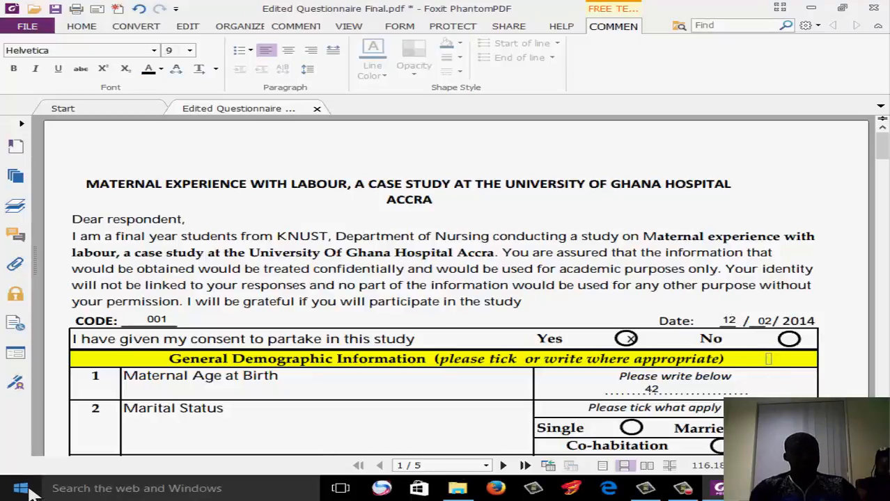
# Switch to Excel 2013 and enter Code as the first column heading in cell A1 of the blank workbook
pyautogui.click(29, 489)
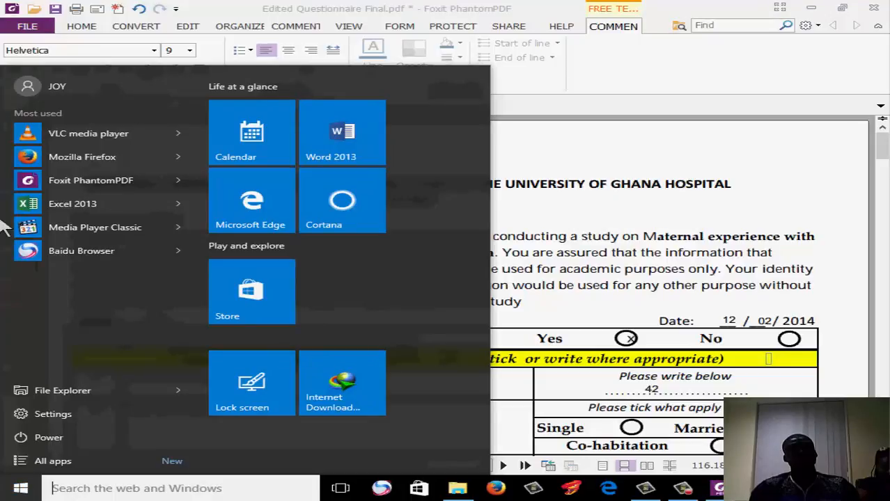
pyautogui.click(64, 203)
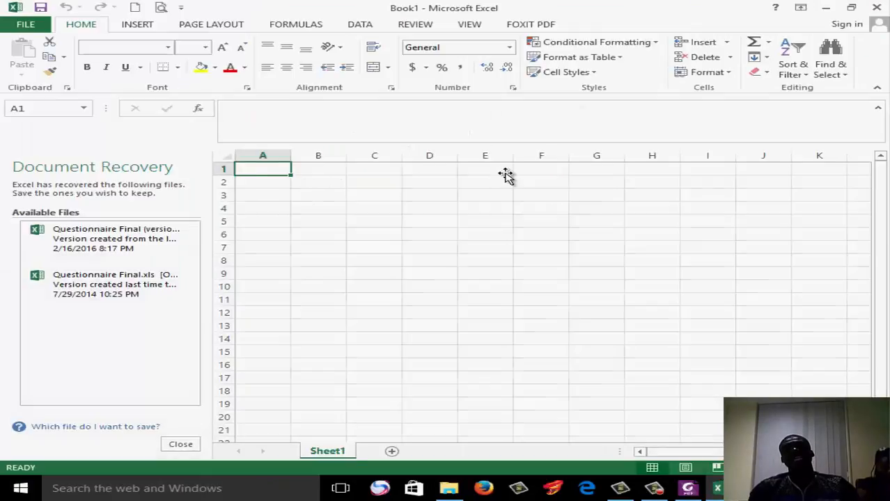
pyautogui.click(506, 175)
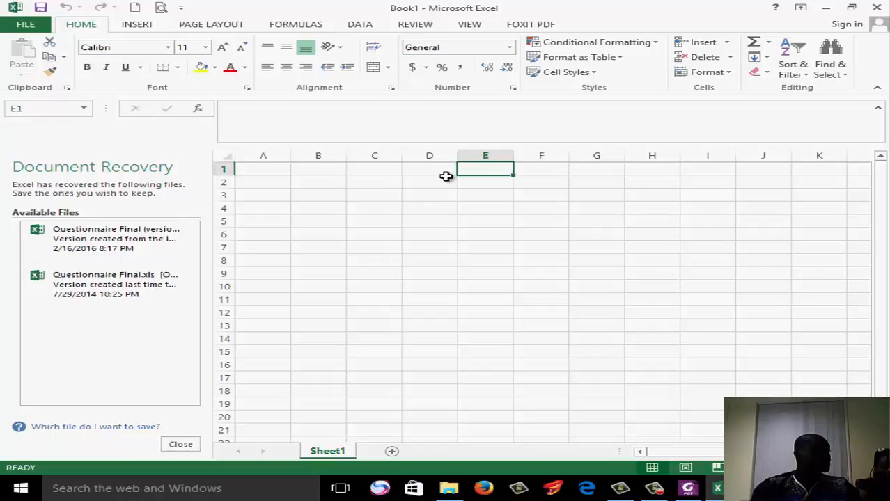
pyautogui.click(270, 171)
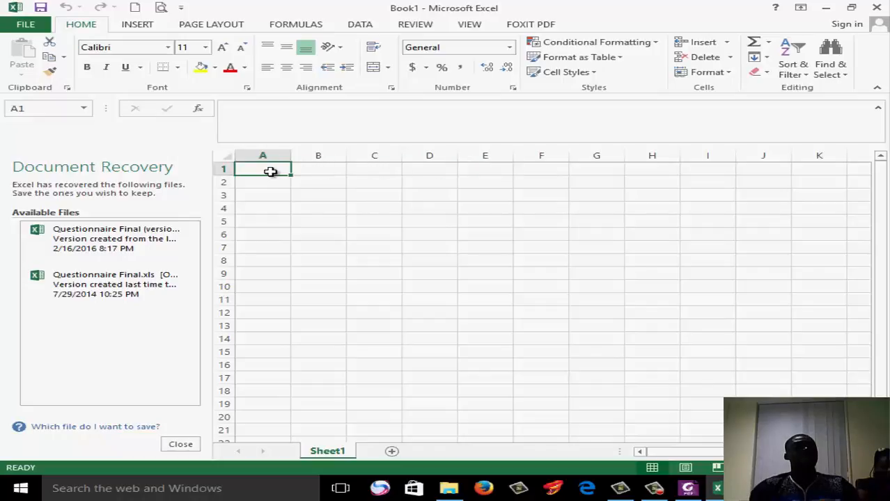
pyautogui.write('C')
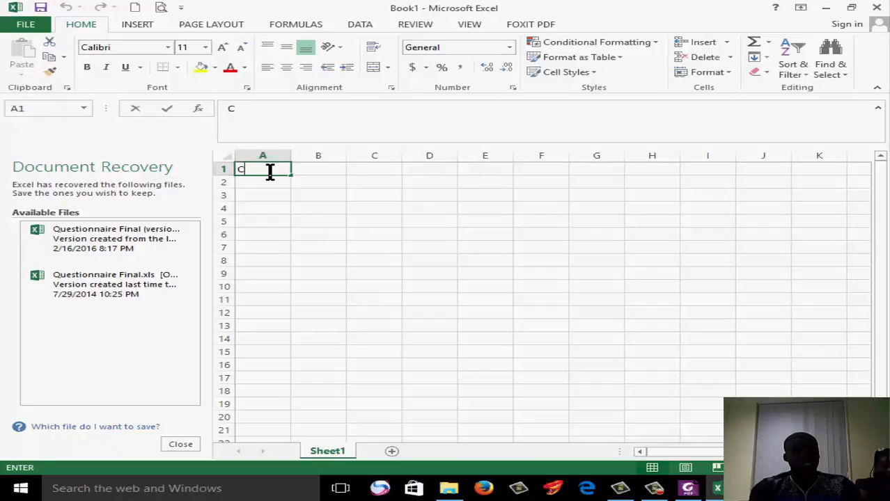
pyautogui.write('Ode')
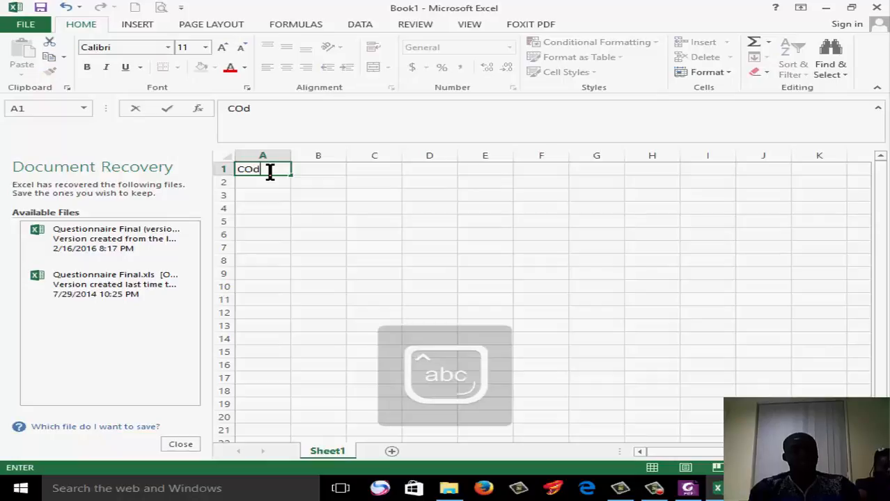
pyautogui.click(342, 205)
pyautogui.click(273, 168)
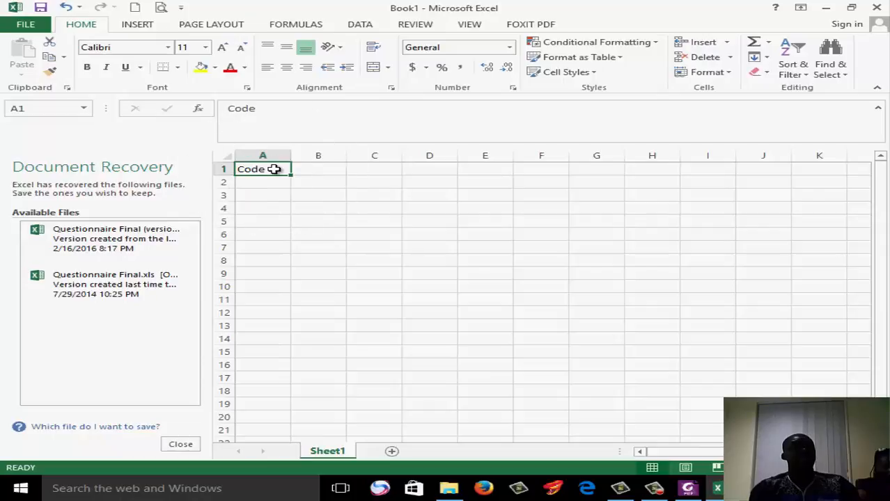
# Check the questionnaire's first question in Foxit PhantomPDF and enter Q1 as its column heading in cell B1 of the Excel sheet
pyautogui.click(686, 489)
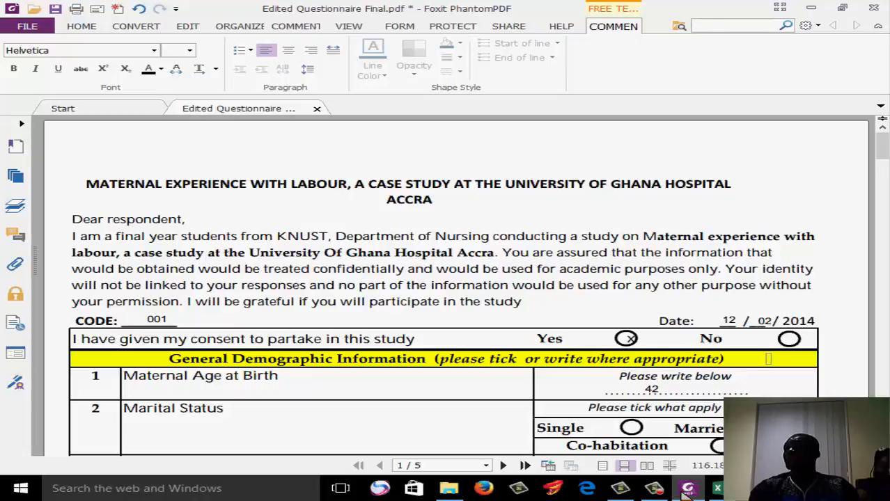
pyautogui.click(717, 488)
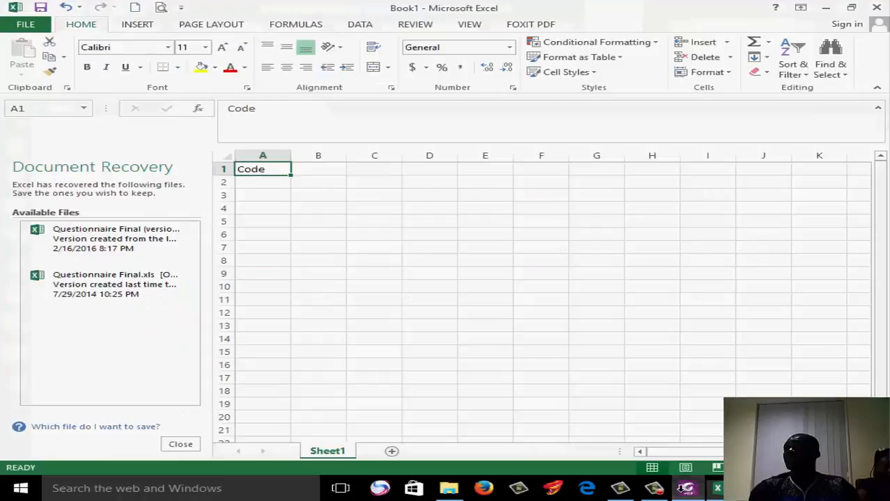
pyautogui.click(323, 168)
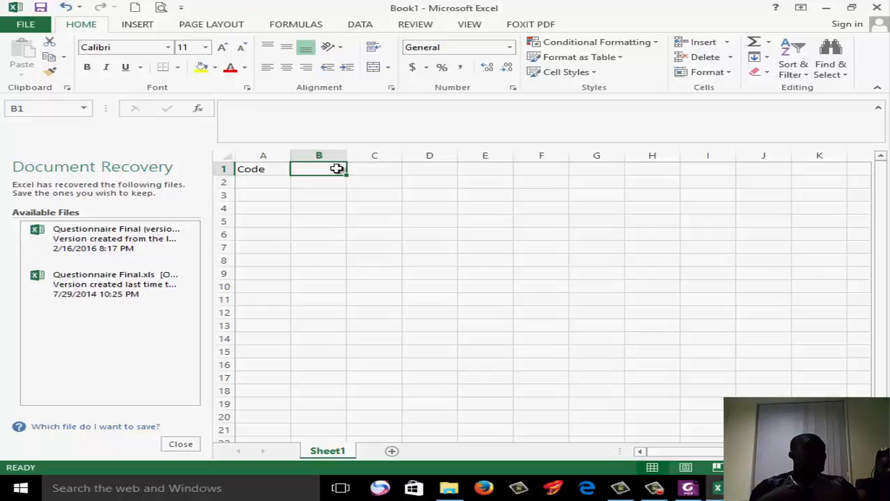
pyautogui.write('Q')
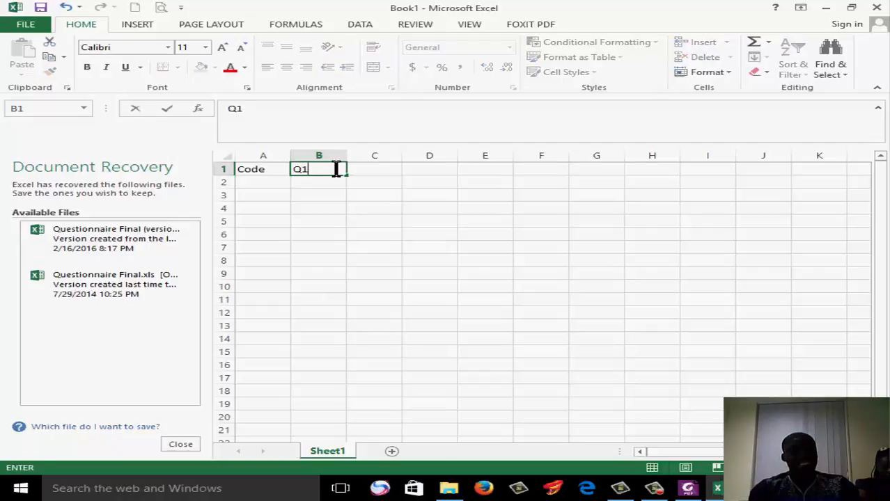
pyautogui.write('1')
pyautogui.click(409, 257)
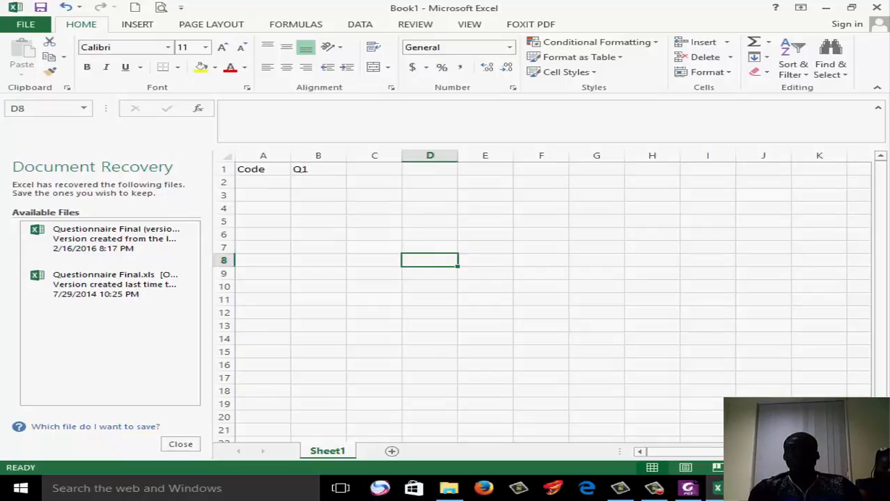
# Look up the respondent's code on the questionnaire PDF and enter 001 under Code in cell A2 of the Excel sheet
pyautogui.click(688, 489)
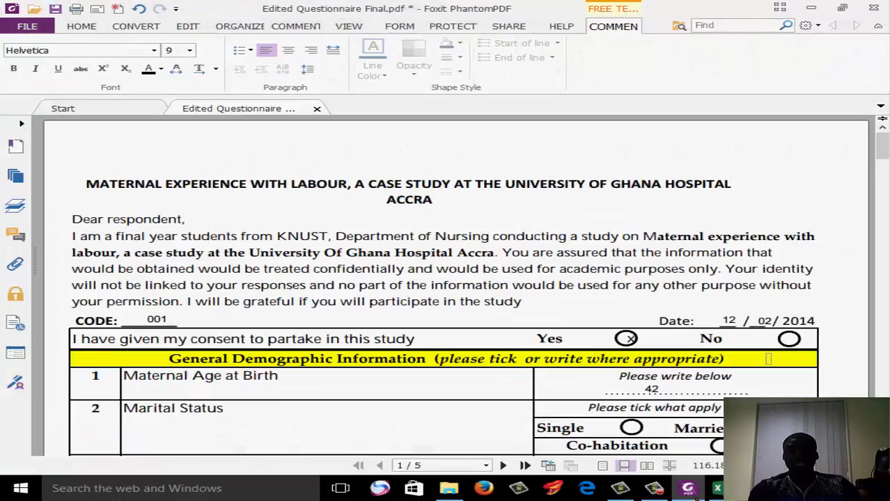
pyautogui.click(717, 488)
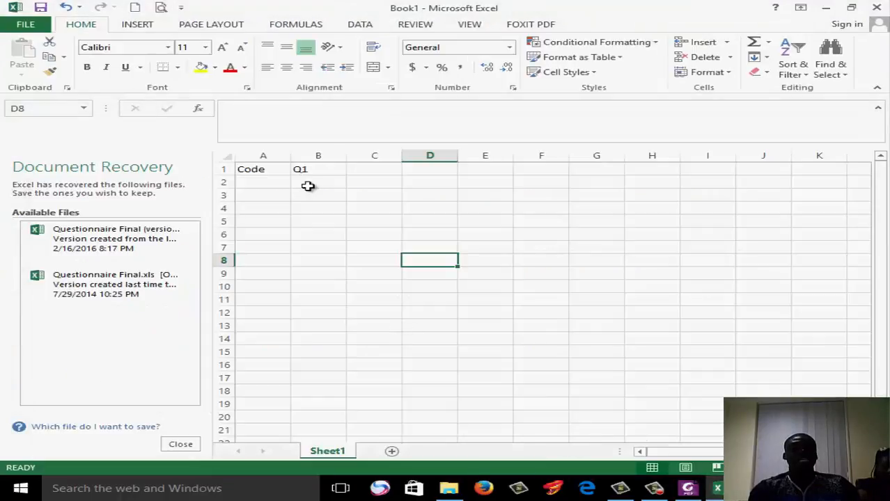
pyautogui.click(266, 183)
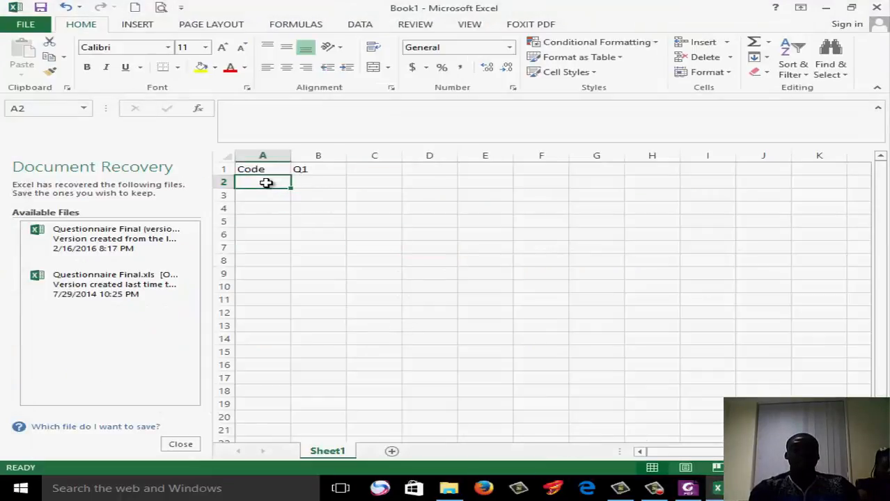
pyautogui.write('001')
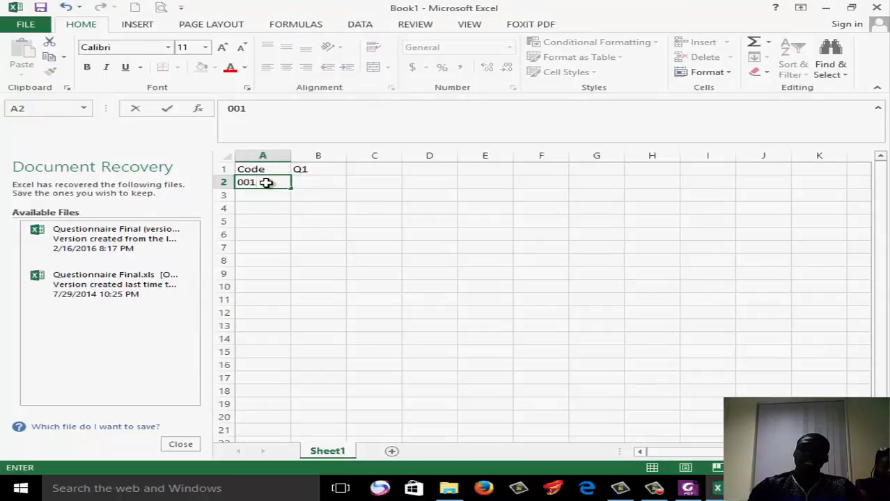
pyautogui.click(328, 182)
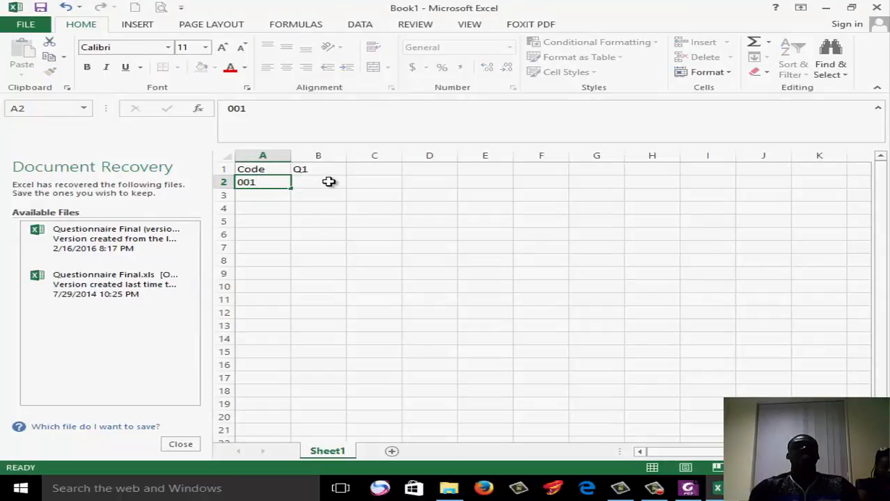
pyautogui.click(688, 489)
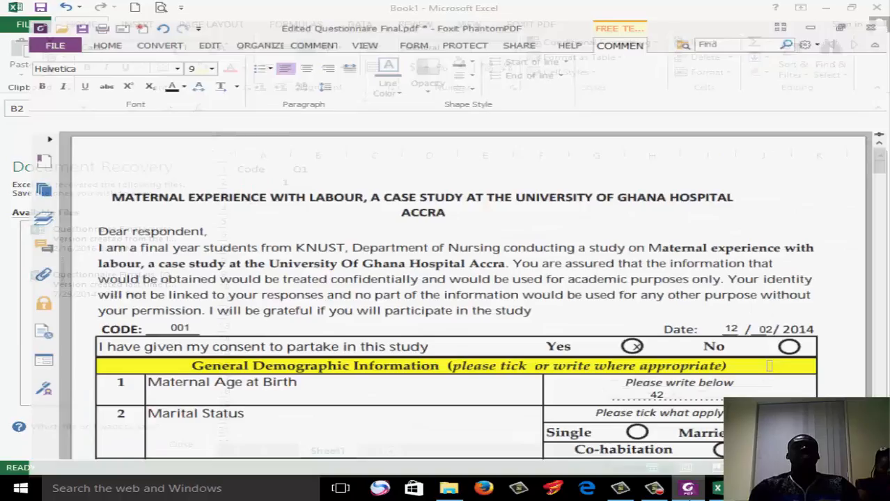
pyautogui.click(717, 488)
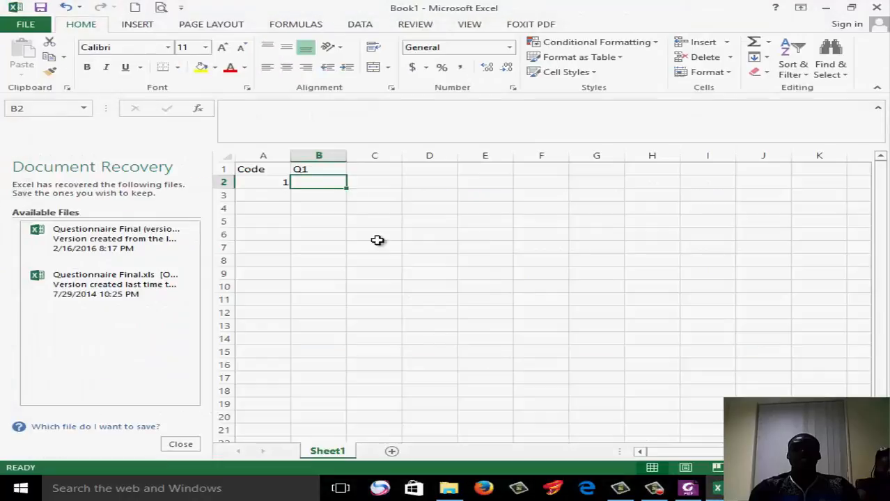
pyautogui.click(377, 237)
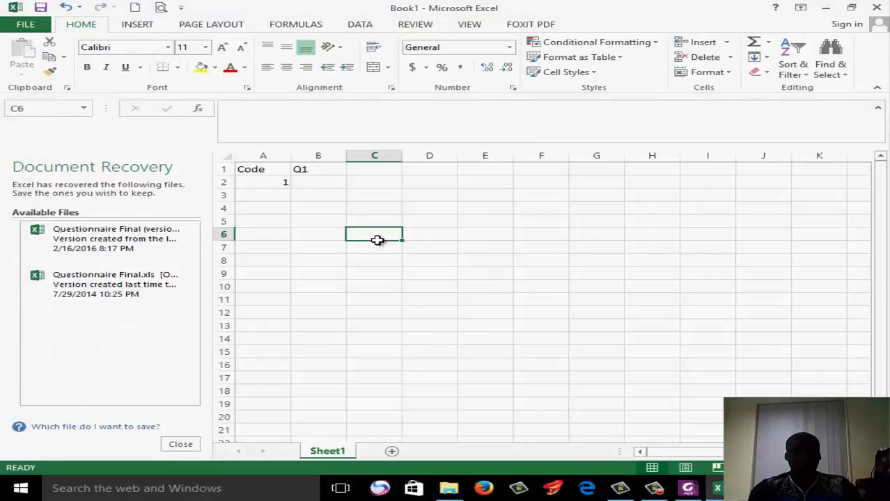
# Enter 41 as the first respondent's Q1 answer in cell B2
pyautogui.click(320, 183)
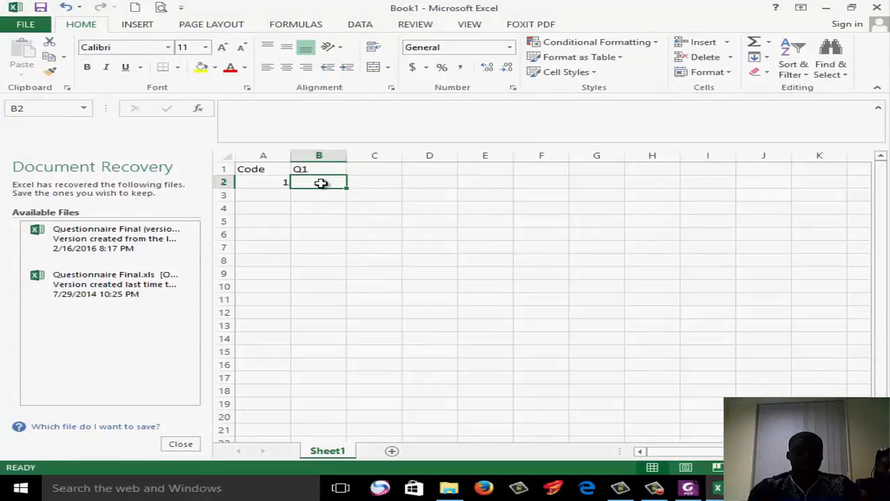
pyautogui.write('4')
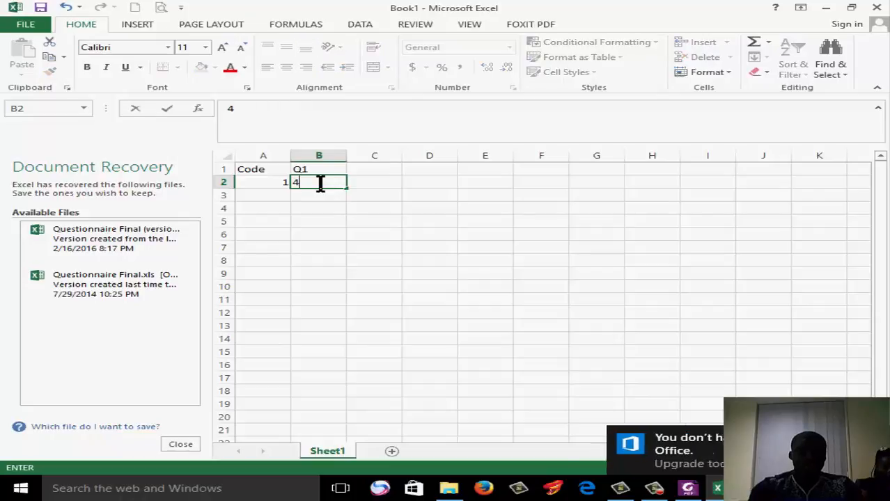
pyautogui.write('1')
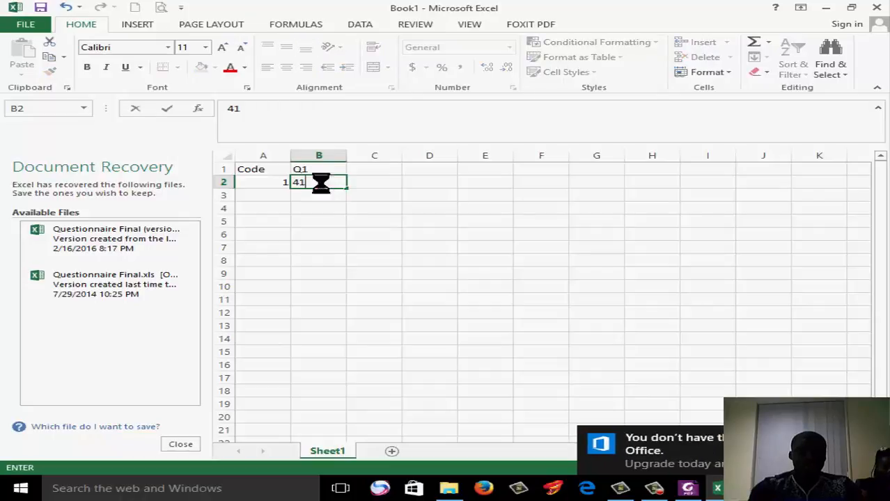
pyautogui.click(477, 287)
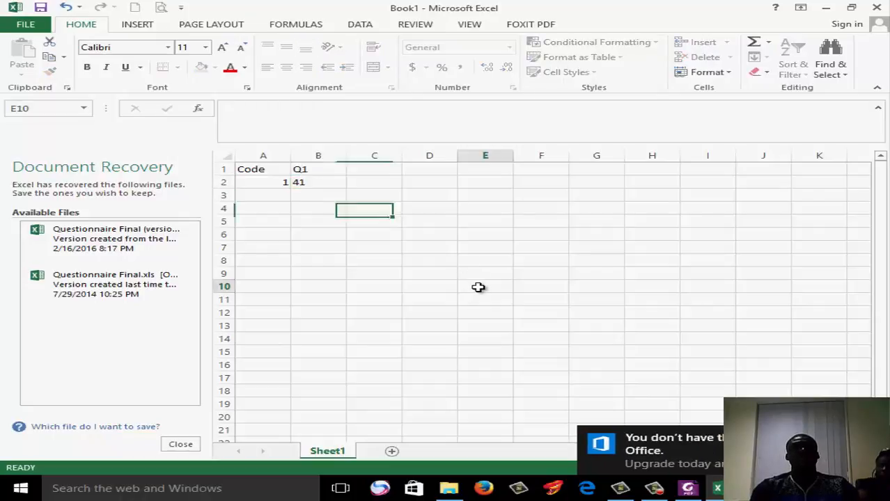
# Close the Document Recovery pane and choose to remove the recovered files
pyautogui.click(182, 446)
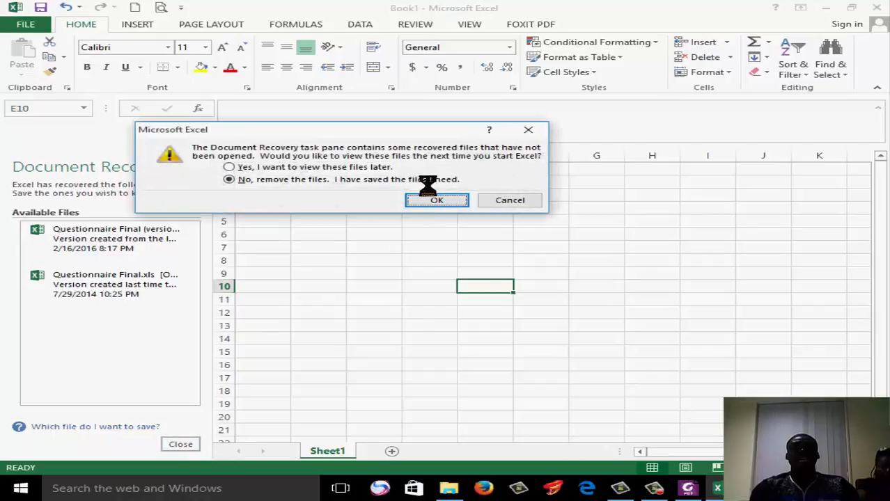
pyautogui.click(436, 199)
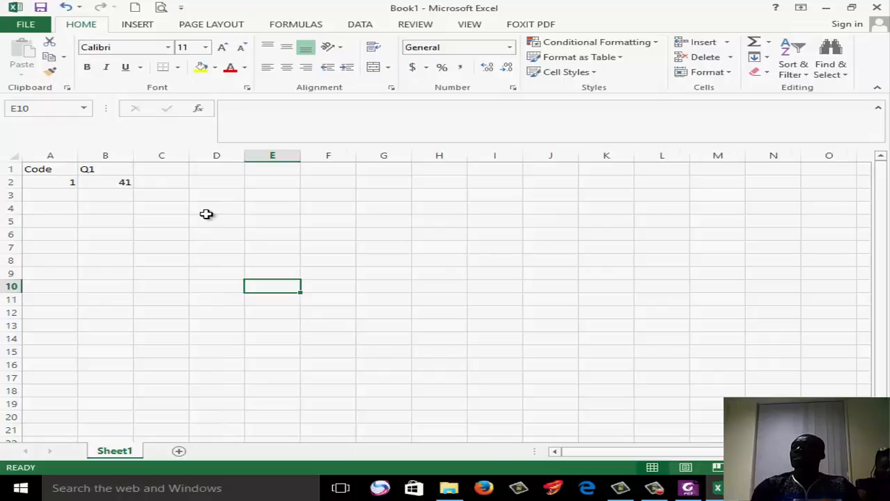
# Autofill the Q1 heading from cell B1 across row 1 through column J
pyautogui.click(164, 170)
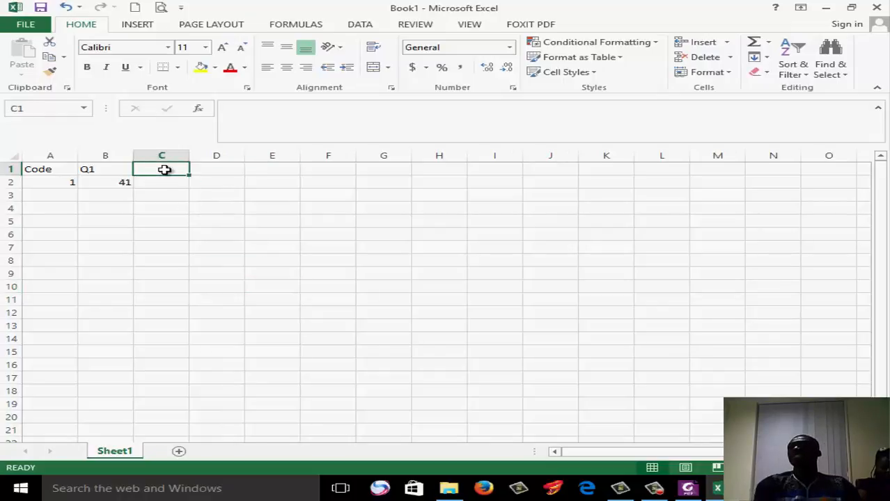
pyautogui.click(101, 170)
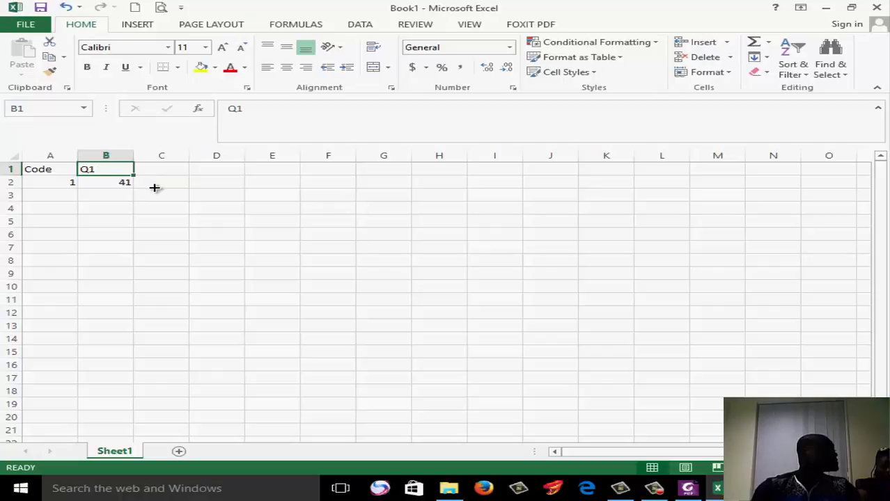
pyautogui.moveTo(133, 176); pyautogui.dragTo(598, 154)
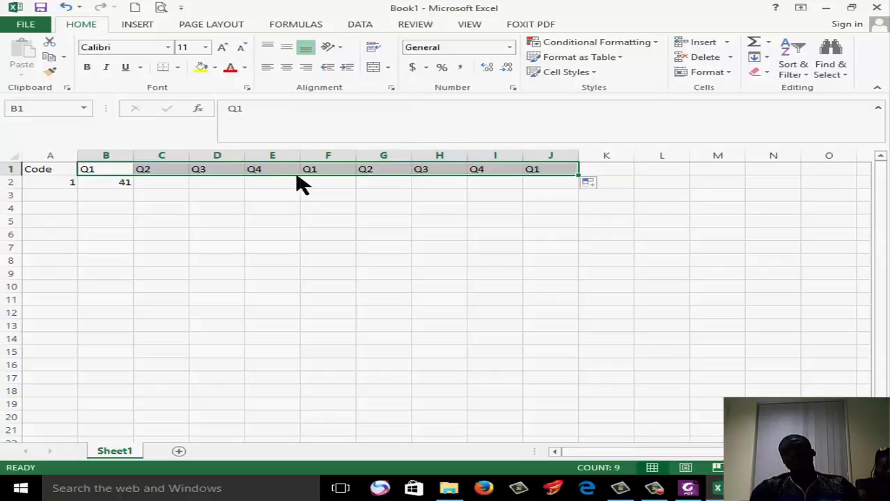
# Try to continue the question headings from Q4 in cell E1 across to column J with the Fill Series option
pyautogui.click(274, 171)
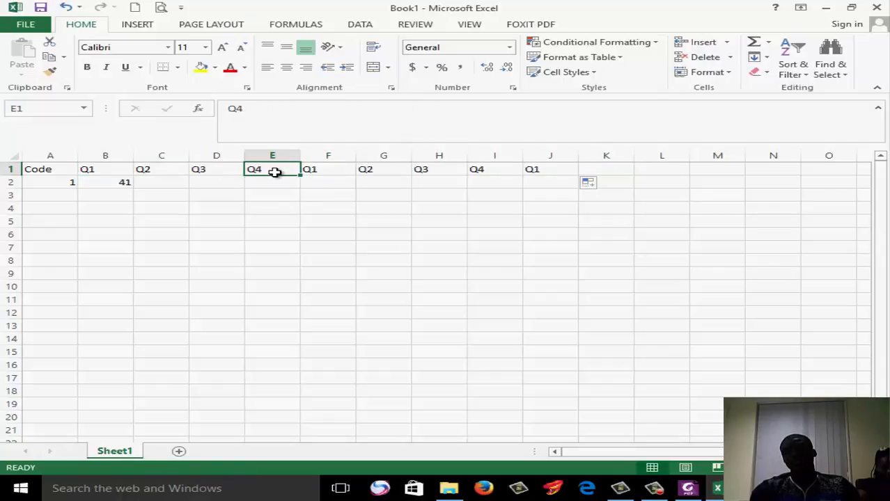
pyautogui.moveTo(301, 174); pyautogui.dragTo(575, 176)
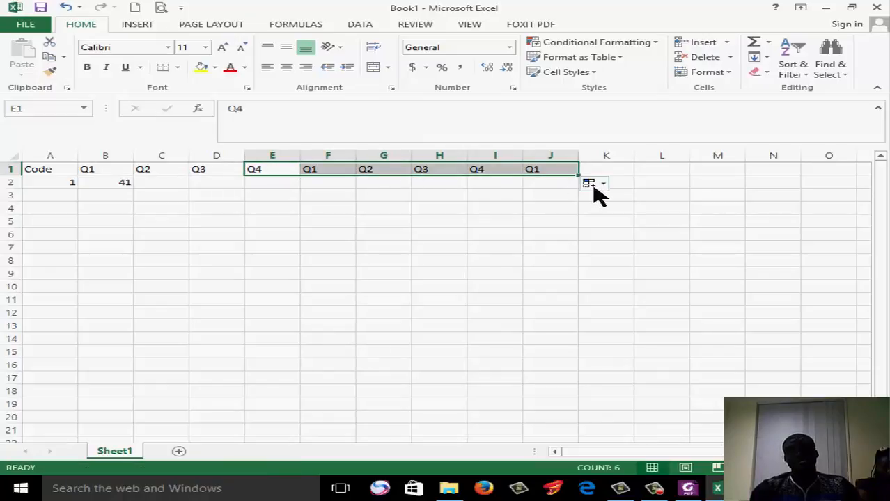
pyautogui.click(596, 186)
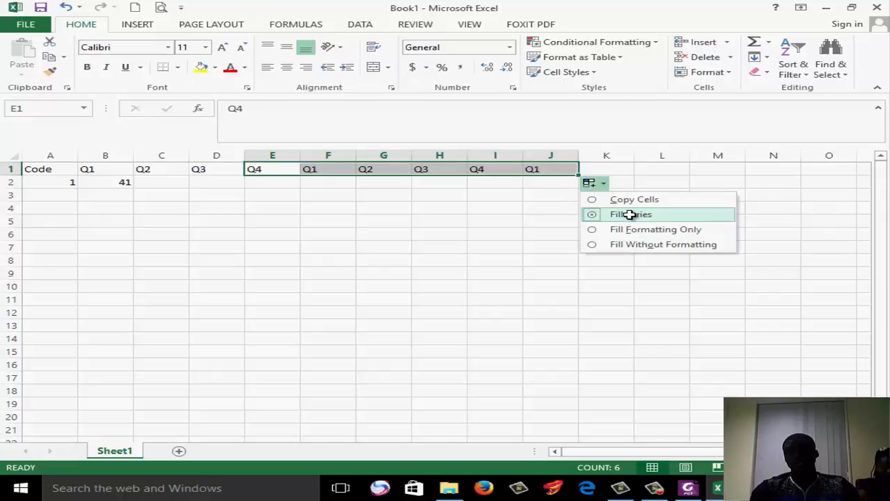
pyautogui.click(629, 216)
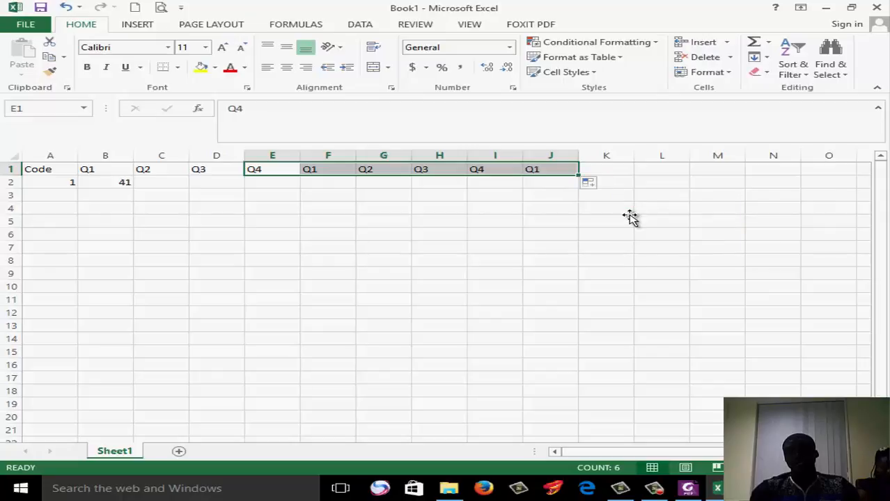
pyautogui.click(313, 170)
pyautogui.click(290, 169)
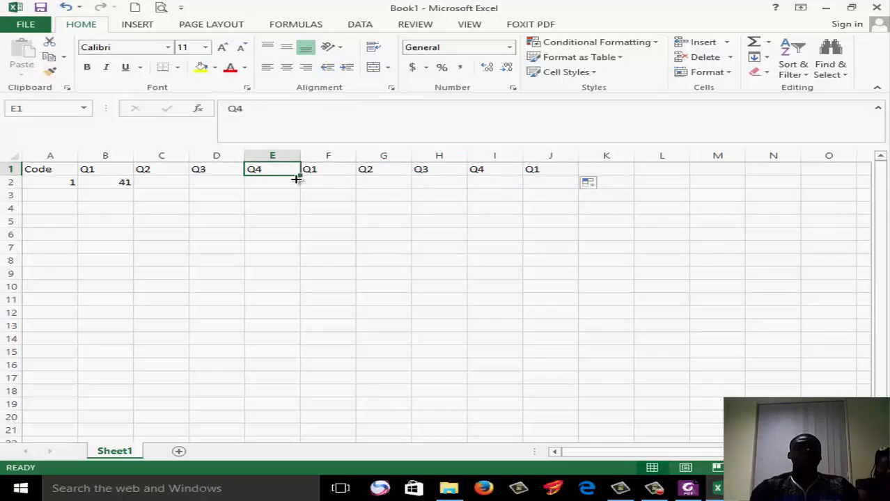
pyautogui.moveTo(300, 175); pyautogui.dragTo(346, 167)
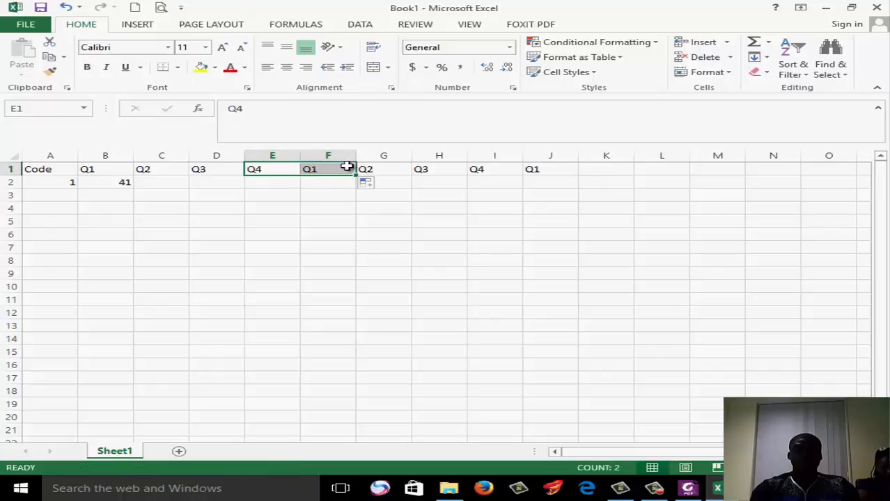
# Replace the heading in cell F1 with Q5
pyautogui.click(338, 168)
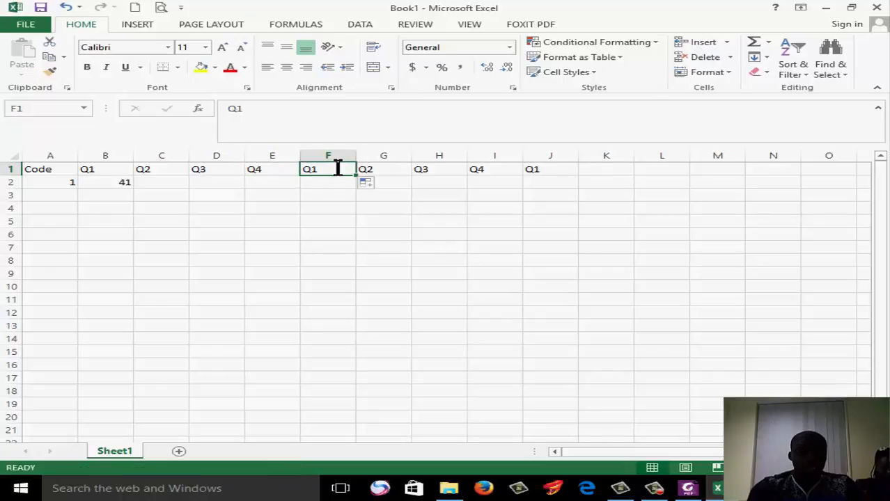
pyautogui.write('Q%')
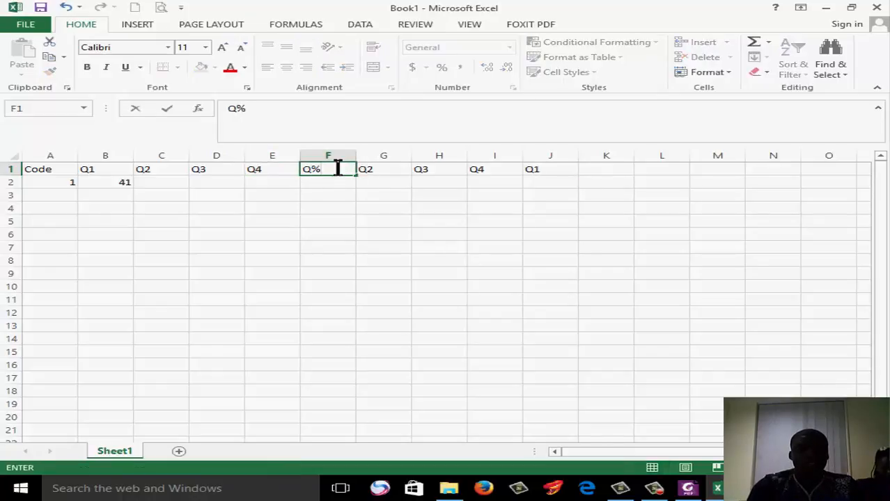
pyautogui.press('BackSpace')
pyautogui.write('5')
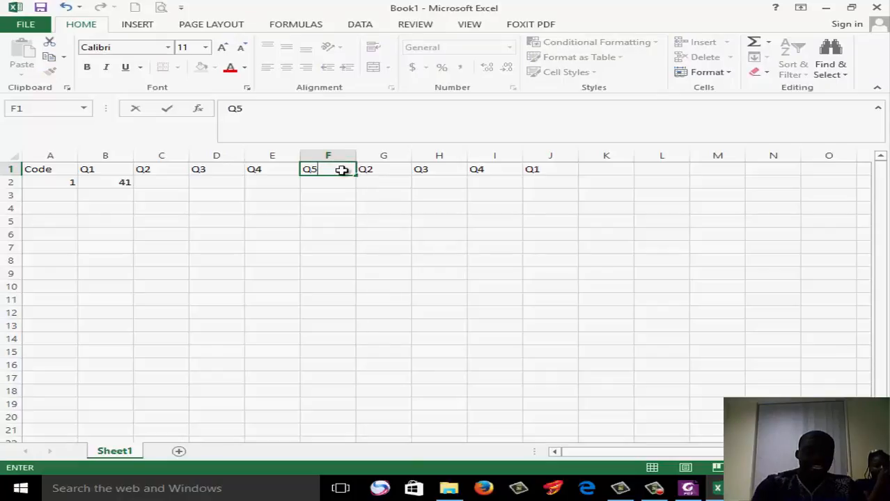
pyautogui.click(359, 183)
# Autofill the headings from Q5 in cell F1 through Q13 in cell N1
pyautogui.click(343, 171)
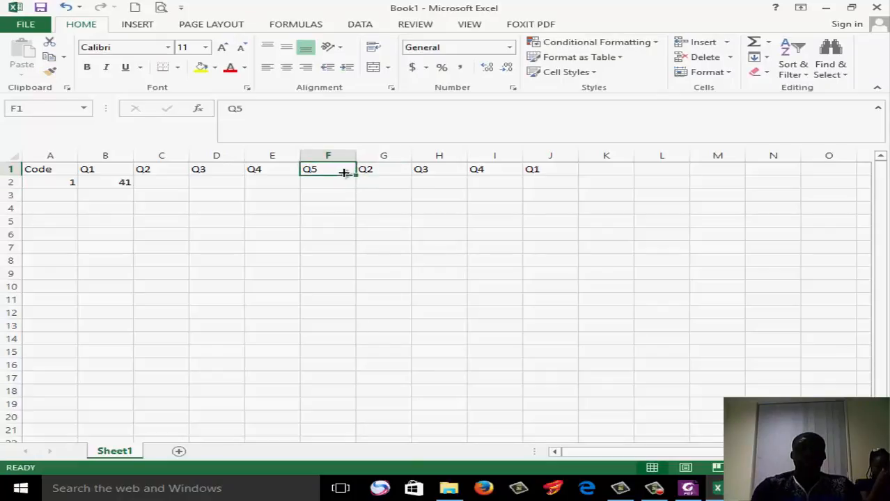
pyautogui.moveTo(356, 177); pyautogui.dragTo(555, 177)
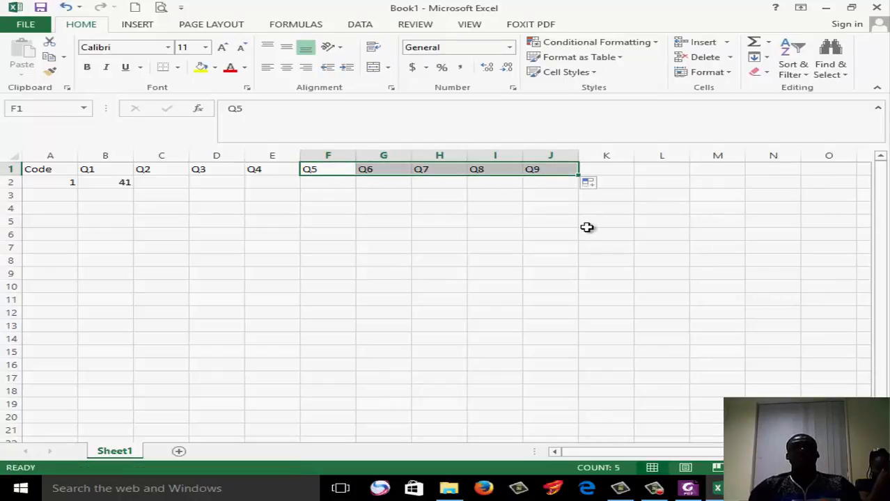
pyautogui.moveTo(578, 175); pyautogui.dragTo(811, 164)
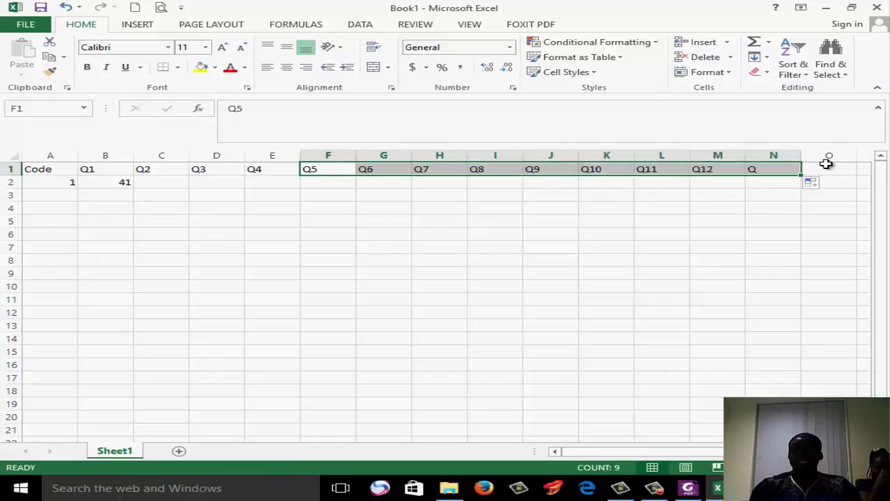
pyautogui.click(505, 271)
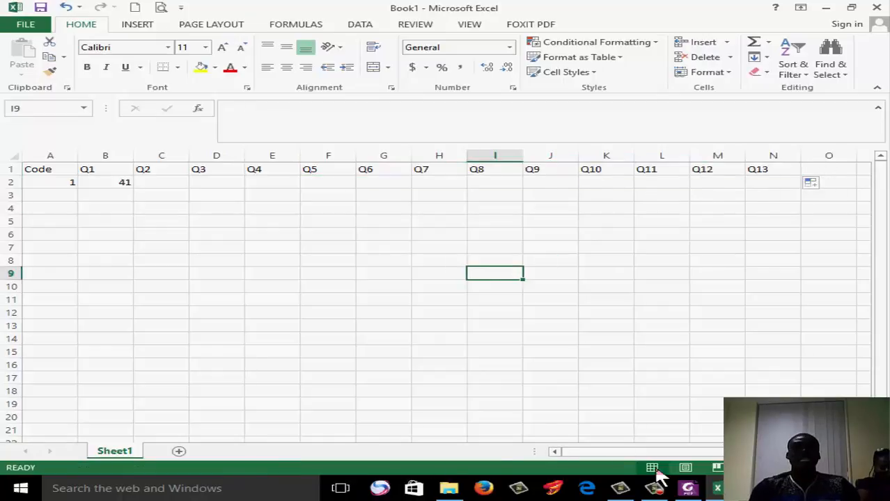
# Consult the questionnaire in Foxit PhantomPDF and enter m as the marital status answer under Q2 in cell C2 of the Excel sheet
pyautogui.click(689, 489)
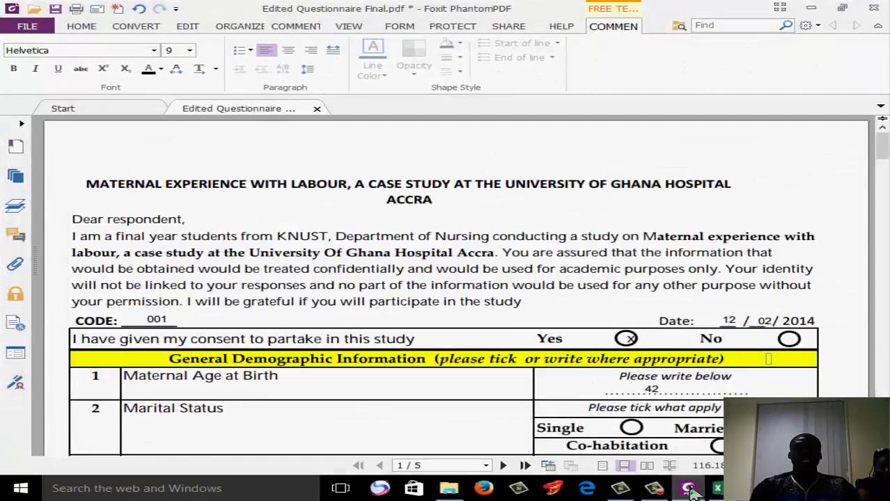
pyautogui.click(688, 489)
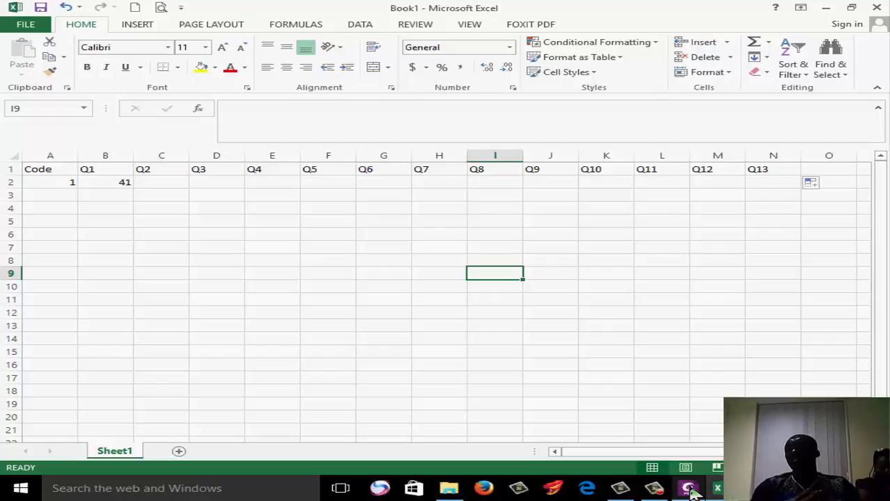
pyautogui.click(689, 490)
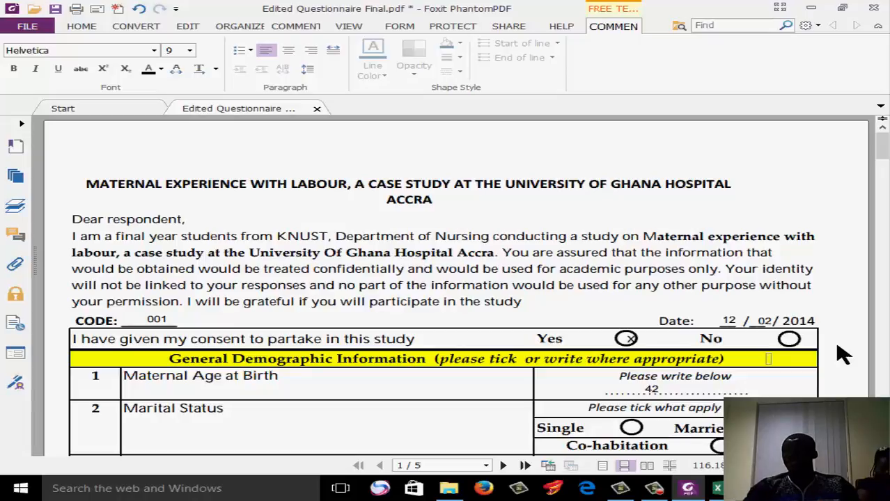
pyautogui.click(717, 488)
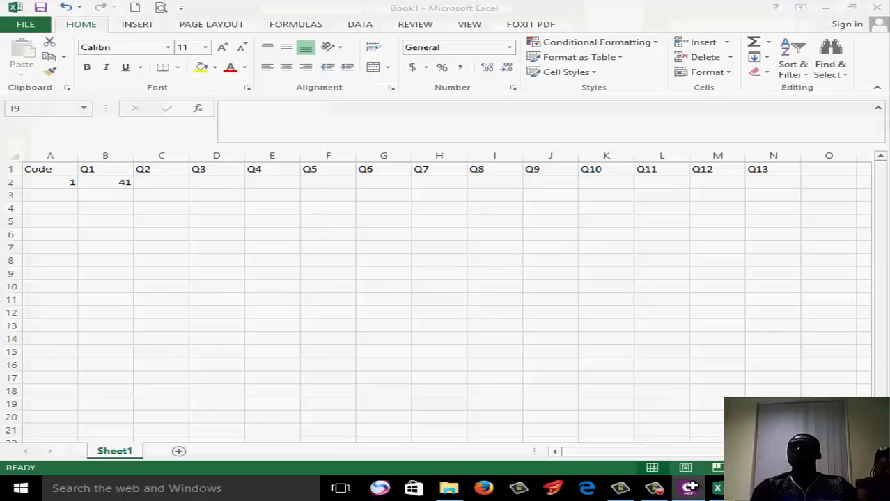
pyautogui.click(167, 185)
pyautogui.write('m')
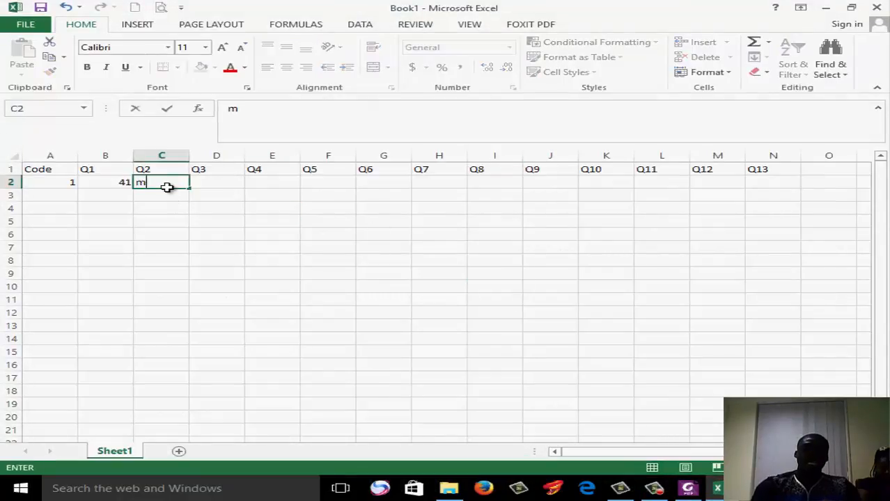
pyautogui.click(301, 221)
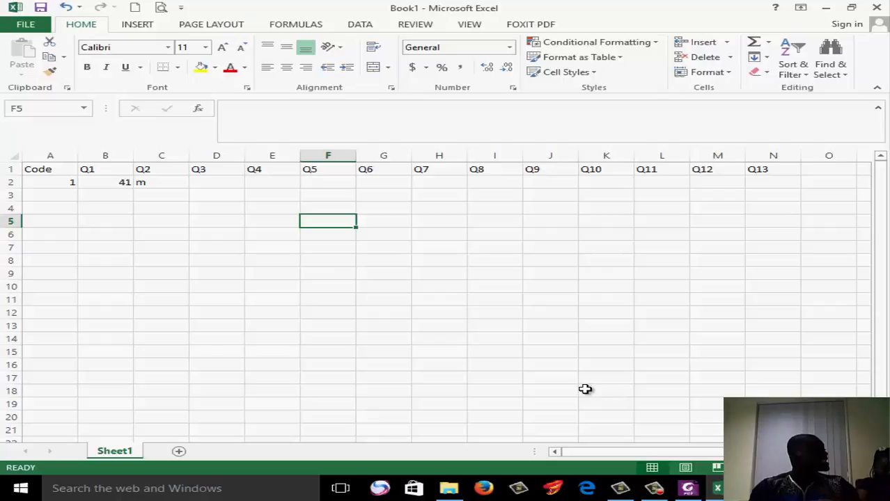
# Look up the educational status answer on the questionnaire PDF and enter s under Q3 in cell D2 of the Excel sheet
pyautogui.click(691, 488)
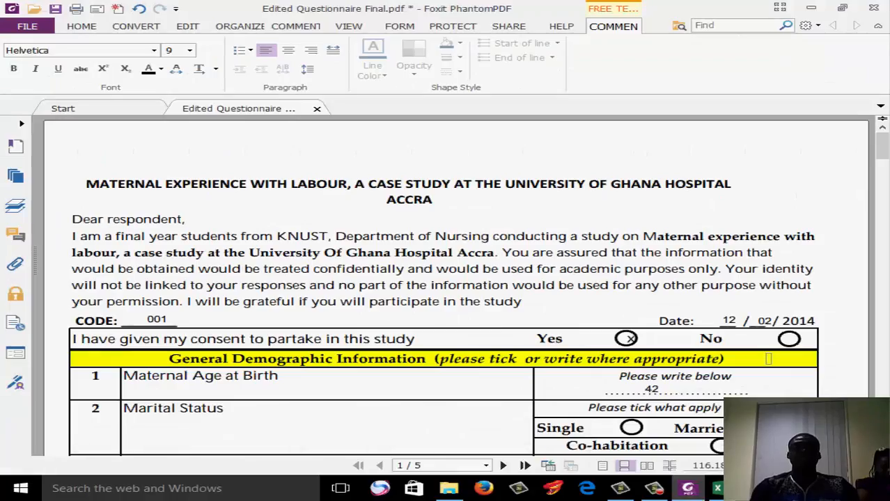
pyautogui.scroll(-5, 446, 286)
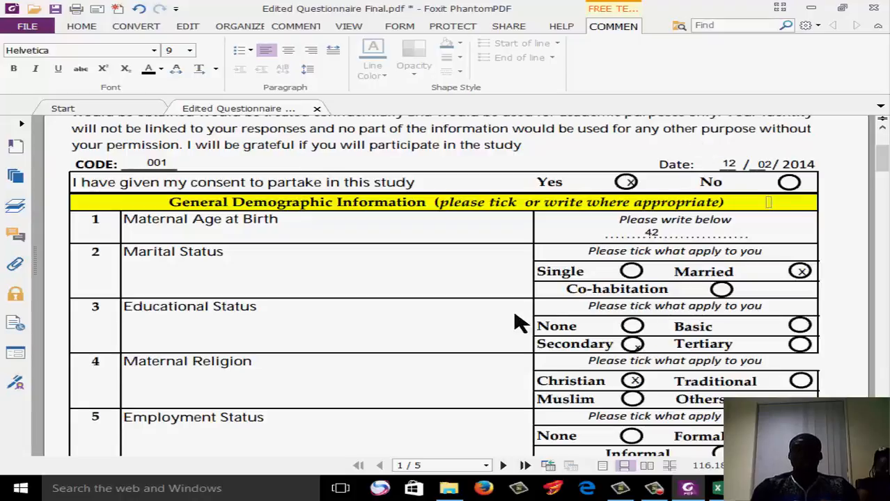
pyautogui.click(811, 7)
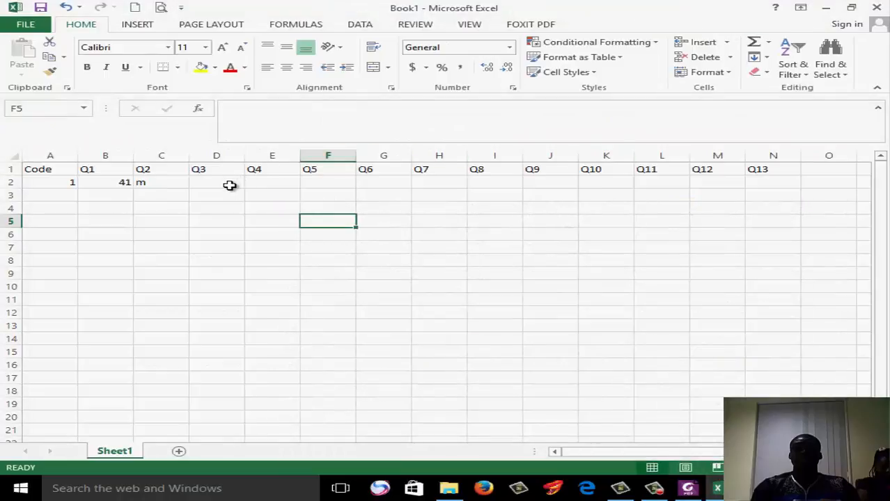
pyautogui.click(230, 185)
pyautogui.write('s')
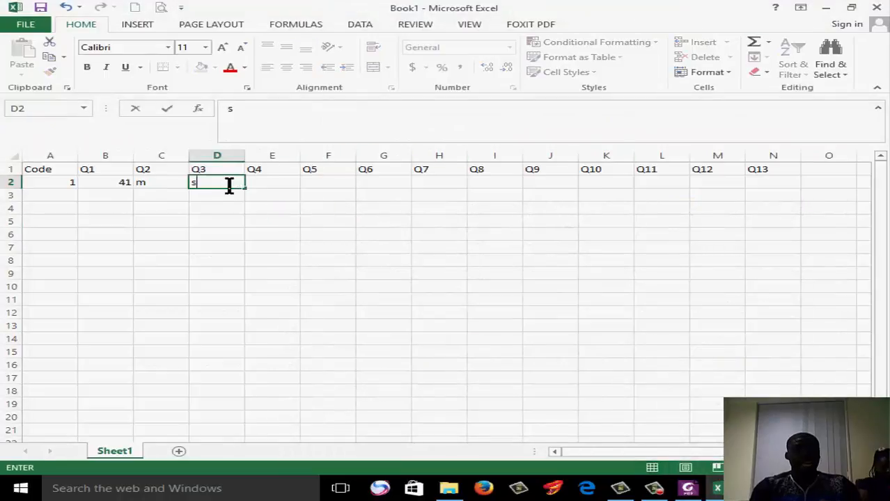
pyautogui.click(270, 219)
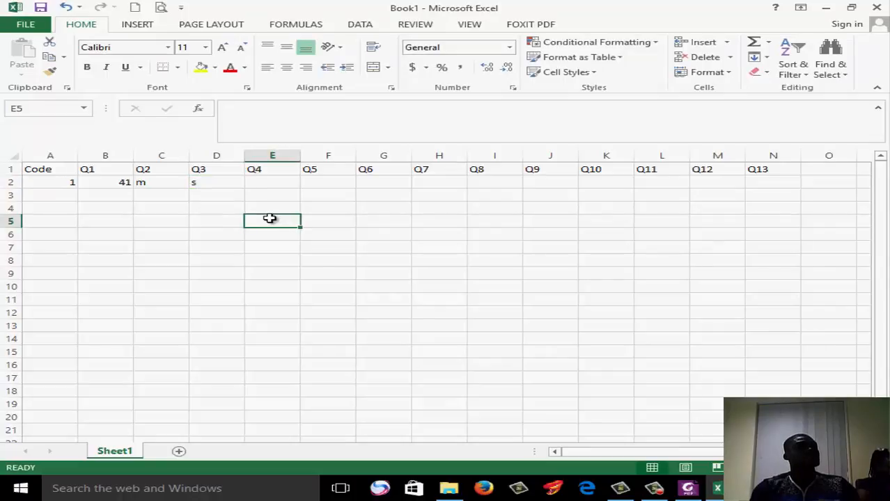
pyautogui.click(215, 183)
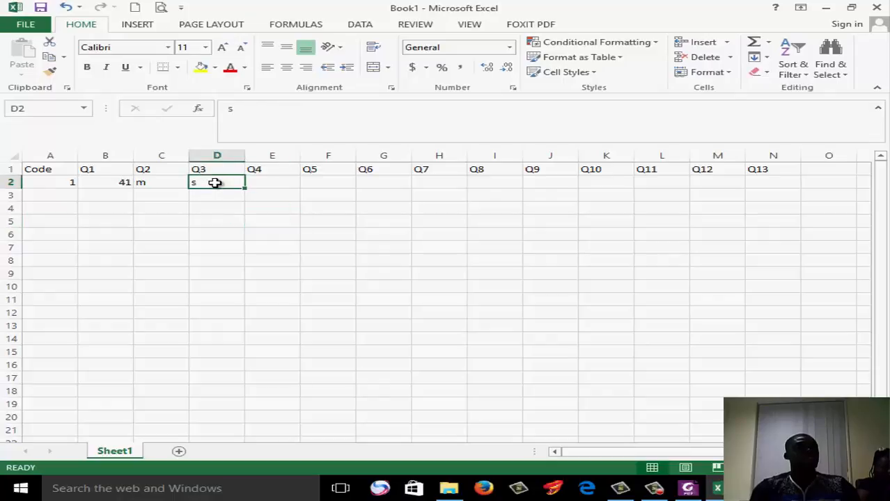
pyautogui.click(169, 179)
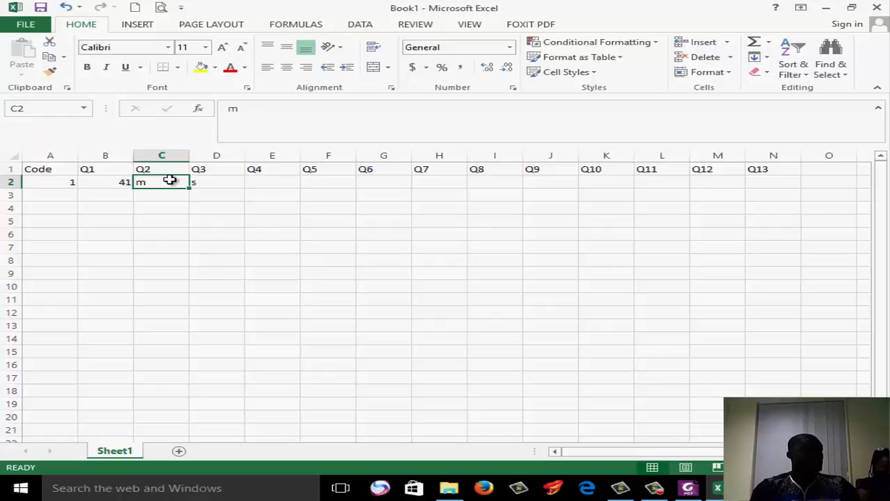
# Check the maternal religion answer on the questionnaire in Foxit PhantomPDF and enter c under Q4 in cell E2 of the Excel sheet
pyautogui.click(216, 180)
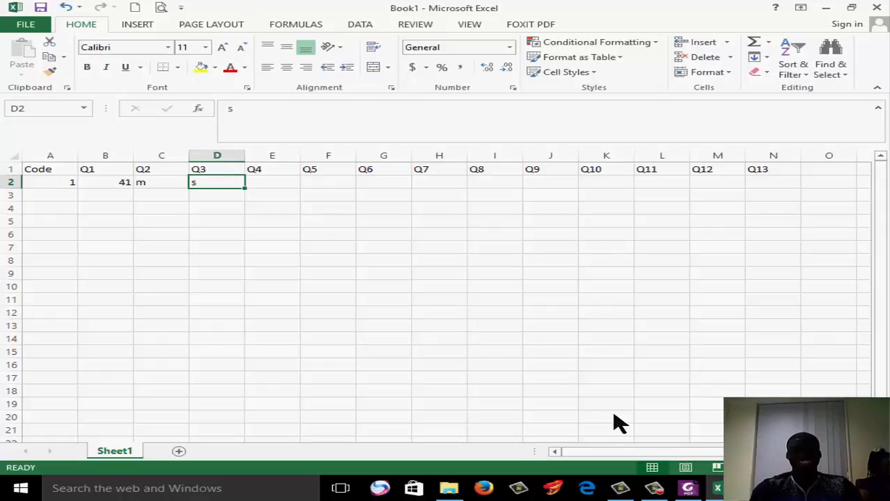
pyautogui.click(687, 488)
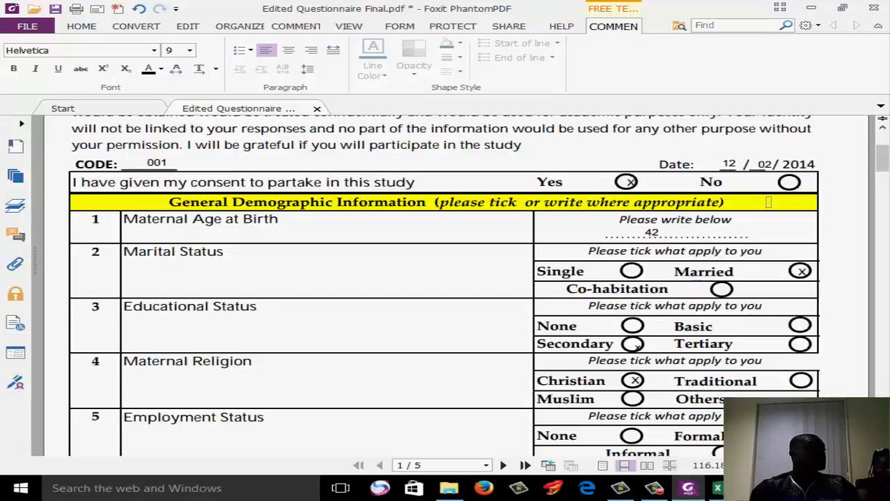
pyautogui.scroll(-3, 443, 286)
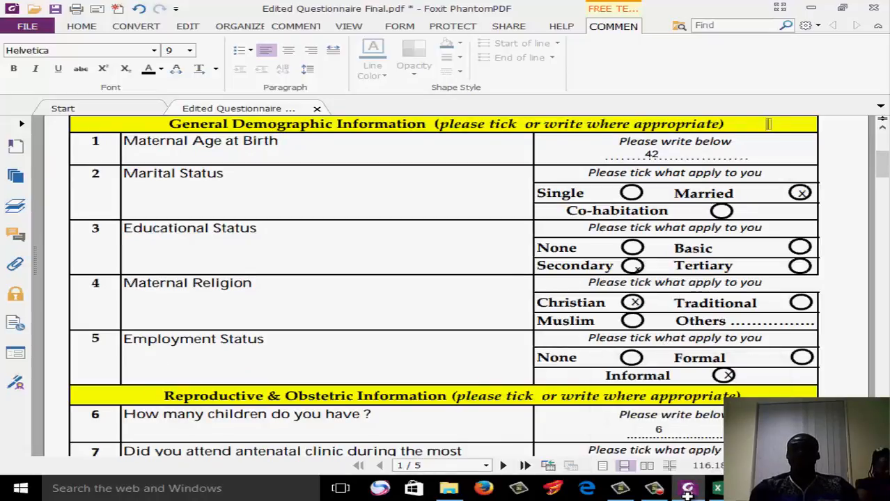
pyautogui.click(687, 489)
pyautogui.click(274, 182)
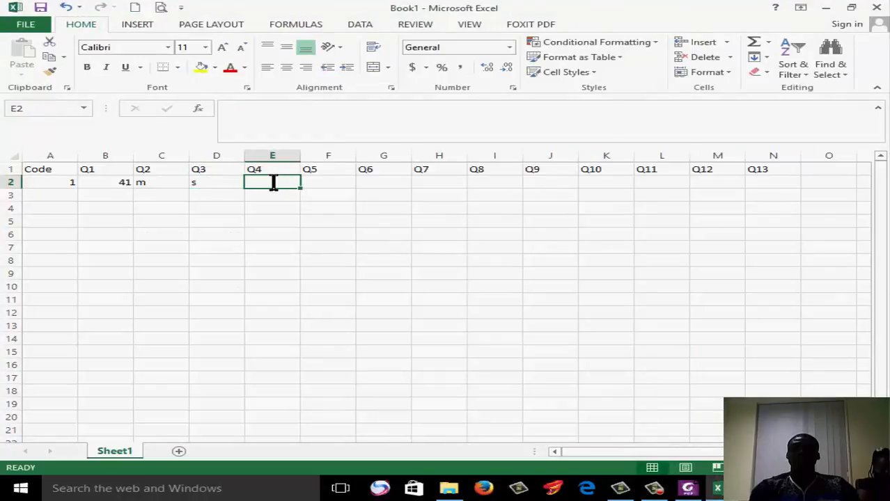
pyautogui.write('c')
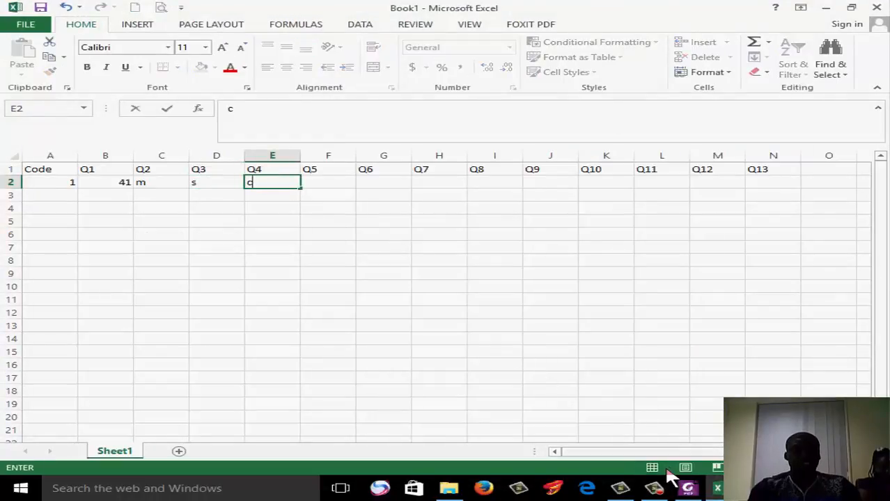
# Look up the employment status answer on the questionnaire PDF and enter I under Q5 in cell F2 of the Excel sheet
pyautogui.click(688, 490)
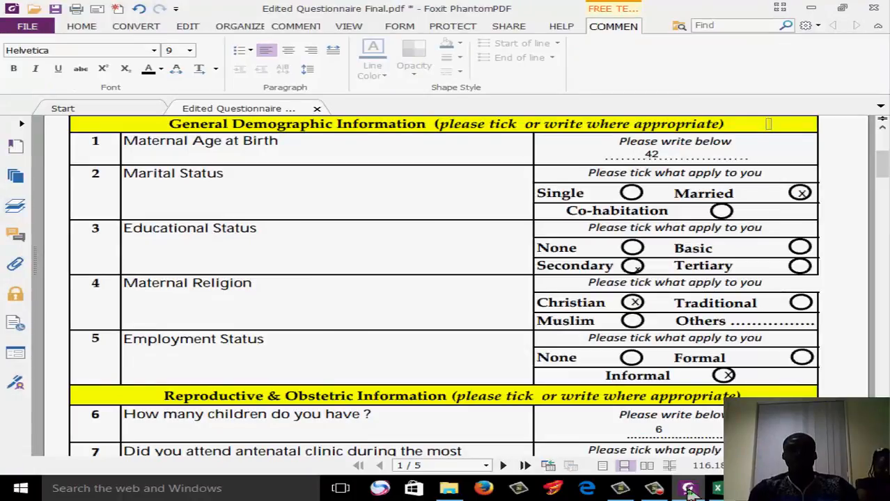
pyautogui.click(688, 490)
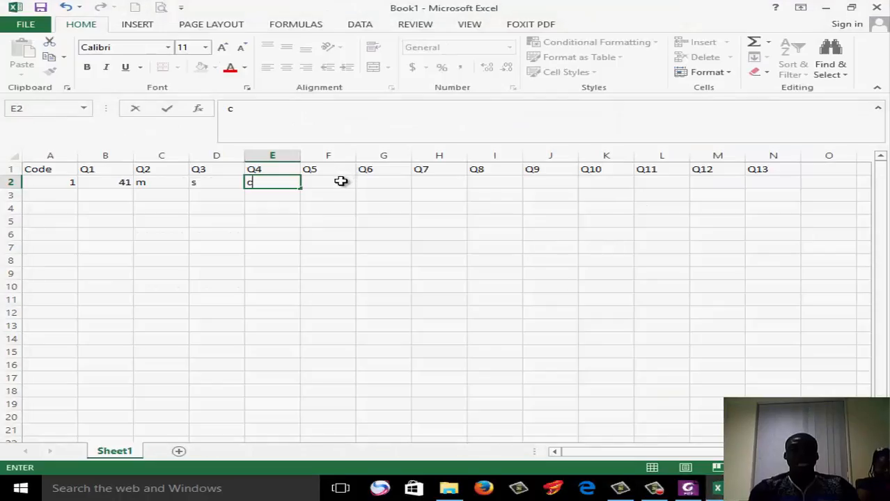
pyautogui.click(341, 181)
pyautogui.write('l')
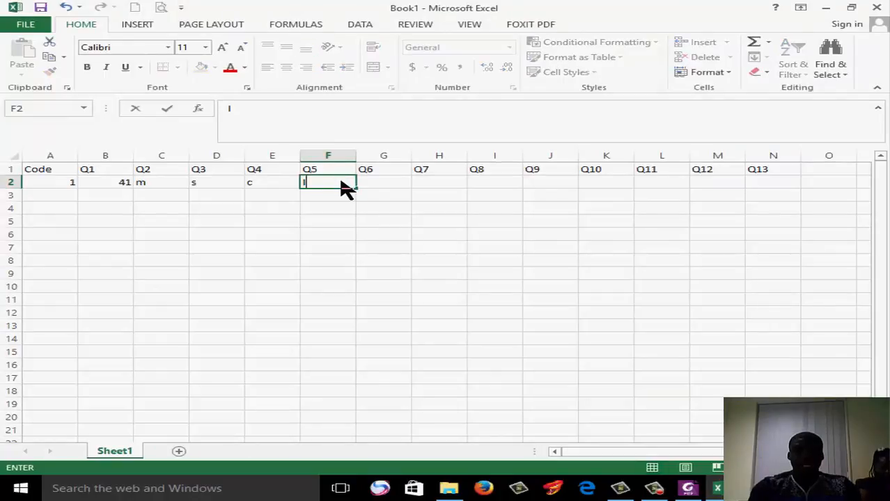
# Find the number of children on the questionnaire PDF and enter 6 under Q6 in cell G2 of the Excel sheet
pyautogui.click(699, 491)
pyautogui.scroll(-3, 766, 292)
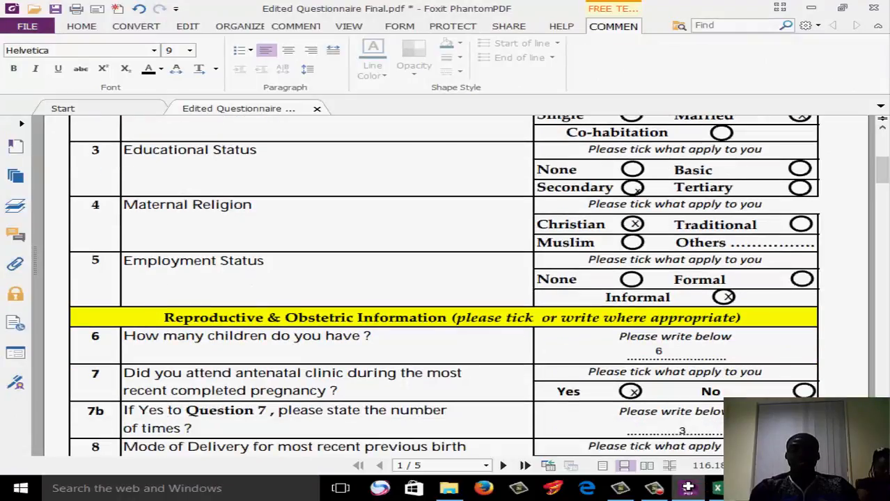
pyautogui.click(715, 488)
pyautogui.write('i')
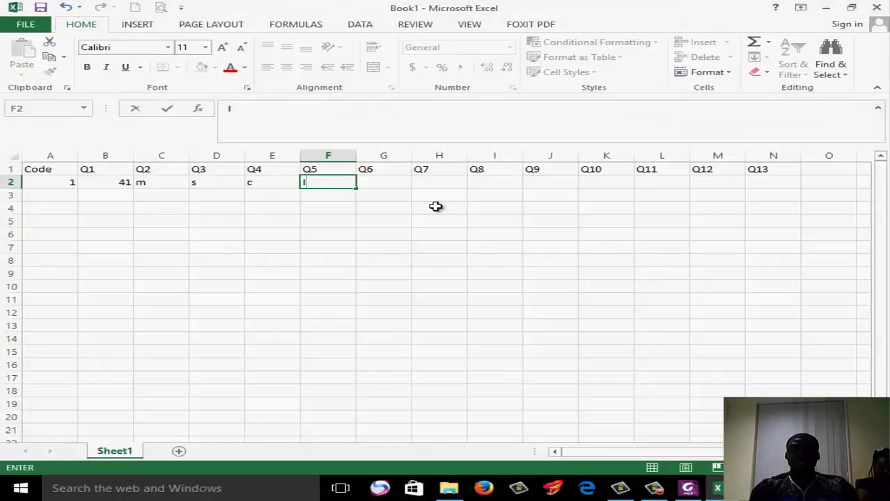
pyautogui.click(394, 183)
pyautogui.write('6')
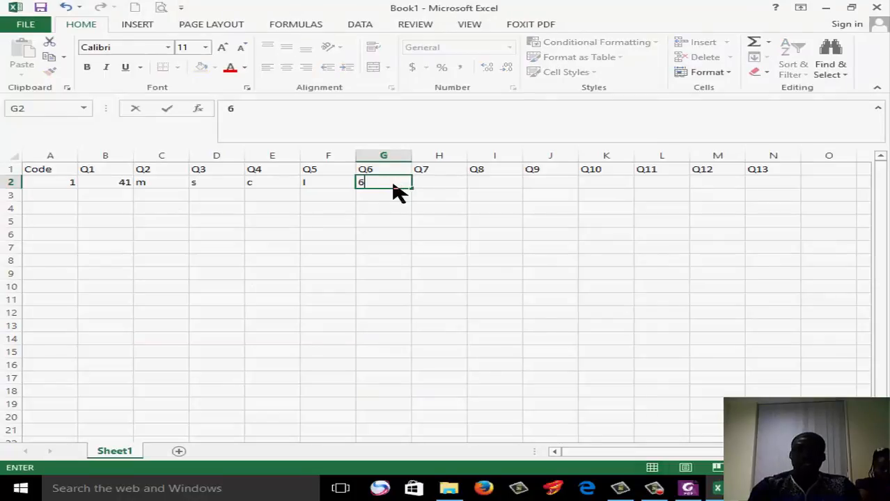
# Return to the questionnaire in Foxit PhantomPDF to look up the antenatal clinic attendance answer for question 7
pyautogui.click(690, 489)
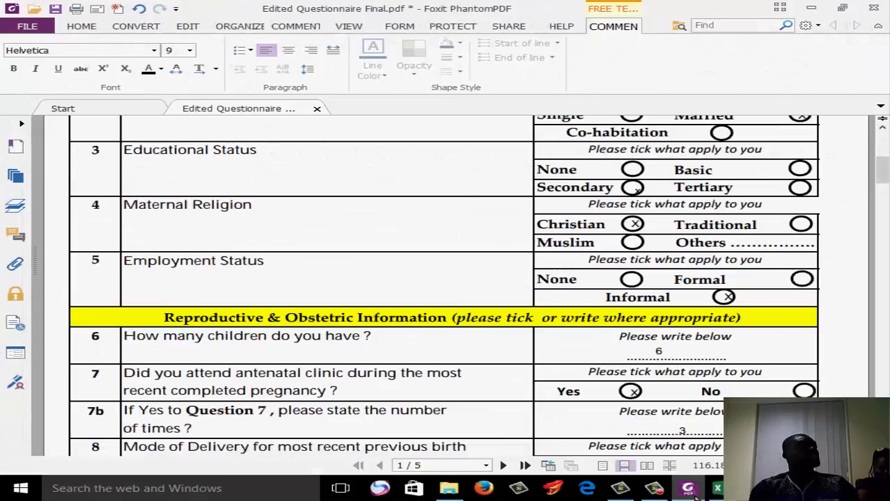
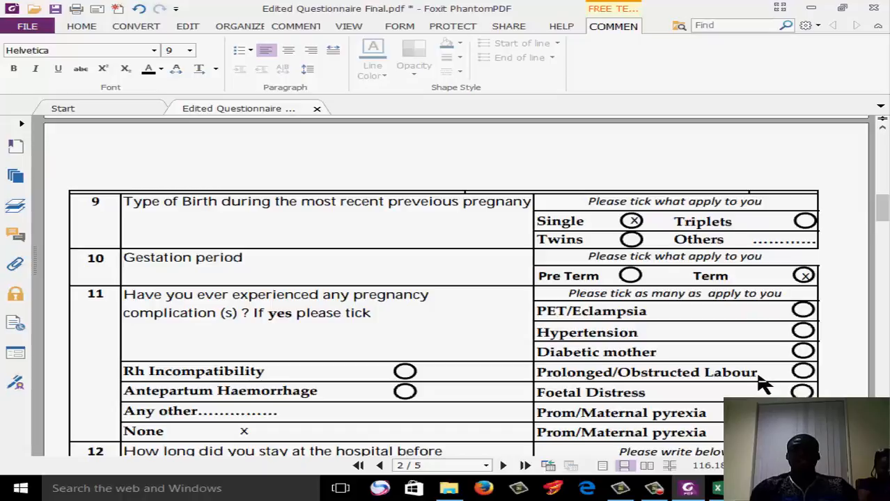
# Switch to the Excel sheet and enter S under Q9 in cell J2 for the single birth answer
pyautogui.click(811, 8)
pyautogui.click(567, 180)
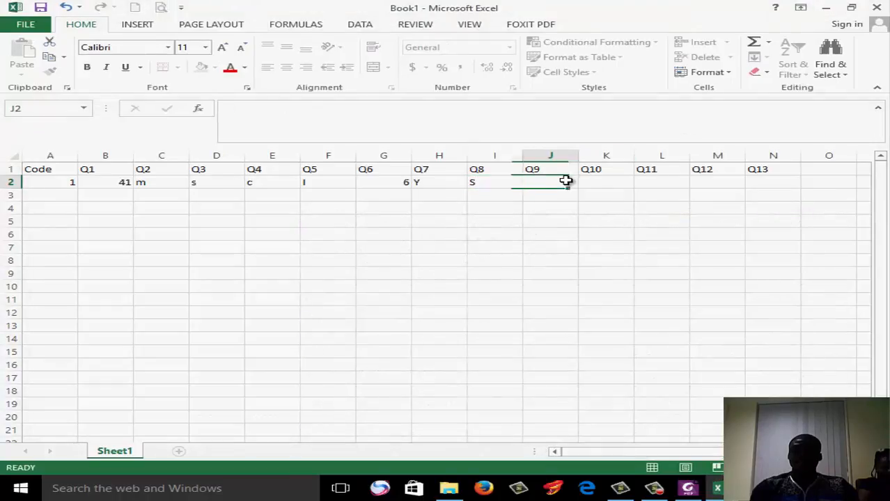
pyautogui.write('S')
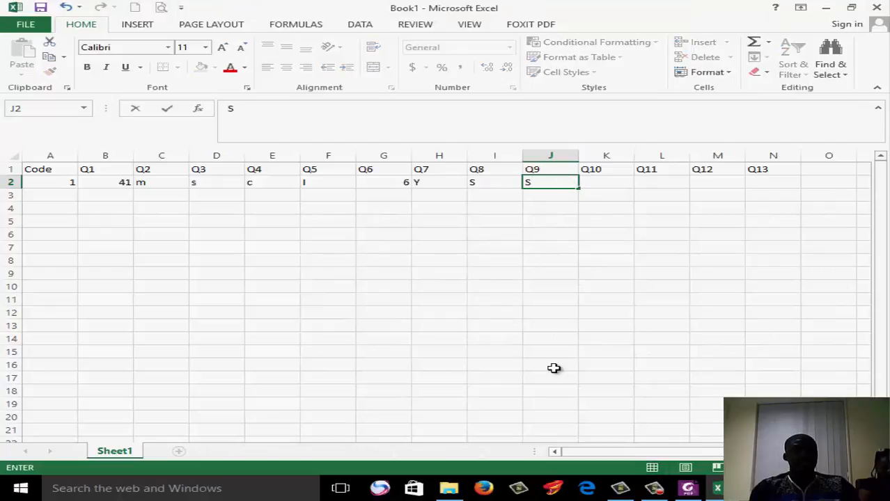
# Check question 7b on the questionnaire in Foxit PhantomPDF and insert a blank column before Q8 in the Excel sheet
pyautogui.click(688, 491)
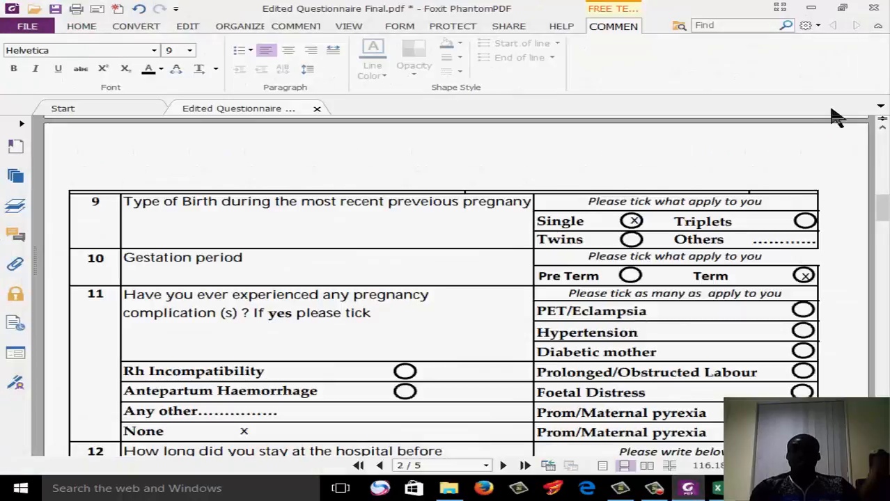
pyautogui.click(882, 128)
pyautogui.click(882, 128)
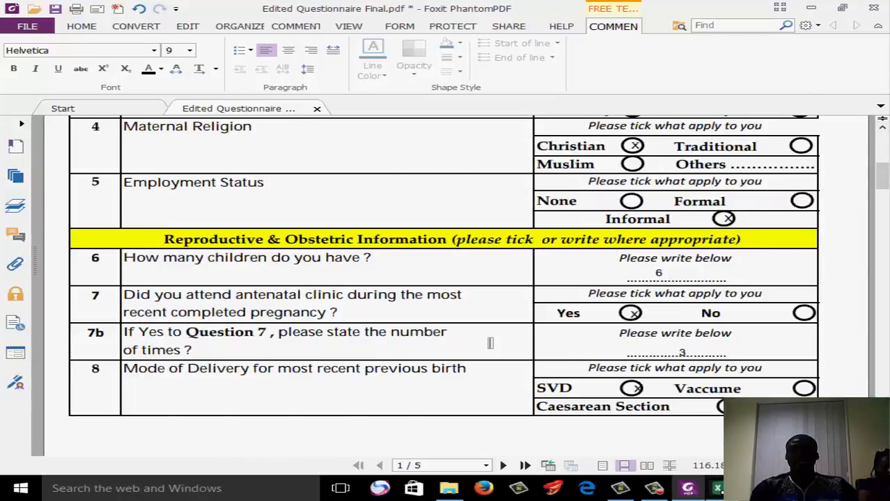
pyautogui.click(717, 489)
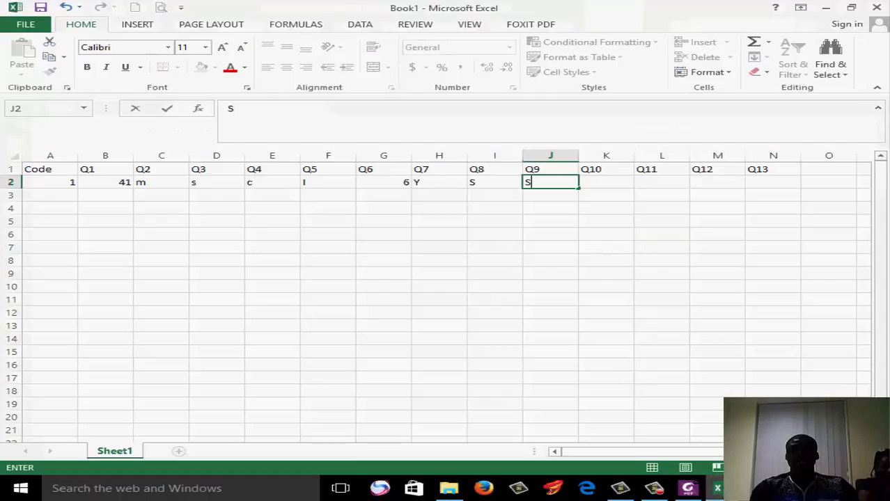
pyautogui.click(472, 151)
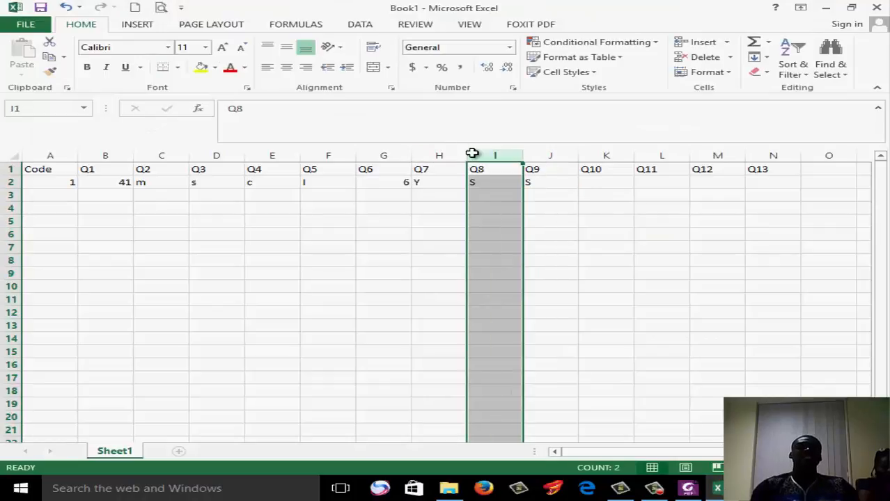
pyautogui.rightClick(507, 215)
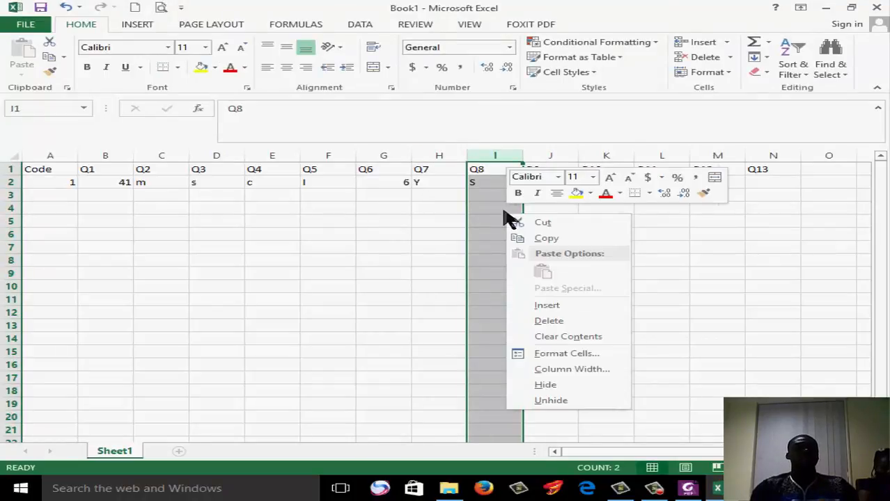
pyautogui.click(576, 308)
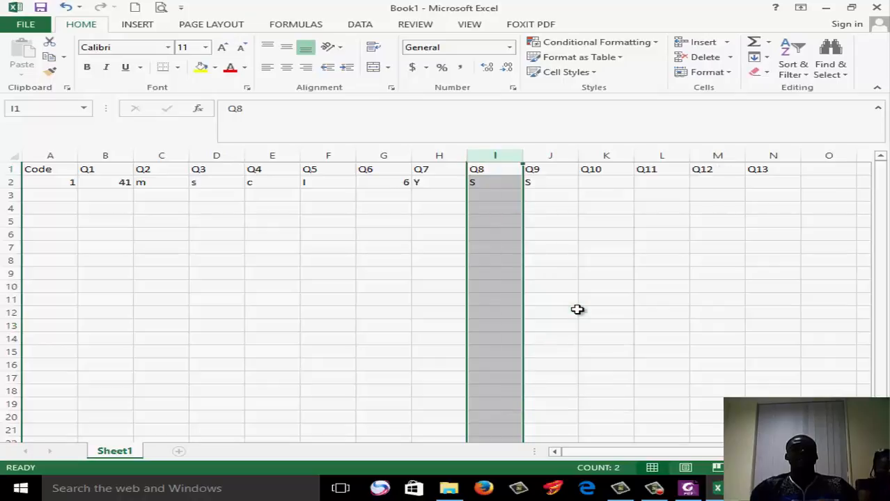
# Head the new column Q7b in cell I1 and enter 3 below it in cell I2
pyautogui.click(500, 170)
pyautogui.write('Q7')
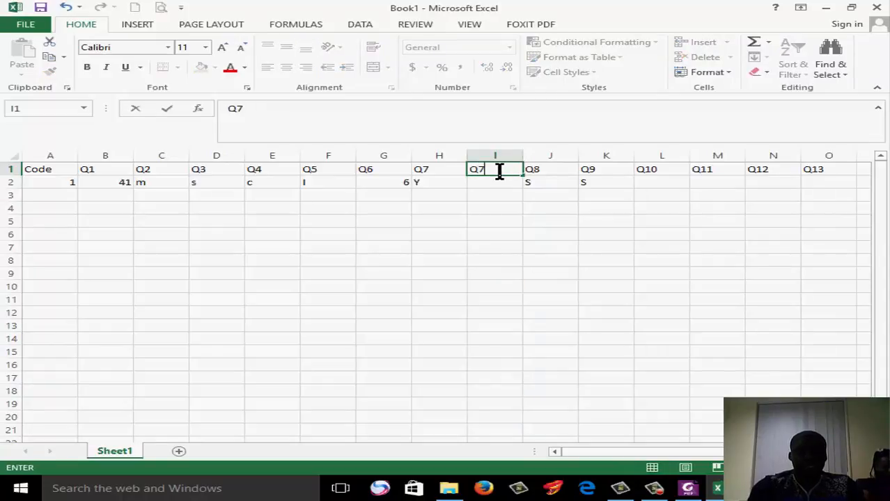
pyautogui.write('b')
pyautogui.click(501, 180)
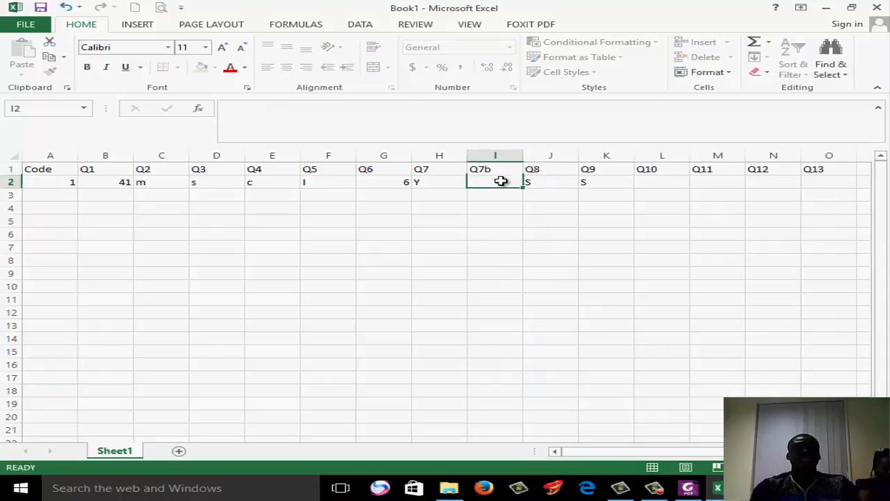
pyautogui.write('3')
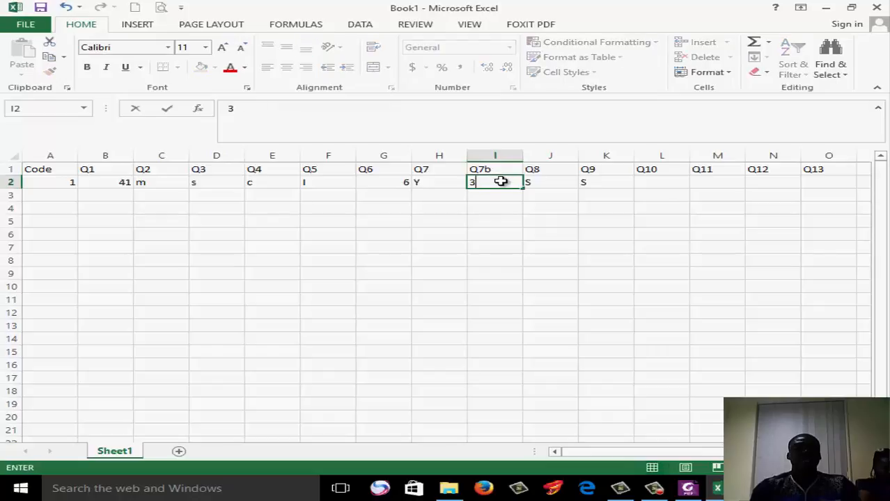
pyautogui.click(596, 357)
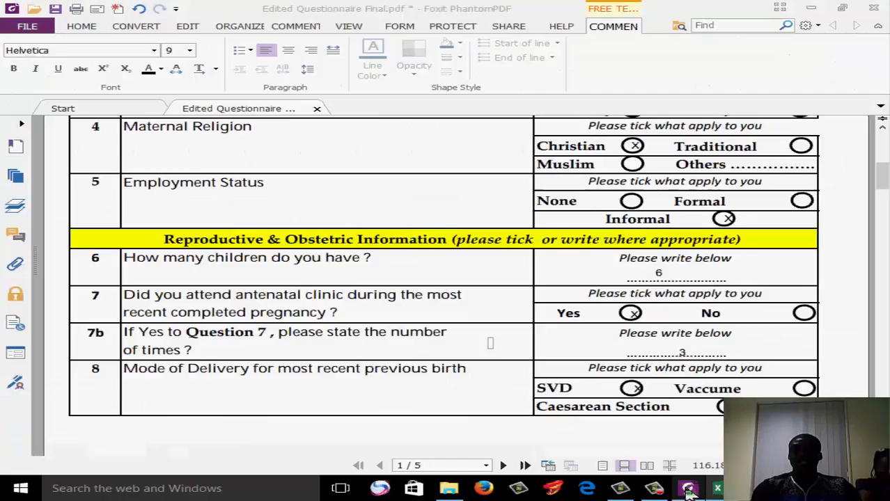
# In Foxit PhantomPDF, label the question 11 options PET/Eclampsia, Hypertension, Diabetic mother and Prolonged/Obstructed Labour with the codes A, B, C and D
pyautogui.click(687, 488)
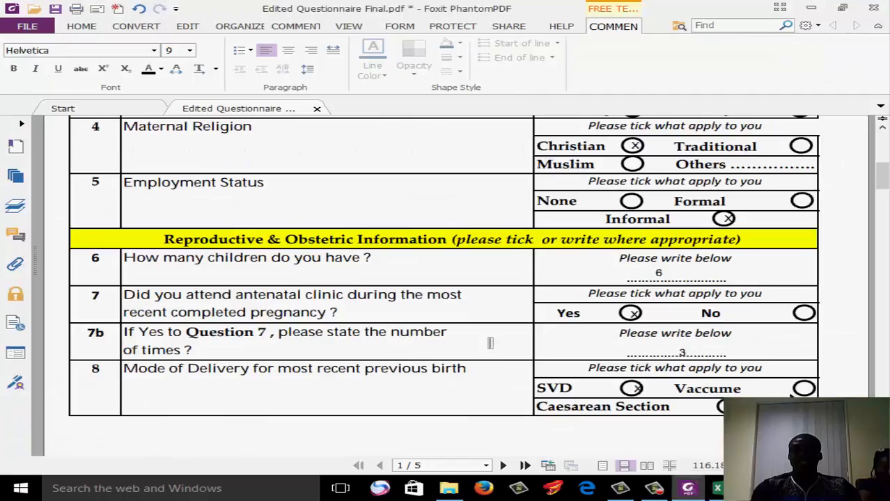
pyautogui.scroll(-10, 490, 343)
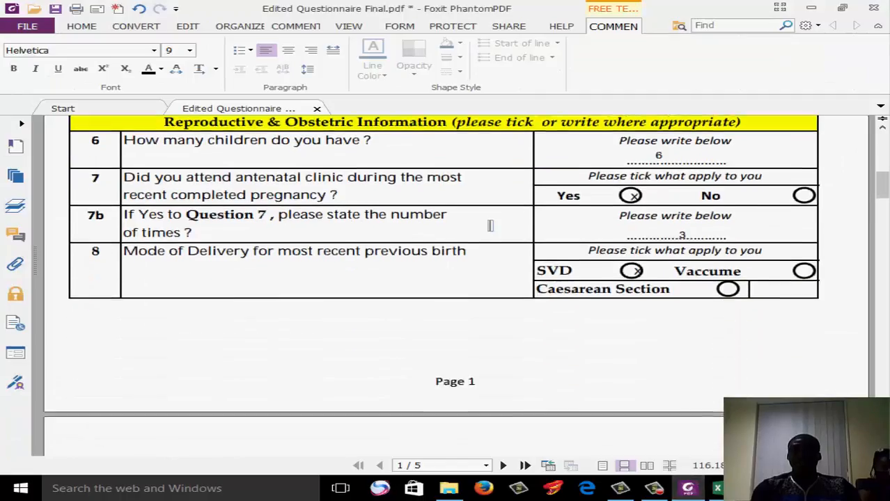
pyautogui.scroll(-2, 456, 293)
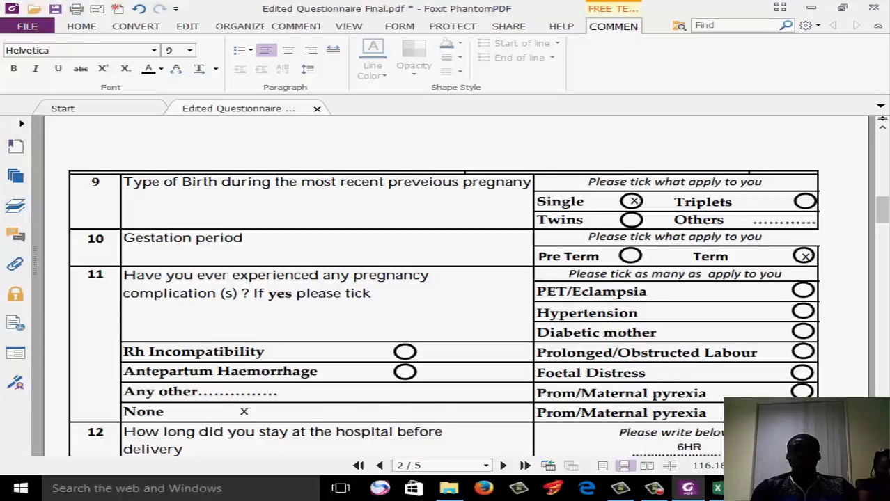
pyautogui.scroll(-1, 446, 293)
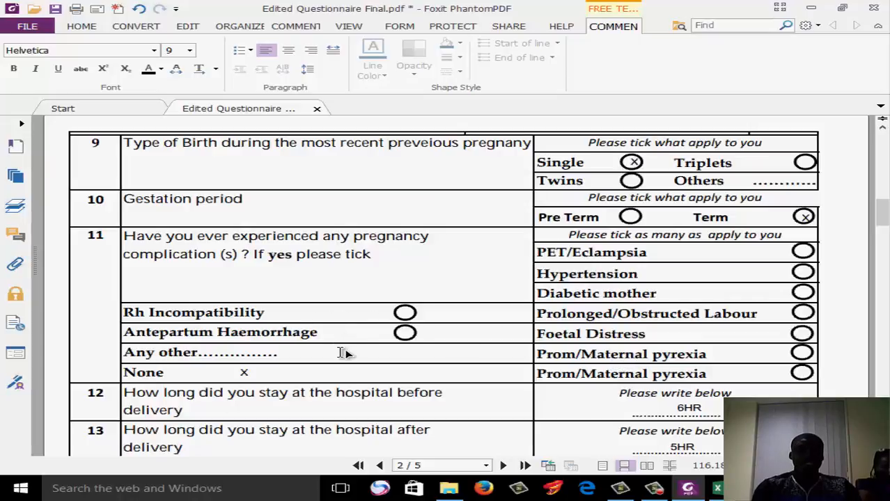
pyautogui.click(745, 253)
pyautogui.write('A')
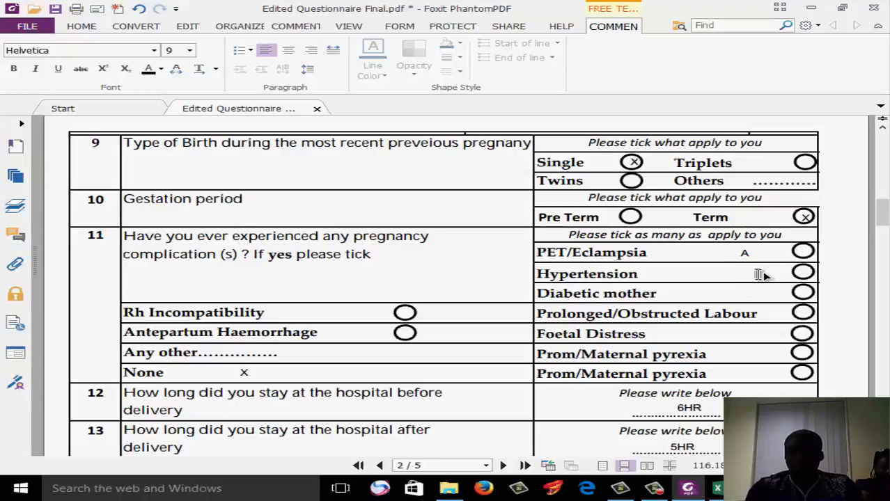
pyautogui.click(759, 274)
pyautogui.write('B')
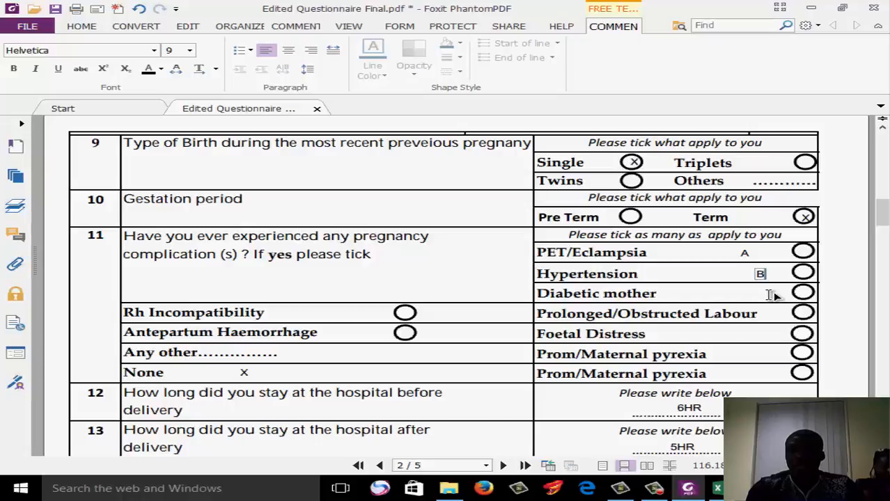
pyautogui.click(768, 295)
pyautogui.write('C')
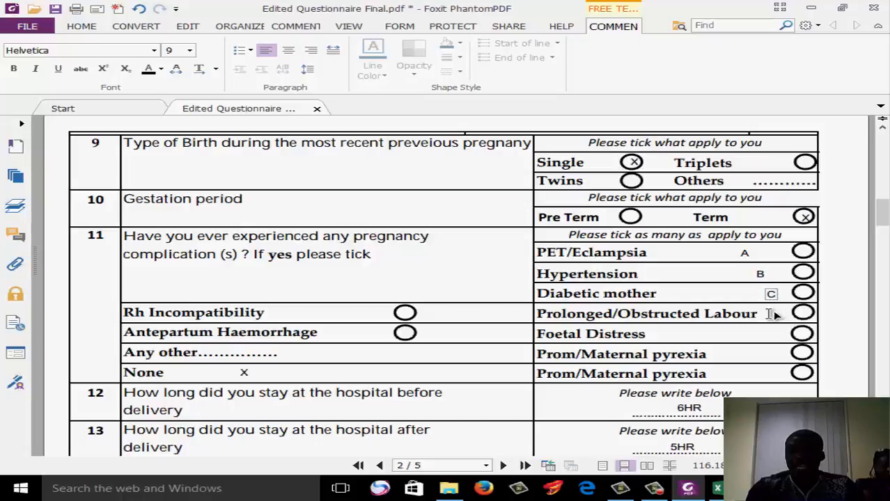
pyautogui.click(773, 315)
pyautogui.write('D')
# Add code E beside Foetal Distress and code F beside the first Prom/Maternal pyrexia option of question 11
pyautogui.click(764, 341)
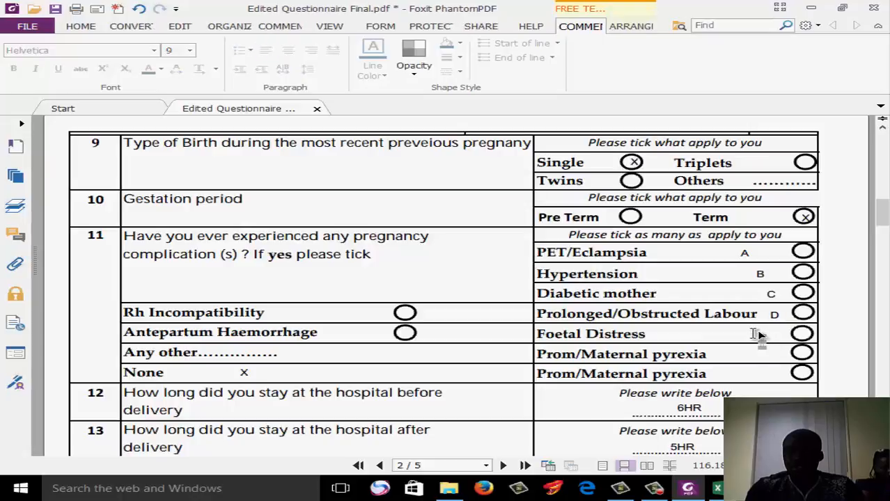
pyautogui.click(756, 334)
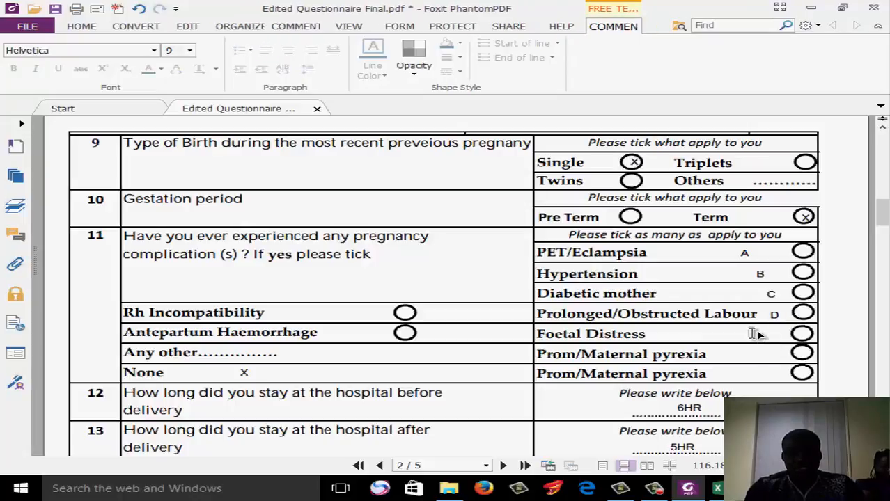
pyautogui.write('E')
pyautogui.click(757, 352)
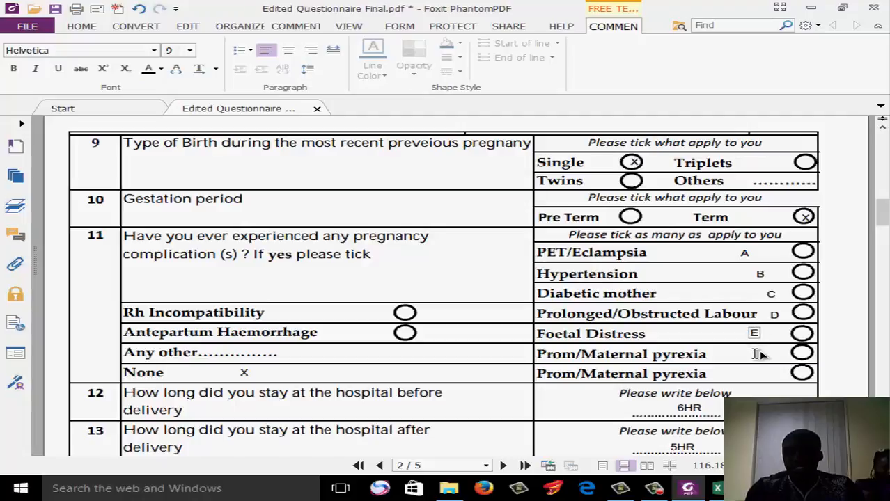
pyautogui.write('F')
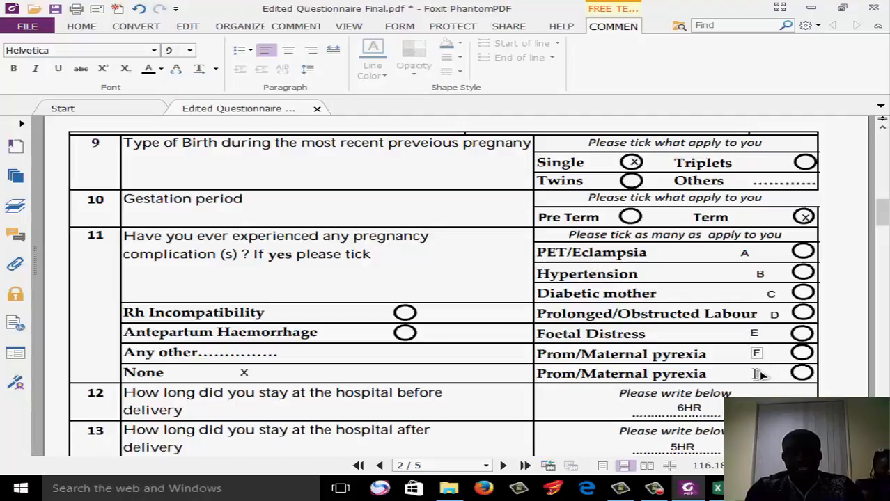
# Label the question 11 options Rh Incompatibility, Antepartum Haemorrhage, Any other and None with the codes G, H, I and J
pyautogui.click(473, 316)
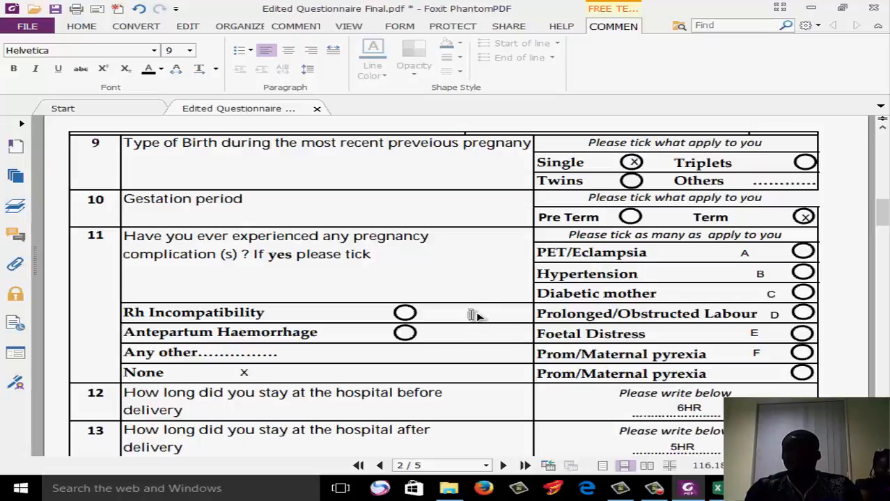
pyautogui.write('G')
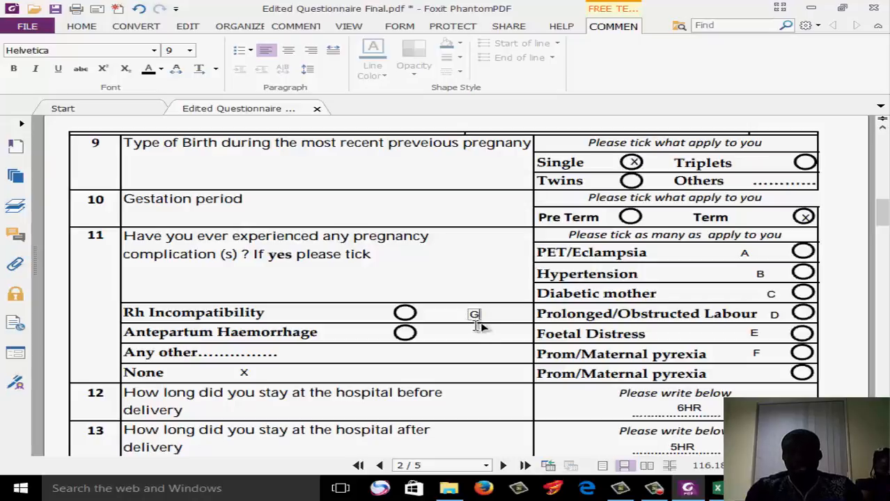
pyautogui.click(480, 334)
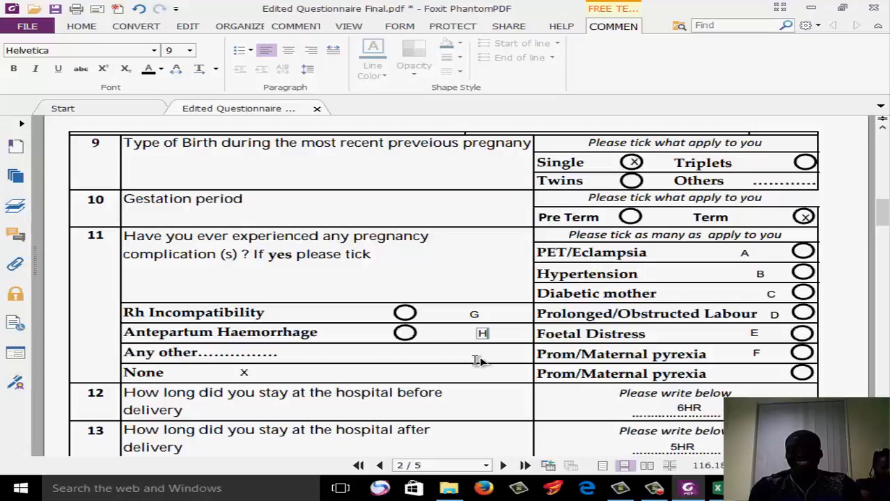
pyautogui.click(475, 360)
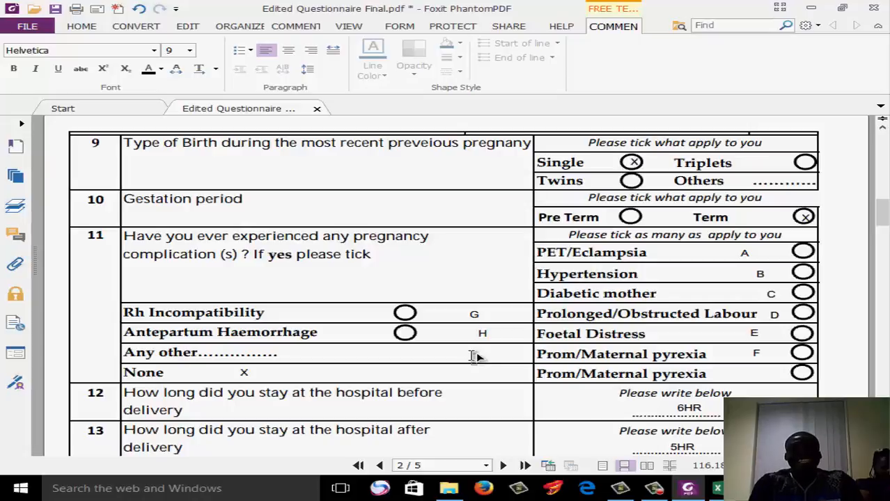
pyautogui.click(472, 356)
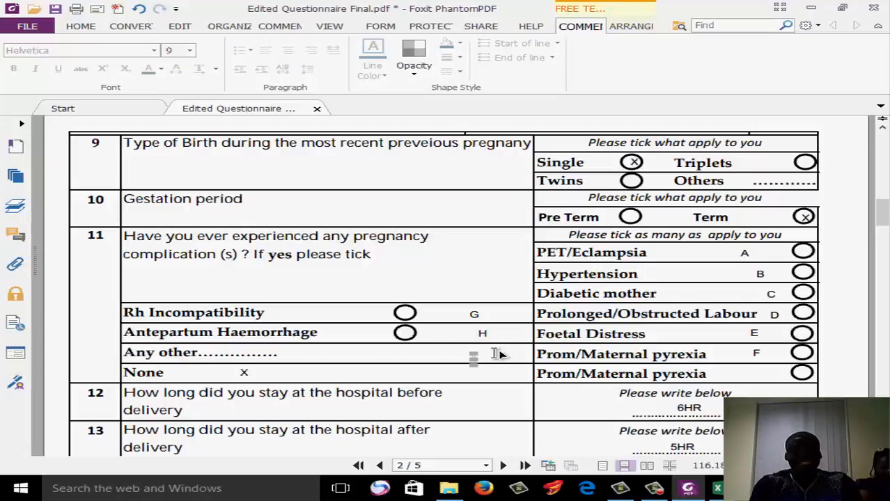
pyautogui.click(494, 354)
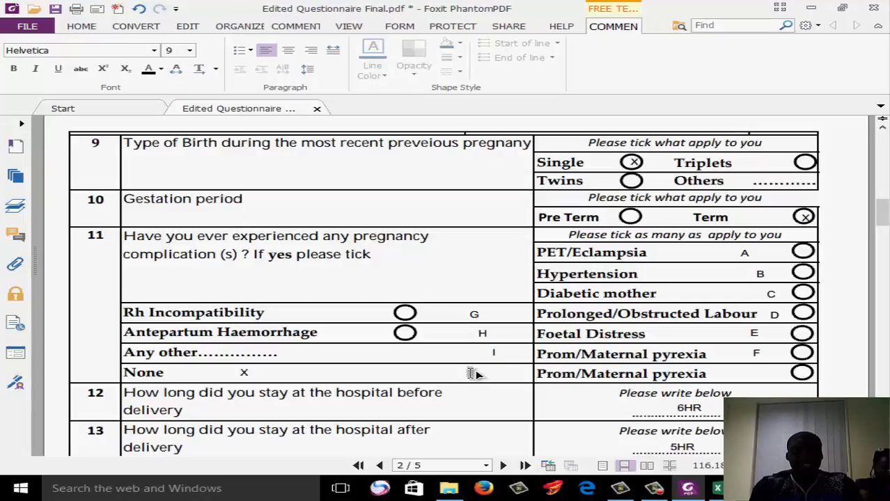
pyautogui.click(470, 374)
pyautogui.write('J')
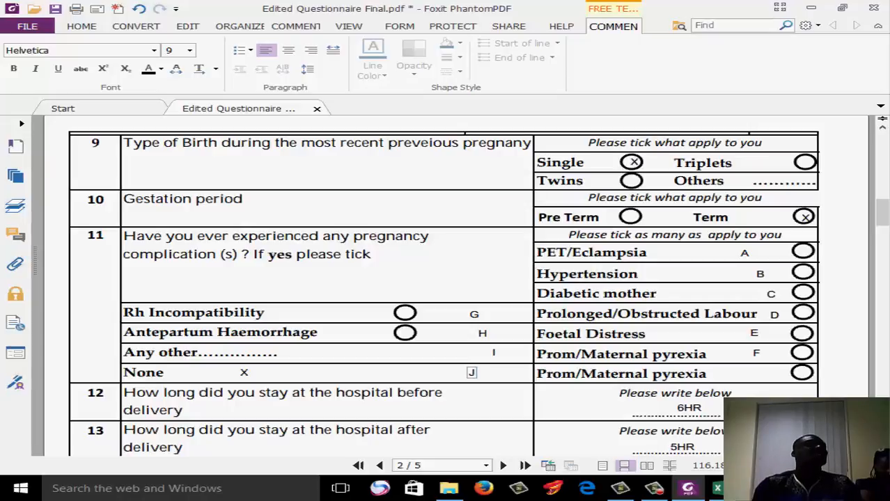
# Switch to the Excel sheet and enter J under Q10 in cell L2
pyautogui.click(688, 491)
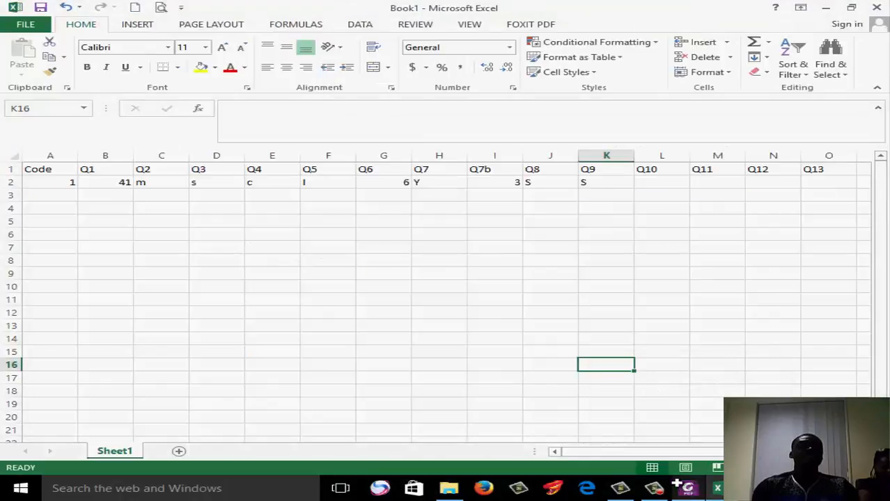
pyautogui.click(658, 184)
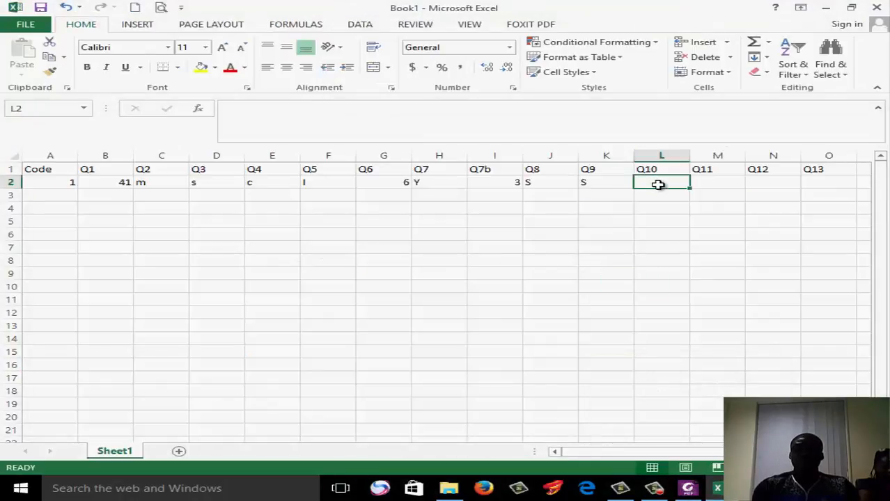
pyautogui.write('J')
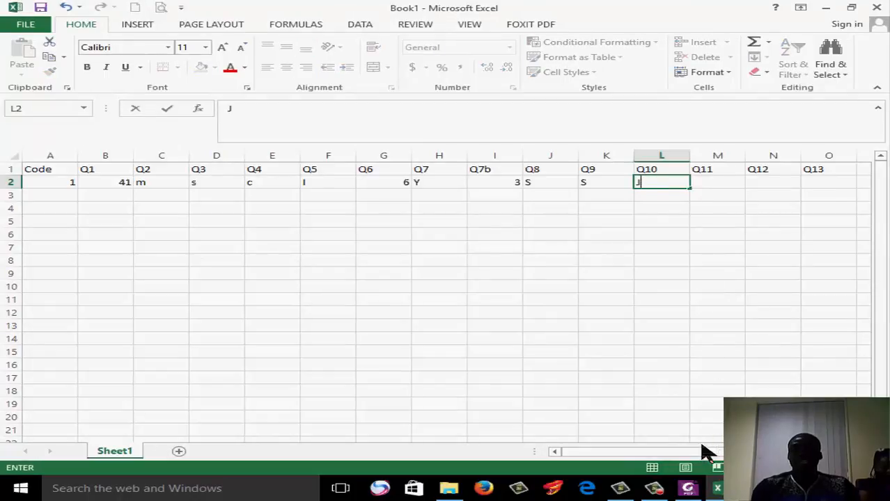
# Look up the hospital stay answers in the Foxit PhantomPDF questionnaire and enter 6 in M2 and 5 in N2 of the Excel sheet
pyautogui.click(693, 488)
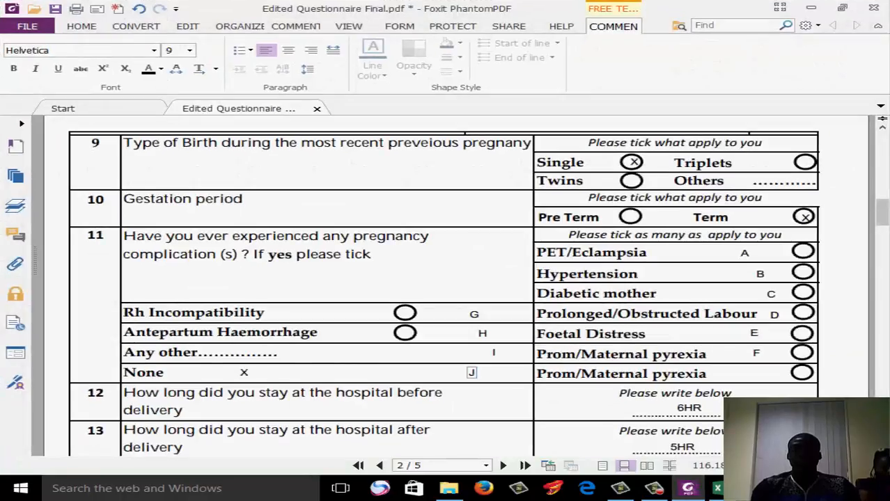
pyautogui.scroll(-1, 444, 285)
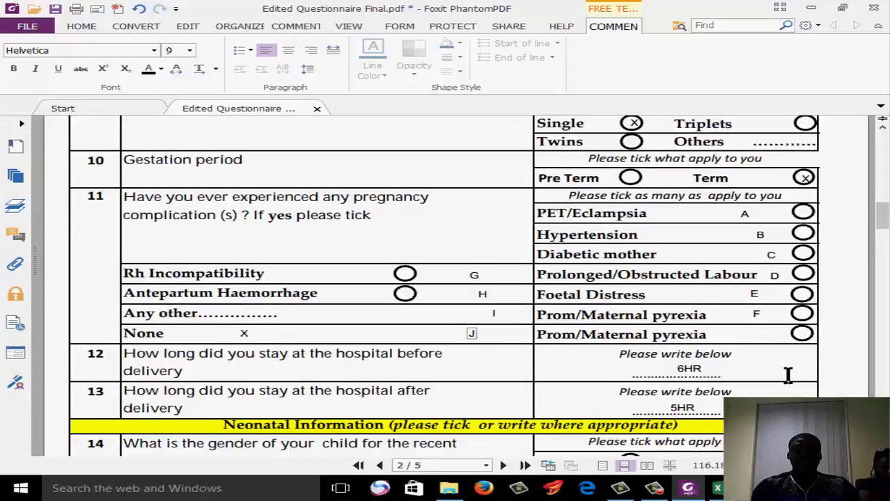
pyautogui.click(806, 10)
pyautogui.click(716, 189)
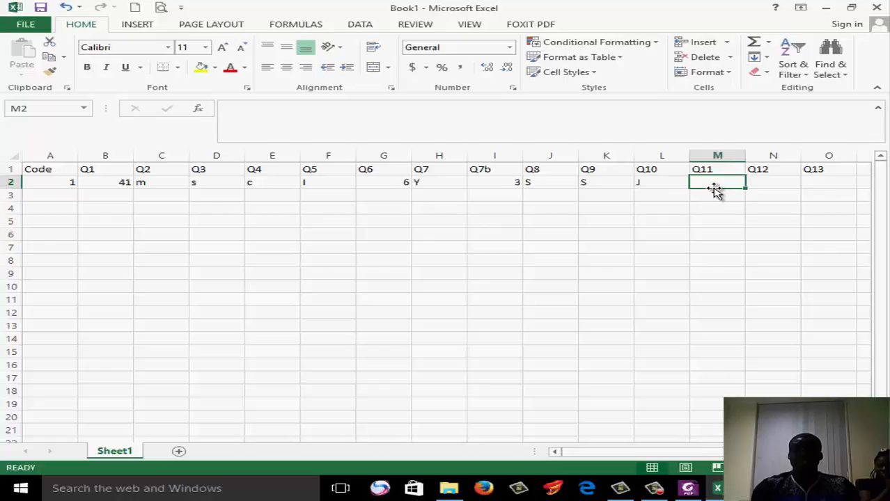
pyautogui.write('+6')
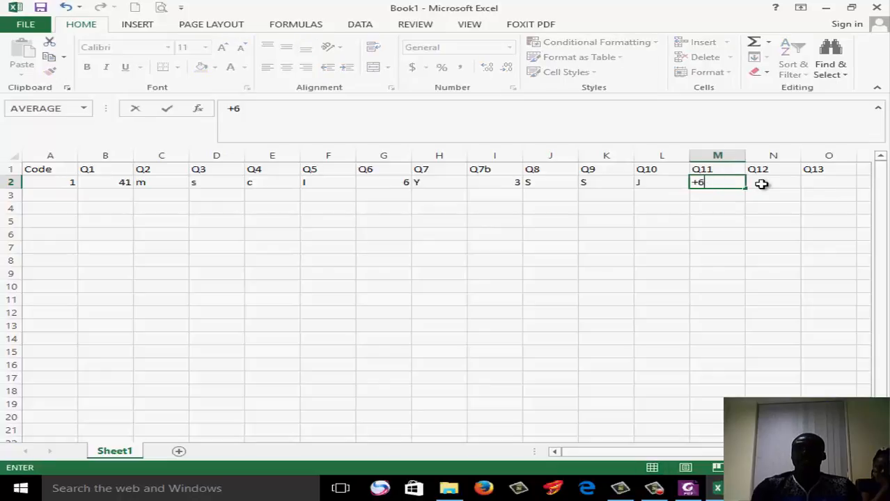
pyautogui.press('BackSpace')
pyautogui.press('BackSpace')
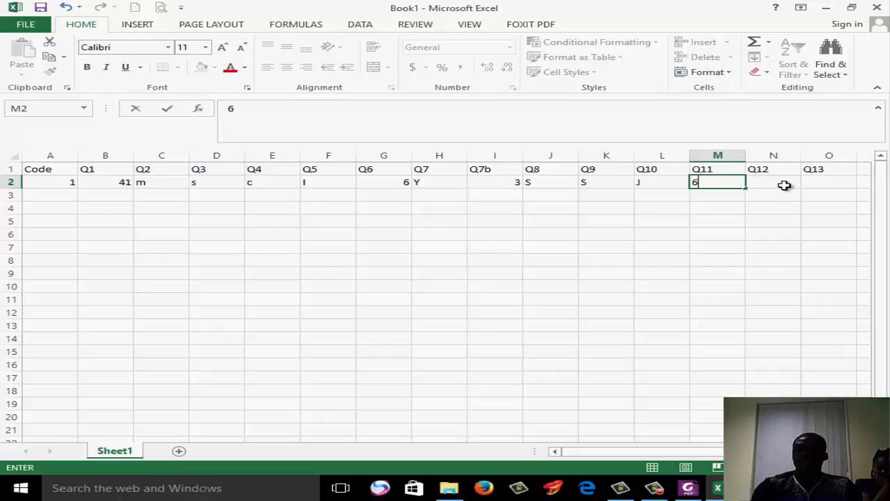
pyautogui.click(781, 185)
pyautogui.write('5')
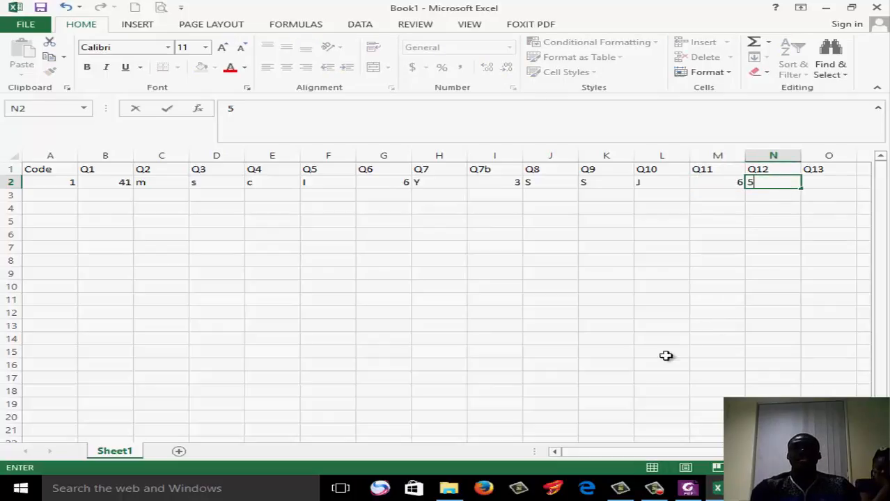
pyautogui.click(687, 489)
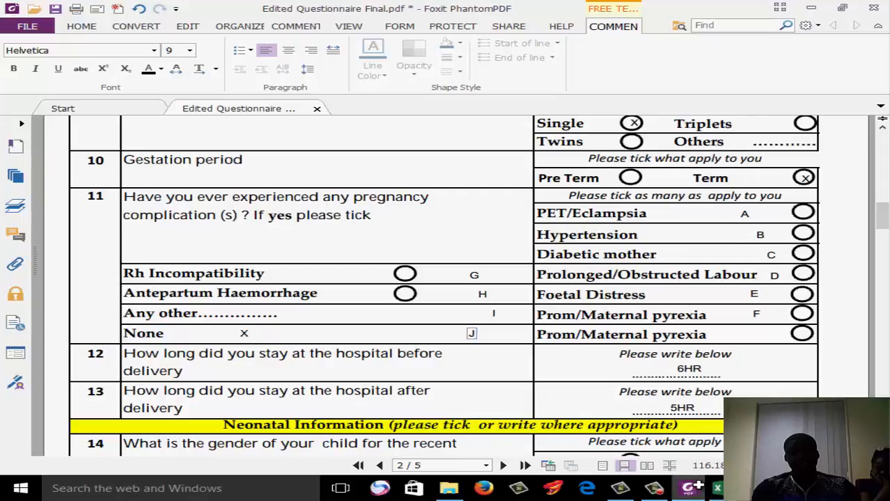
pyautogui.click(716, 488)
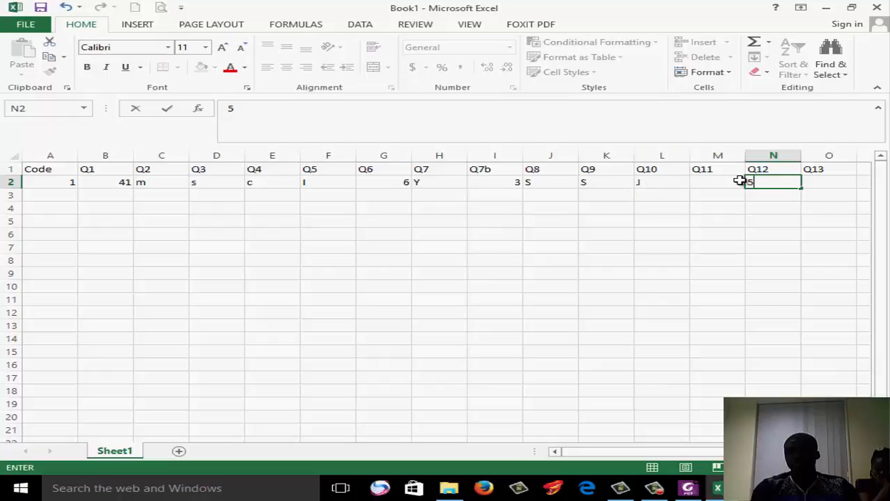
pyautogui.moveTo(729, 183); pyautogui.dragTo(770, 181)
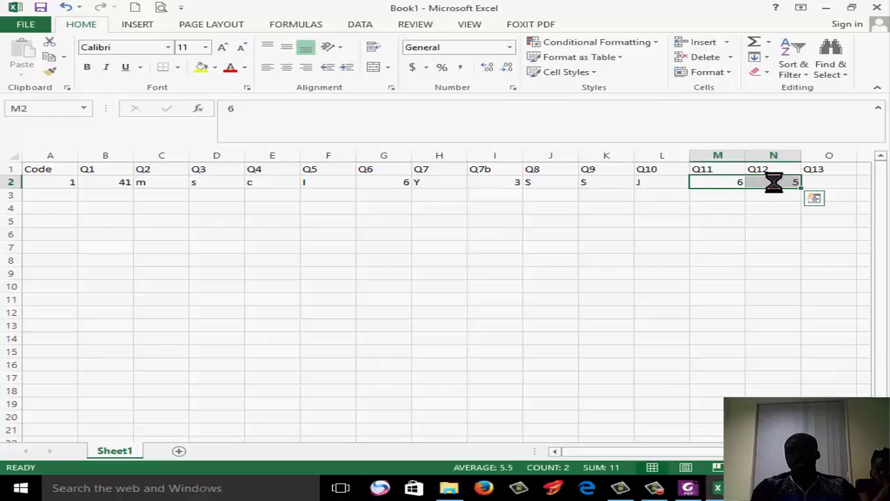
pyautogui.hotkey('ctrl', 'c')
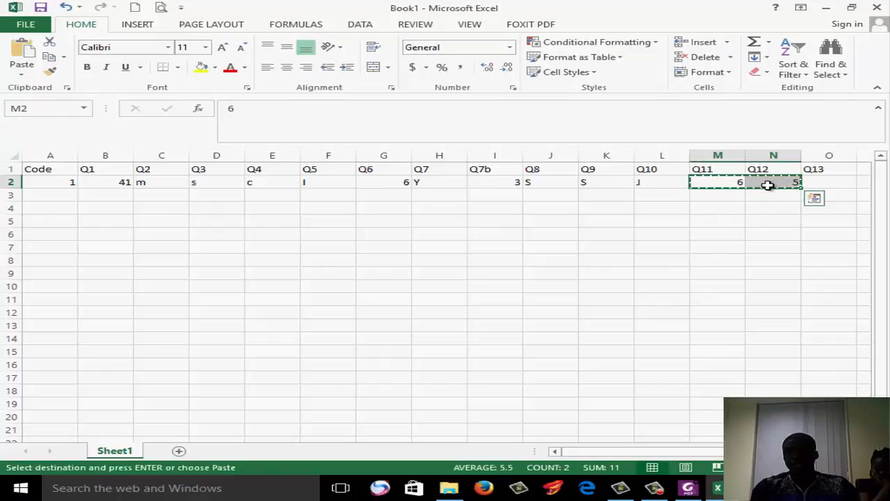
pyautogui.press('Escape')
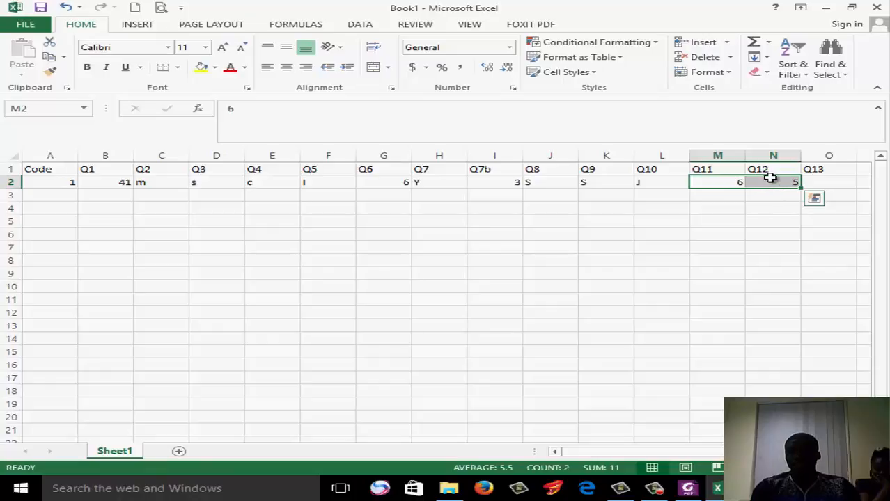
pyautogui.click(770, 181)
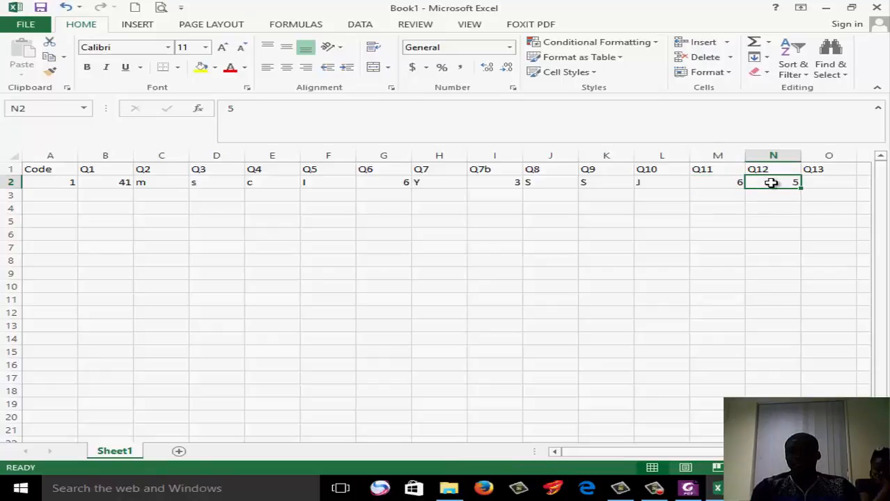
# Move the values 6 and 5 from M2:N2 to N2:O2, under Q12 and Q13
pyautogui.moveTo(733, 182); pyautogui.dragTo(773, 182)
pyautogui.hotkey('ctrl', 'c')
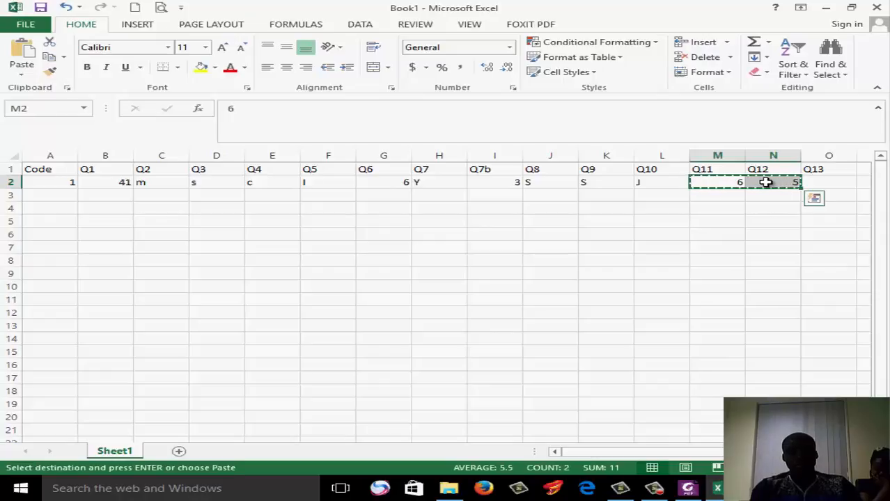
pyautogui.click(764, 182)
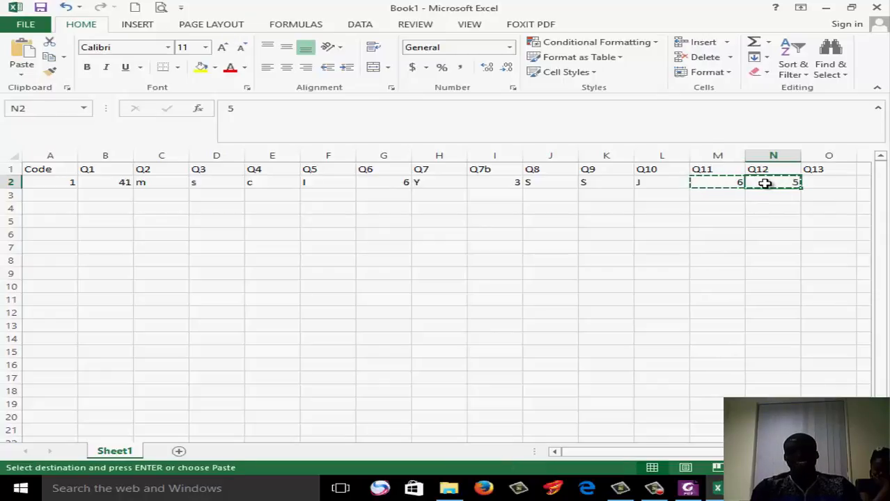
pyautogui.hotkey('ctrl', 'v')
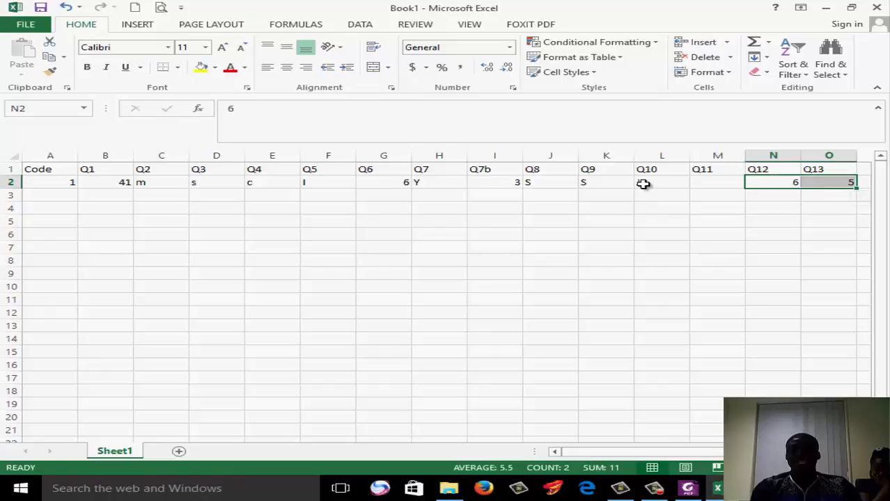
# Put the J from L2 into M2 under Q11 and set the Q10 answer in L2 to T
pyautogui.click(644, 182)
pyautogui.hotkey('ctrl', 'x')
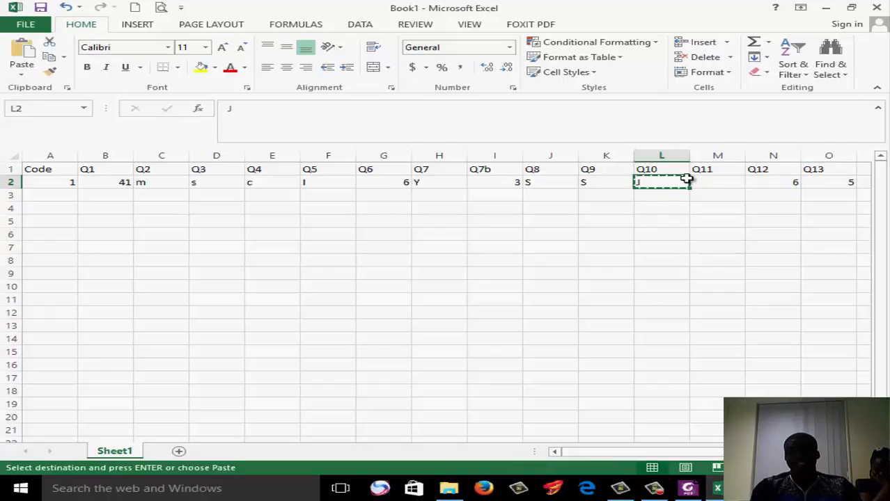
pyautogui.click(711, 183)
pyautogui.hotkey('ctrl', 'v')
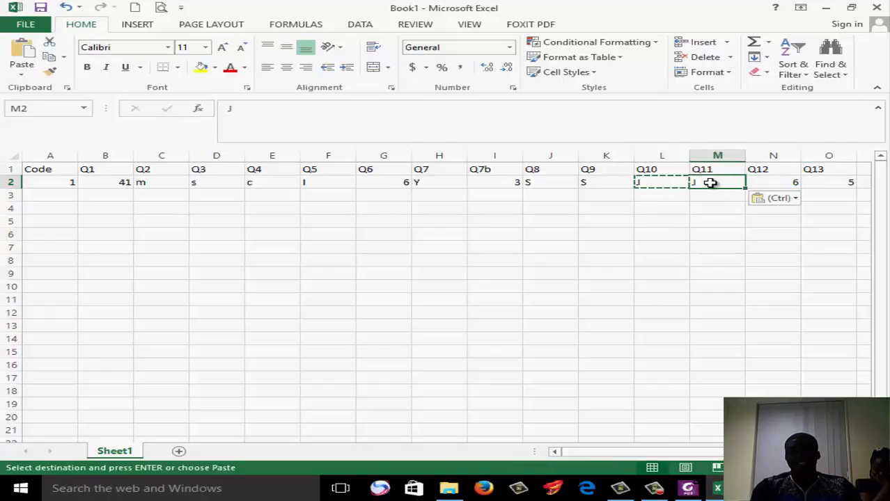
pyautogui.click(665, 182)
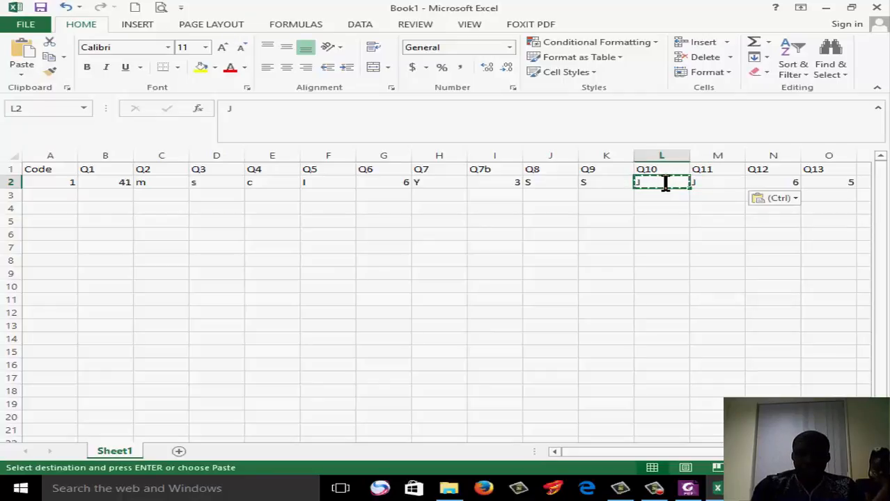
pyautogui.write('T')
pyautogui.click(693, 229)
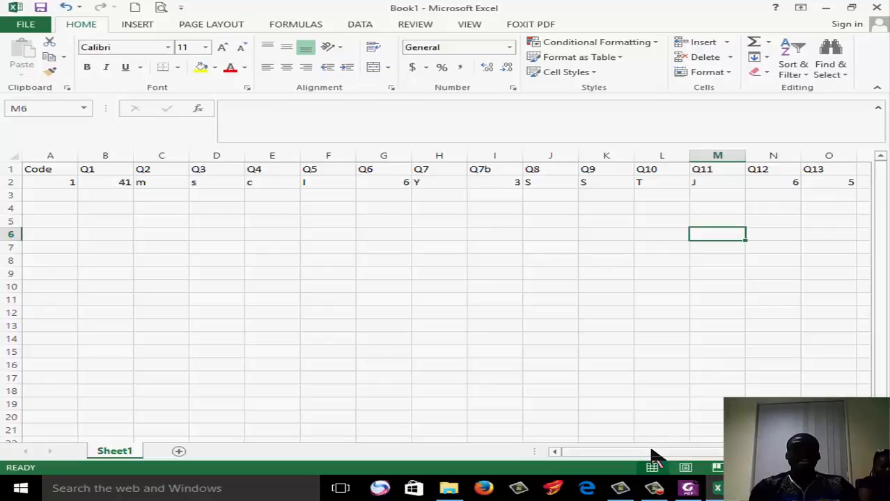
# Switch to the questionnaire in Foxit PhantomPDF and change the CODE entry on its first page to 011
pyautogui.click(688, 490)
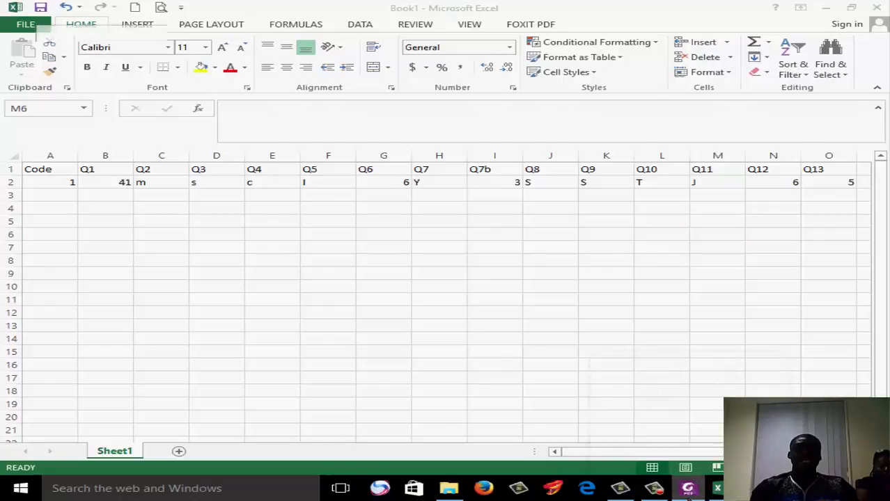
pyautogui.moveTo(886, 224); pyautogui.dragTo(886, 185)
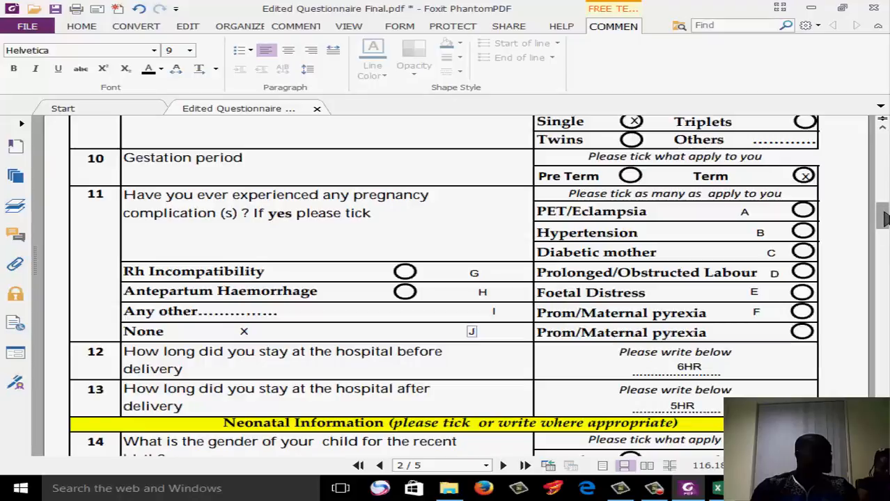
pyautogui.moveTo(885, 219); pyautogui.dragTo(883, 120)
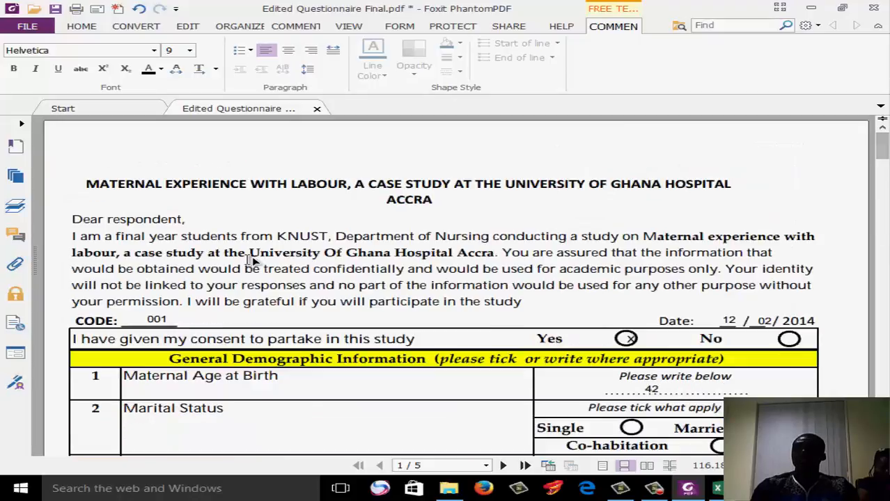
pyautogui.click(162, 321)
pyautogui.click(162, 322)
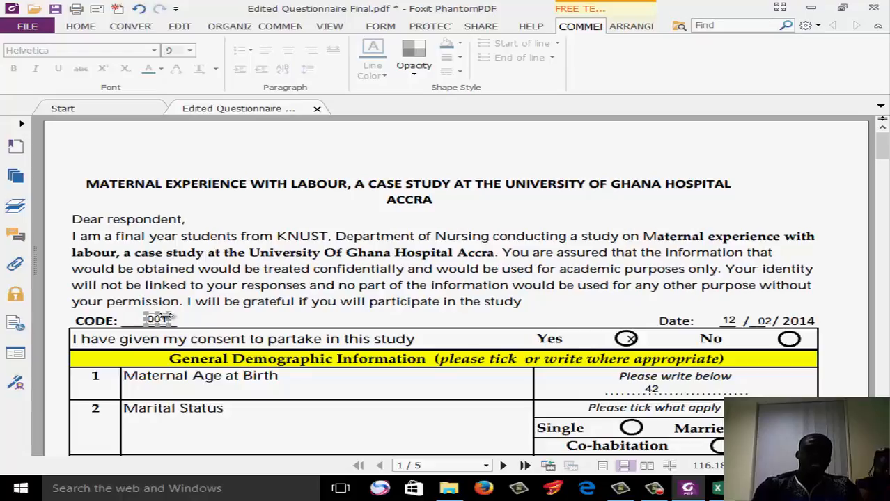
pyautogui.click(165, 318)
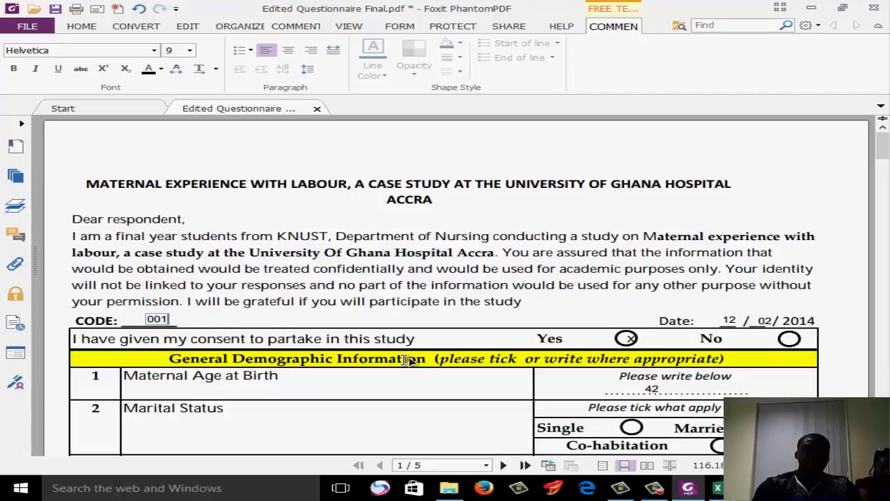
pyautogui.press('BackSpace')
pyautogui.write('11')
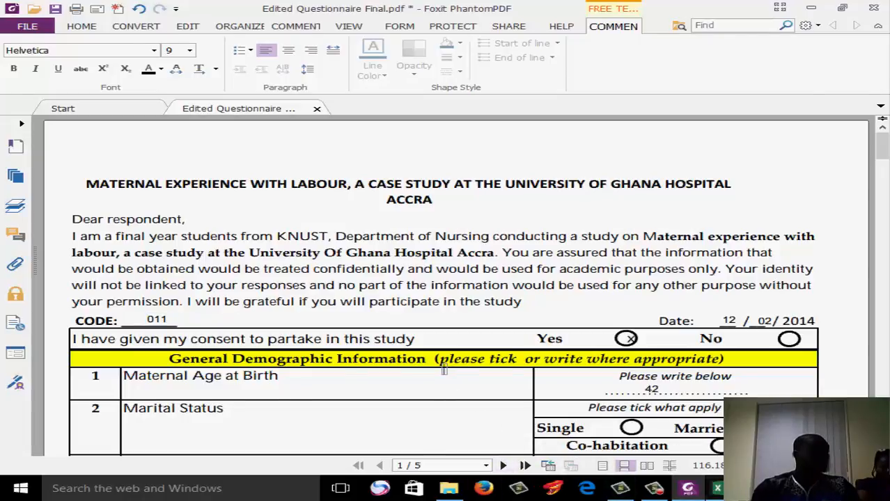
# Switch to the Excel sheet and start row 3 with code 011 in A3, 52 under Q1 and s under Q2
pyautogui.click(716, 488)
pyautogui.click(68, 196)
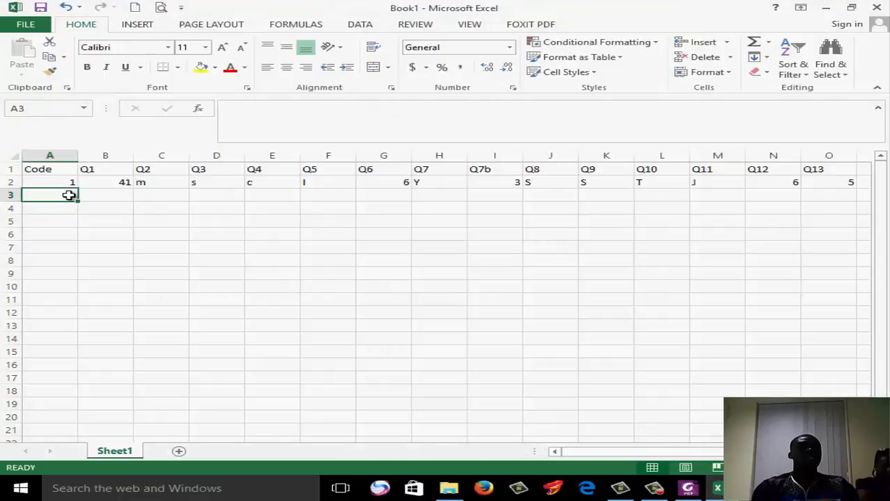
pyautogui.write('011')
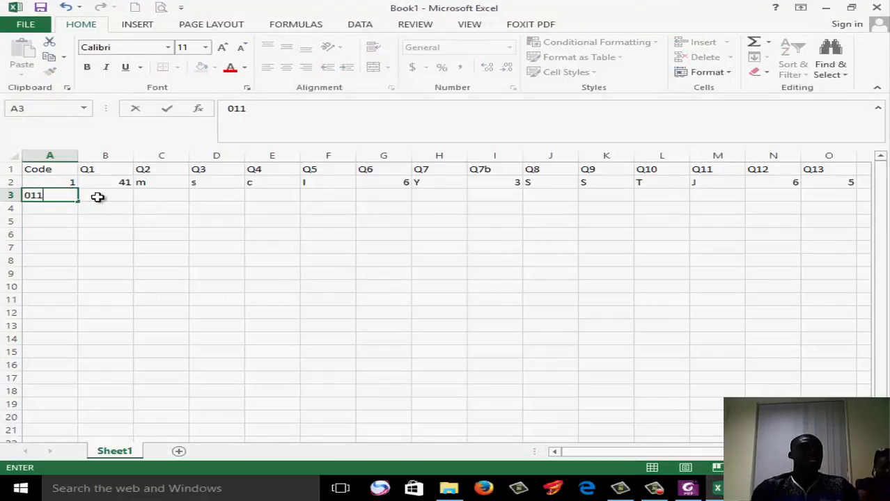
pyautogui.click(98, 197)
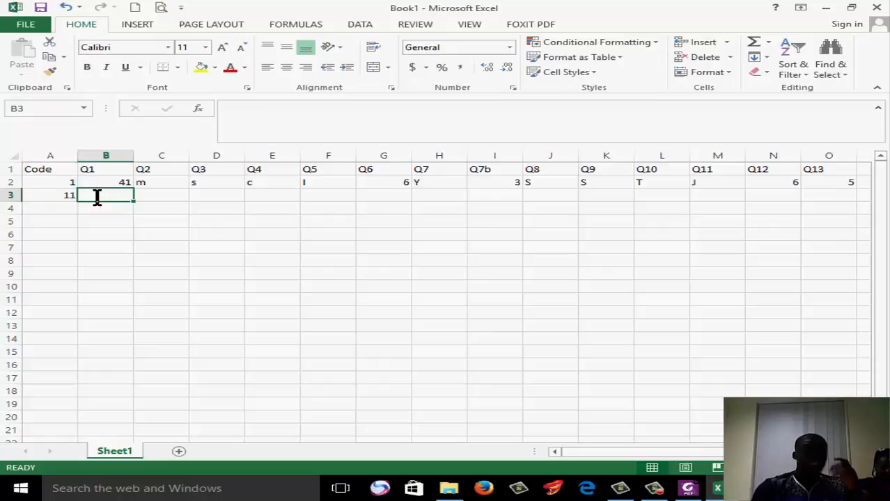
pyautogui.write('52')
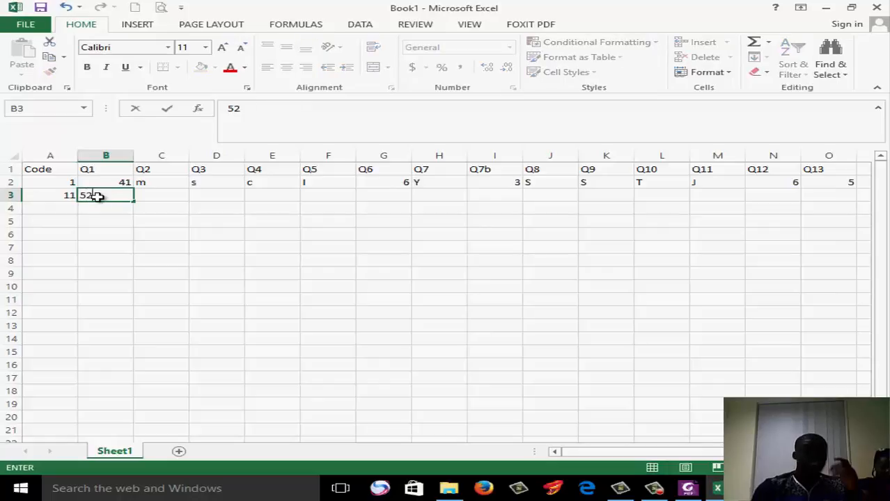
pyautogui.click(163, 198)
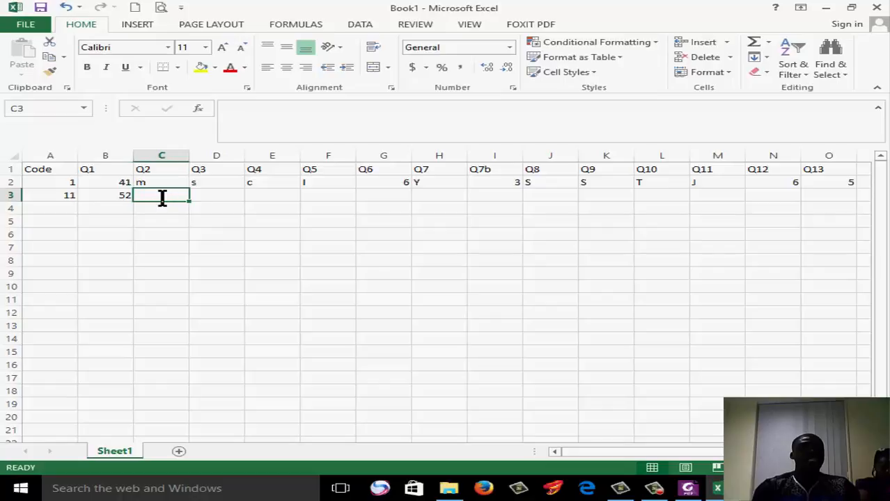
pyautogui.write('s')
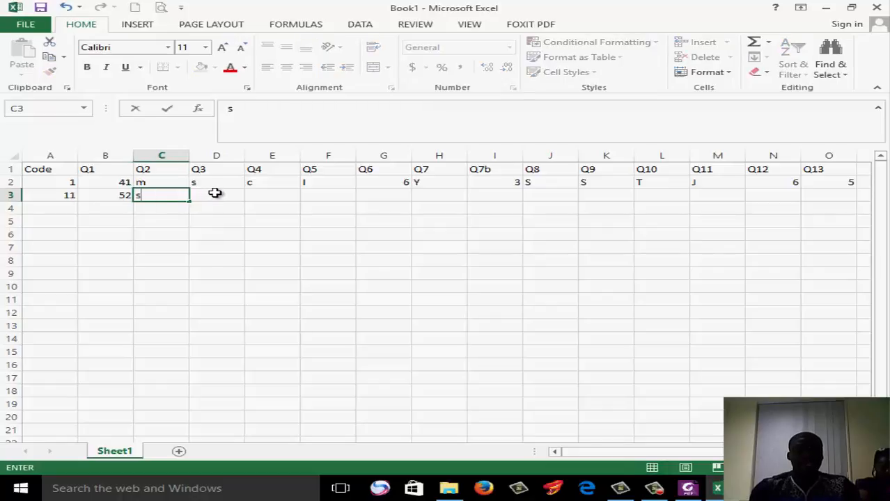
# Check the educational status options in the Foxit PhantomPDF questionnaire and enter B under Q3 in cell D3 of the Excel sheet
pyautogui.click(217, 193)
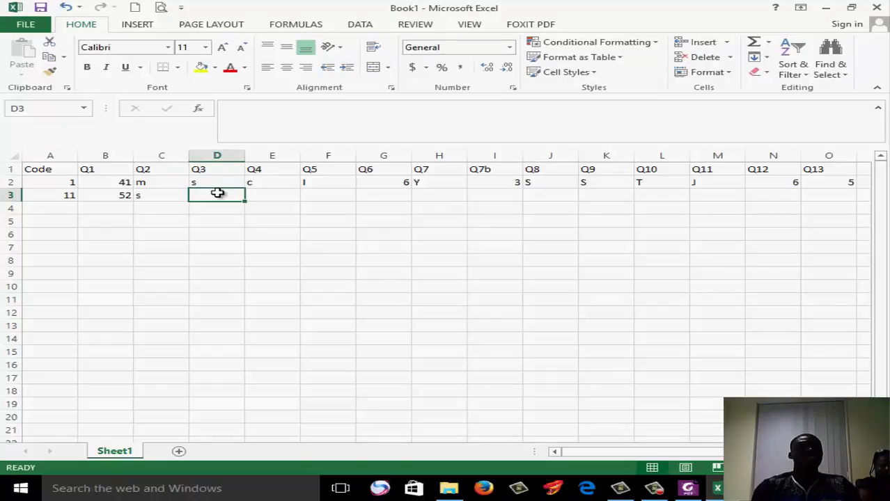
pyautogui.click(687, 488)
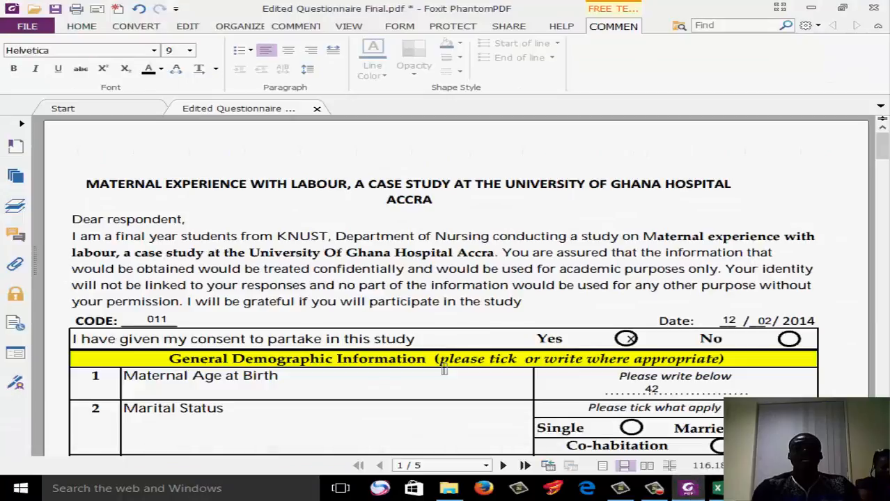
pyautogui.scroll(-5, 445, 286)
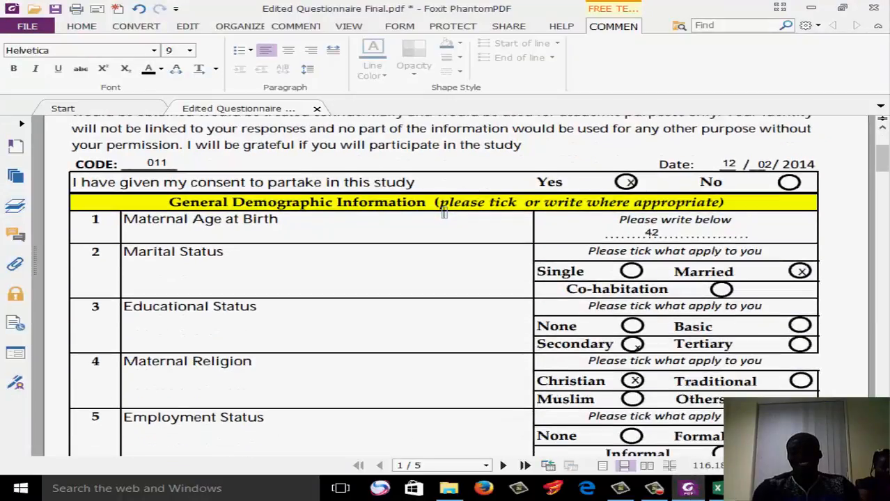
pyautogui.moveTo(444, 214); pyautogui.dragTo(444, 154)
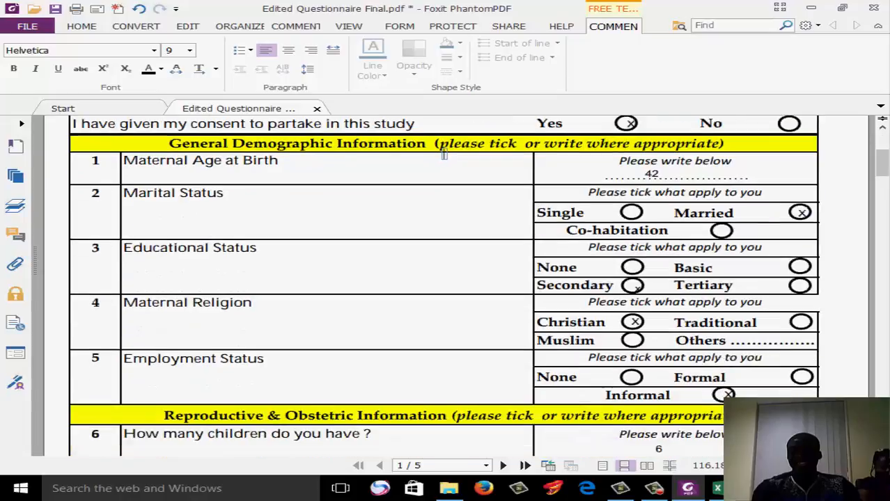
pyautogui.click(709, 489)
pyautogui.write('B')
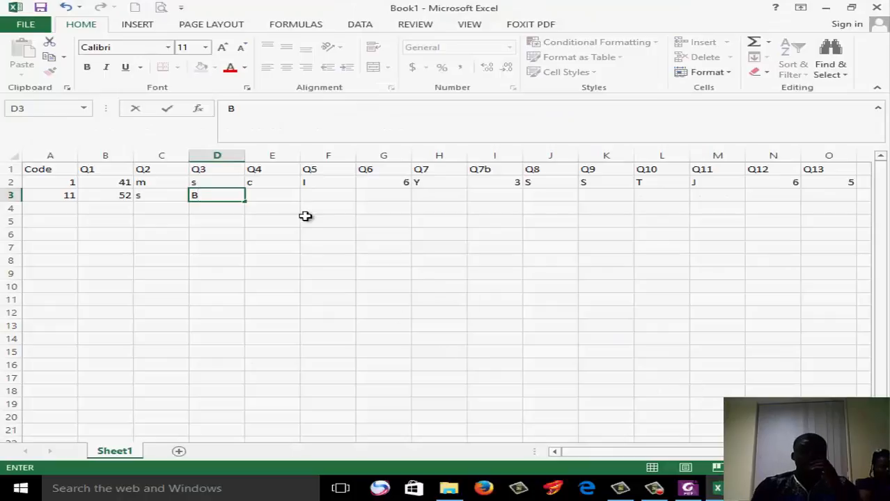
# Fill row 3 with T under Q4, F under Q5, 4 under Q6 and N under Q7
pyautogui.click(282, 192)
pyautogui.write('T')
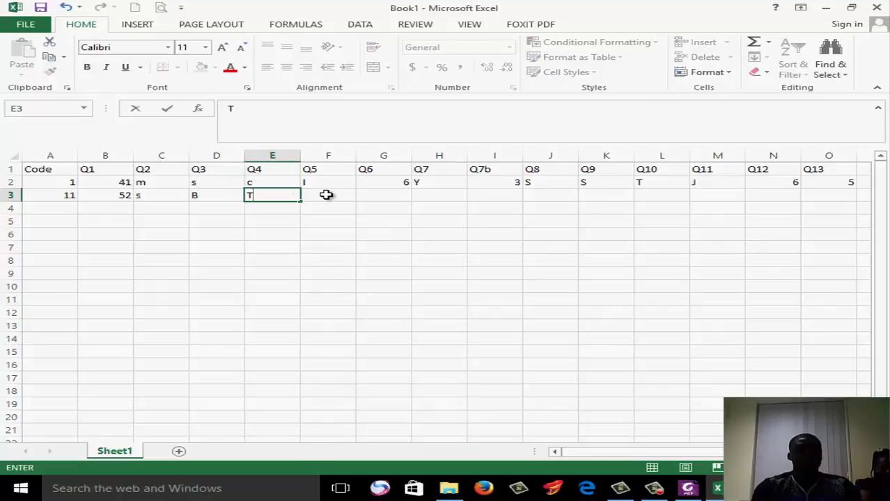
pyautogui.click(326, 195)
pyautogui.write('F')
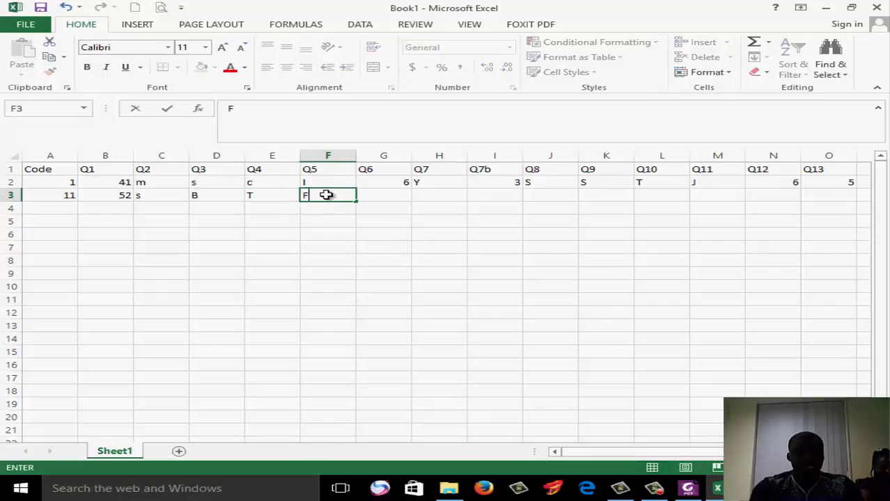
pyautogui.click(394, 197)
pyautogui.write('4')
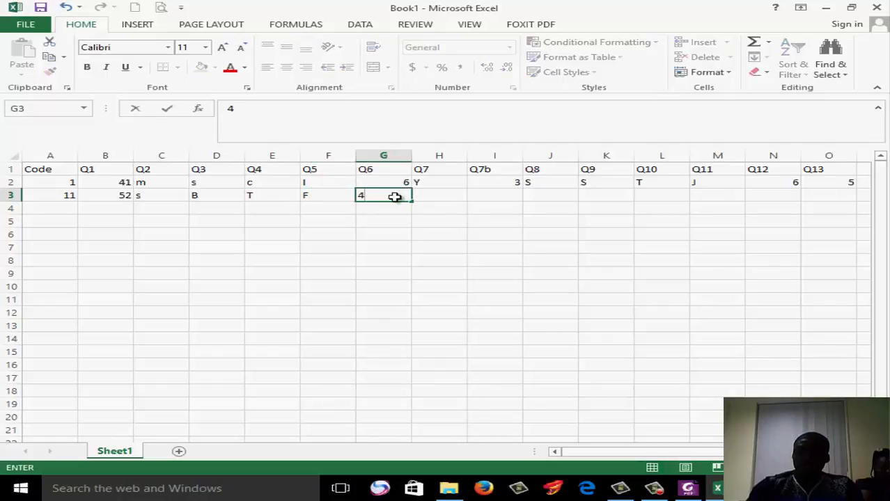
pyautogui.click(440, 195)
pyautogui.write('N')
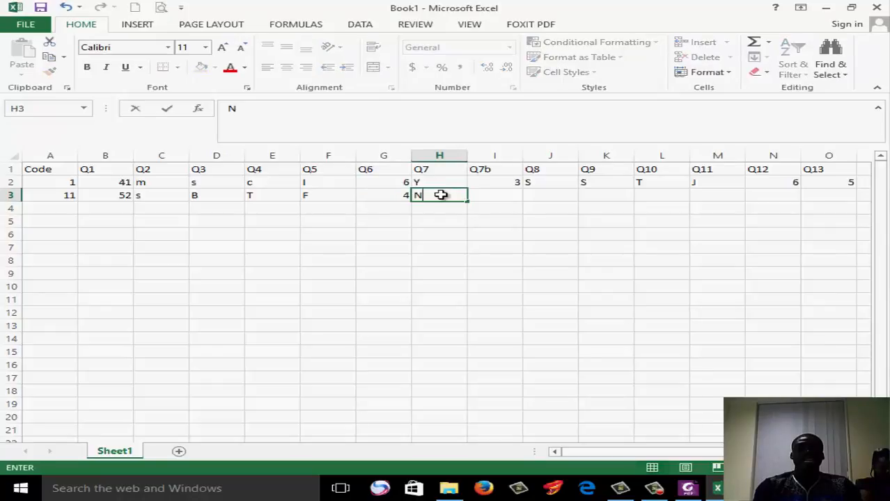
# Leave Q7b blank in row 3, check the mode of delivery options in the Foxit PhantomPDF questionnaire, and enter CS under Q8 in Excel
pyautogui.click(499, 197)
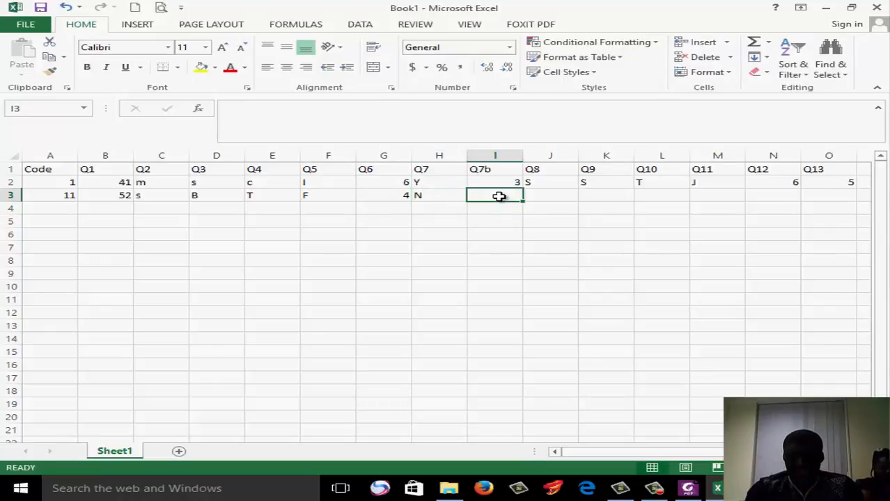
pyautogui.click(550, 202)
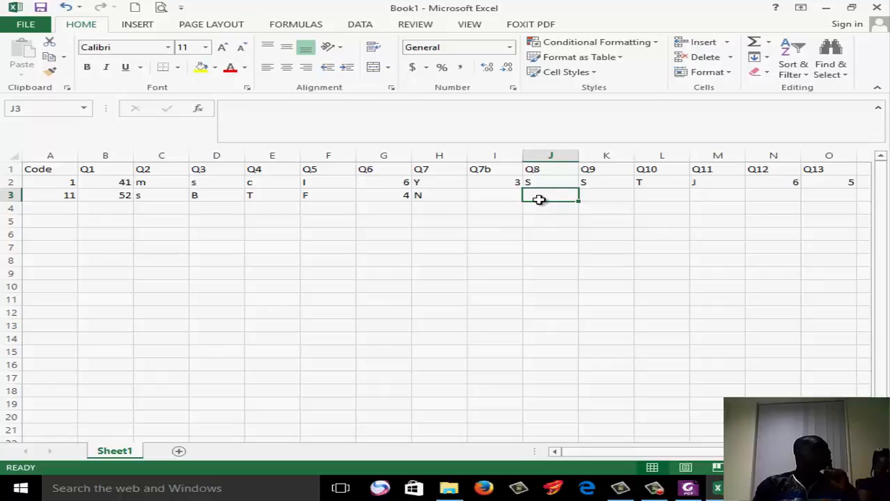
pyautogui.click(504, 194)
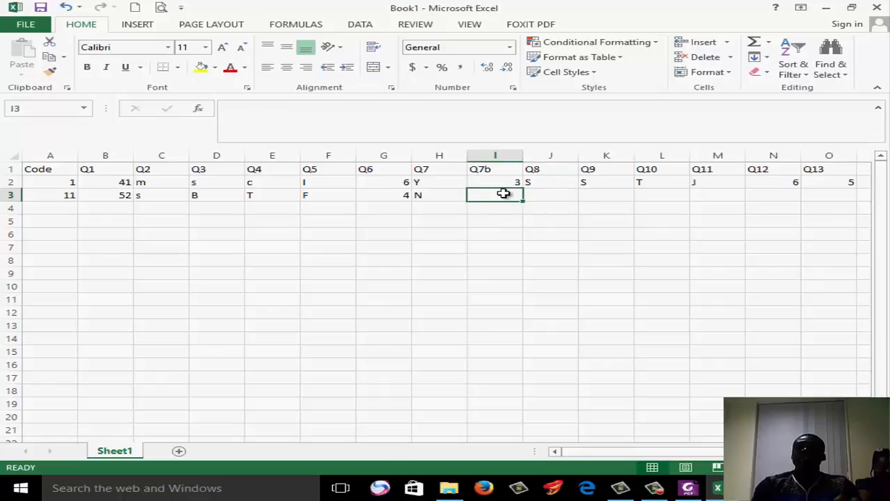
pyautogui.click(553, 195)
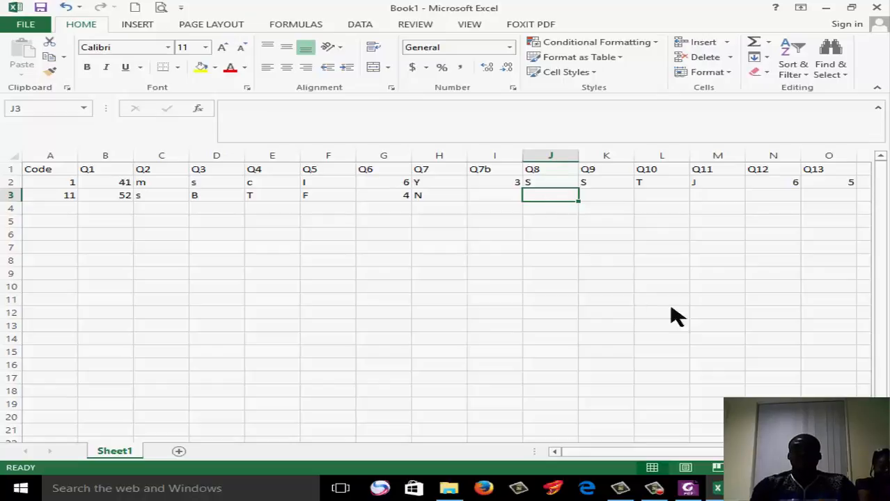
pyautogui.click(698, 490)
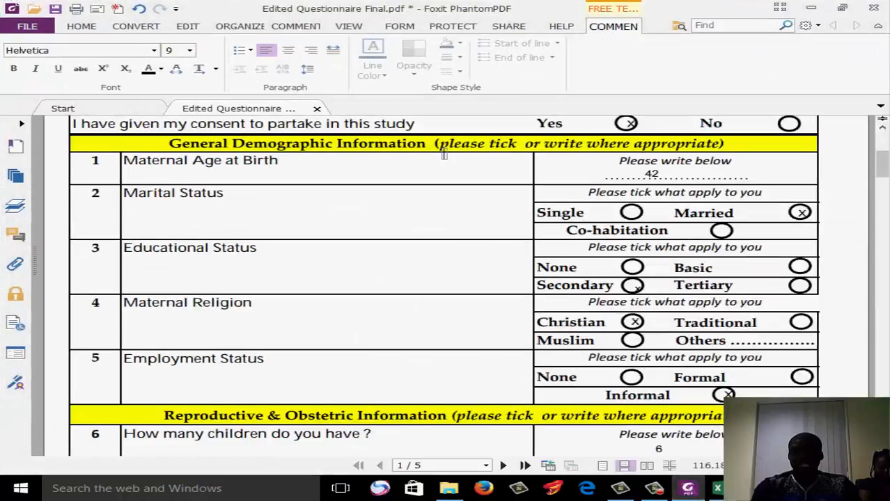
pyautogui.scroll(-5, 444, 154)
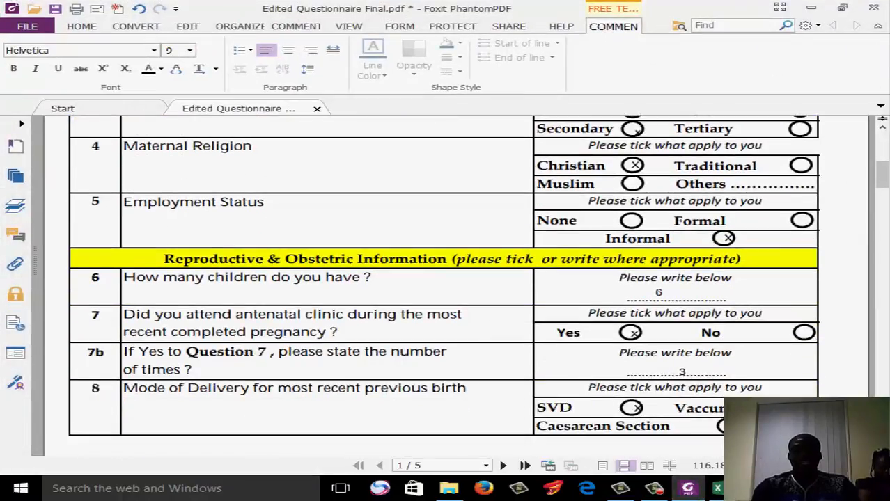
pyautogui.scroll(-3, 443, 276)
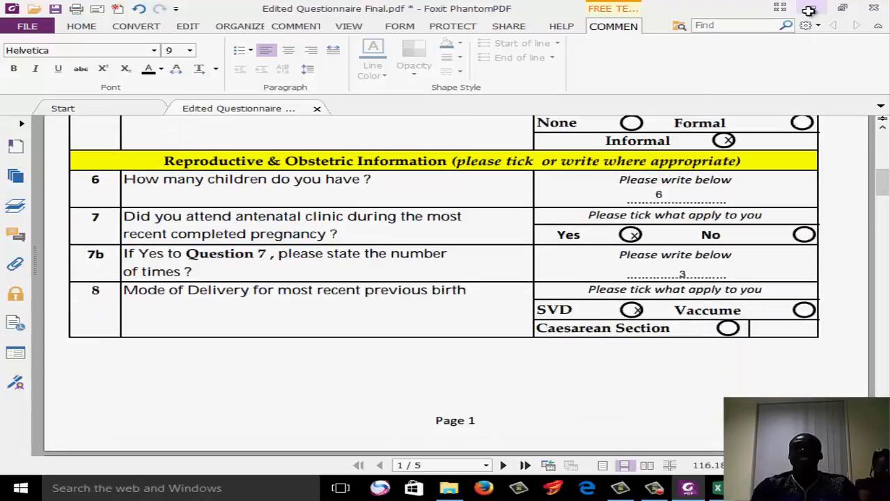
pyautogui.click(808, 10)
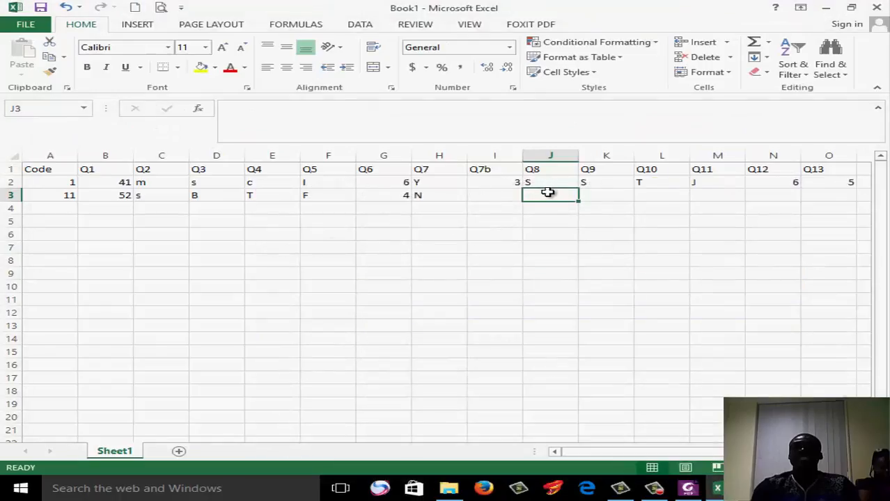
pyautogui.write('CS')
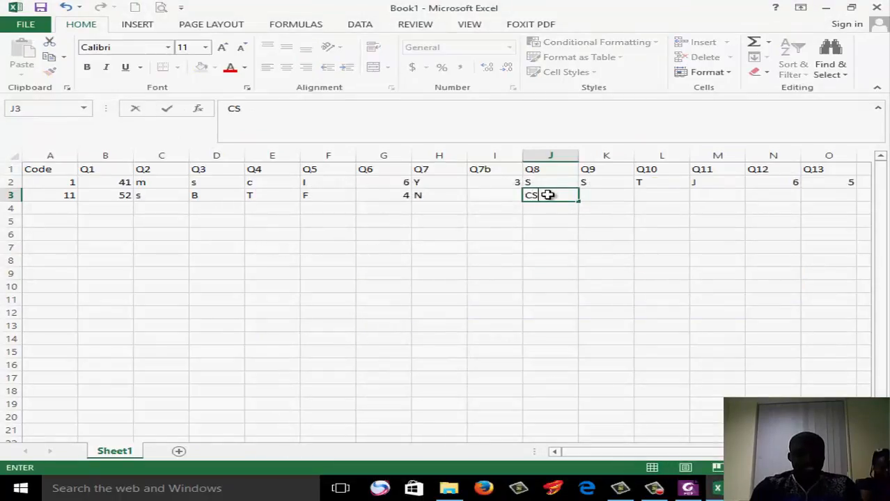
pyautogui.press('Tab')
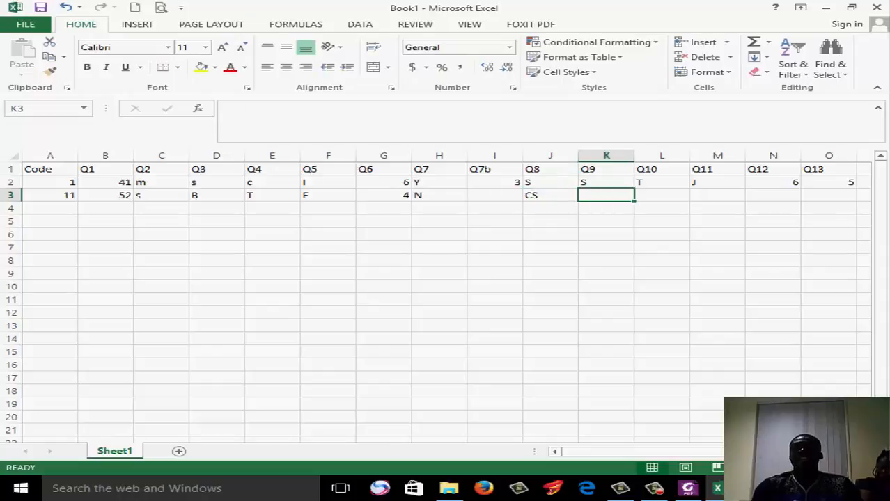
# Check questions 9 and 10 in the Foxit PhantomPDF questionnaire and enter T under Q9 and PT under Q10 in row 3 of the Excel sheet
pyautogui.click(688, 489)
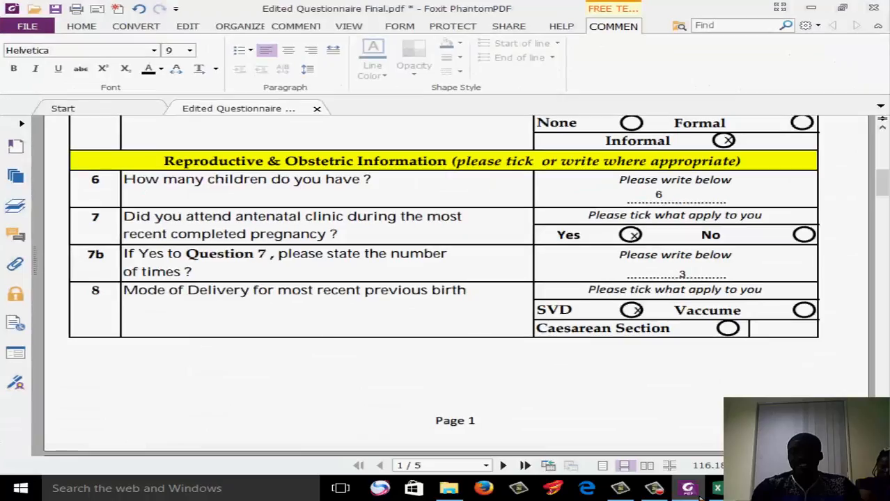
pyautogui.scroll(-8, 452, 292)
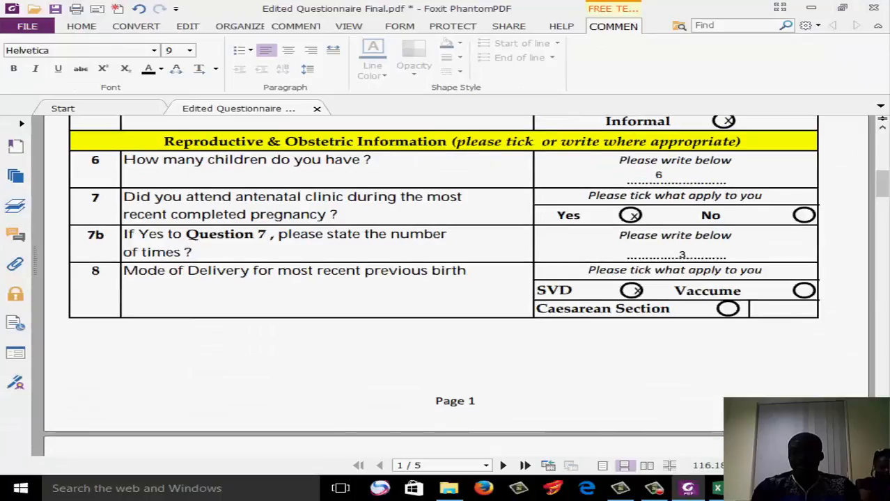
pyautogui.scroll(-1, 452, 300)
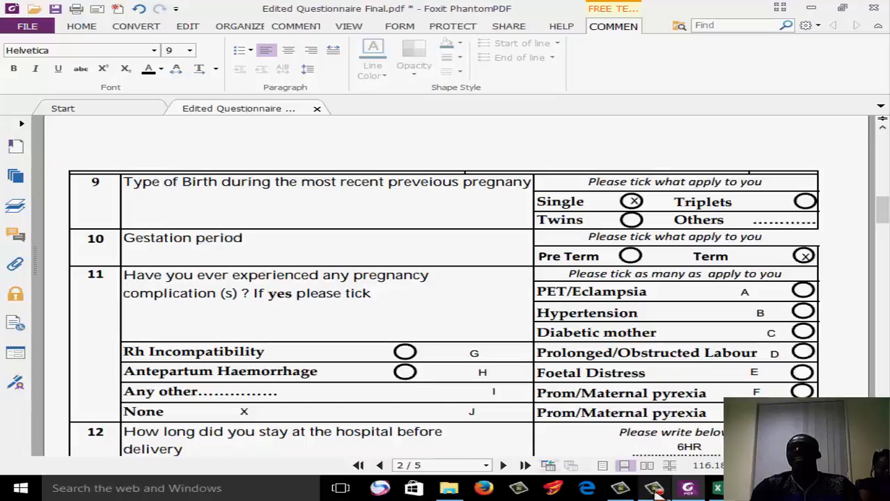
pyautogui.click(688, 489)
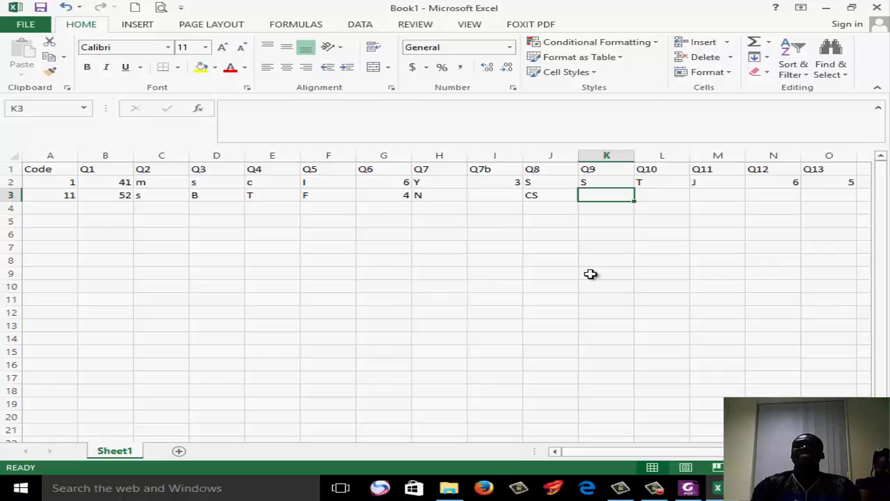
pyautogui.write('T')
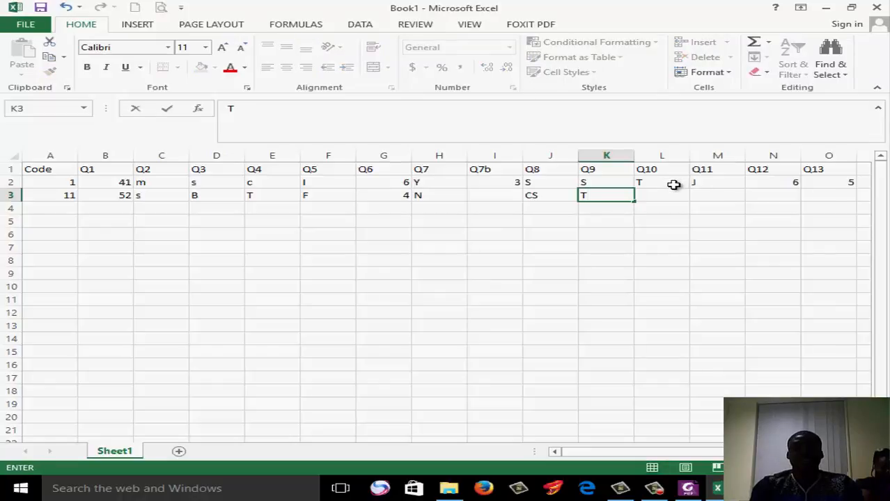
pyautogui.click(667, 193)
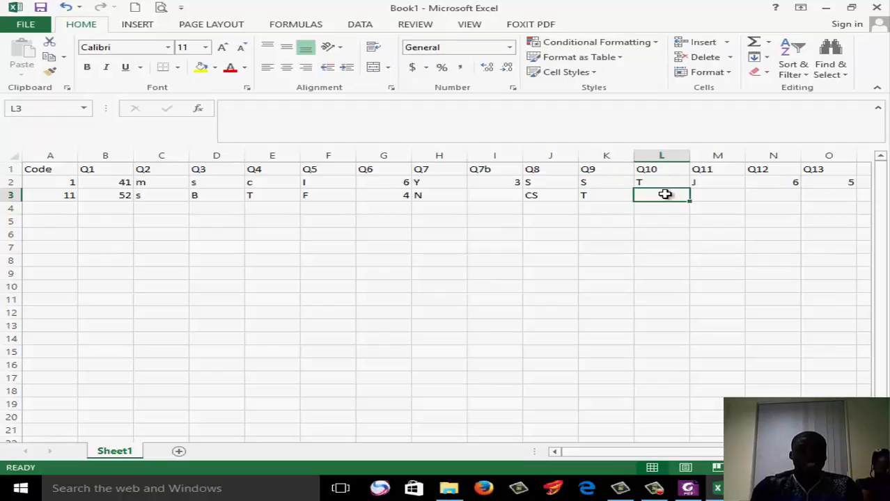
pyautogui.write('PT')
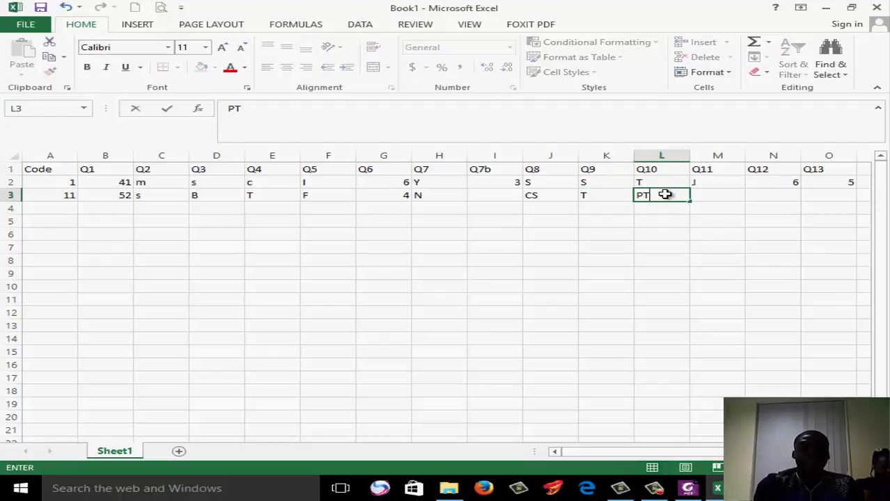
# Change the Q9 answer in cell K3 to TT
pyautogui.click(597, 198)
pyautogui.doubleClick(597, 198)
pyautogui.write('T')
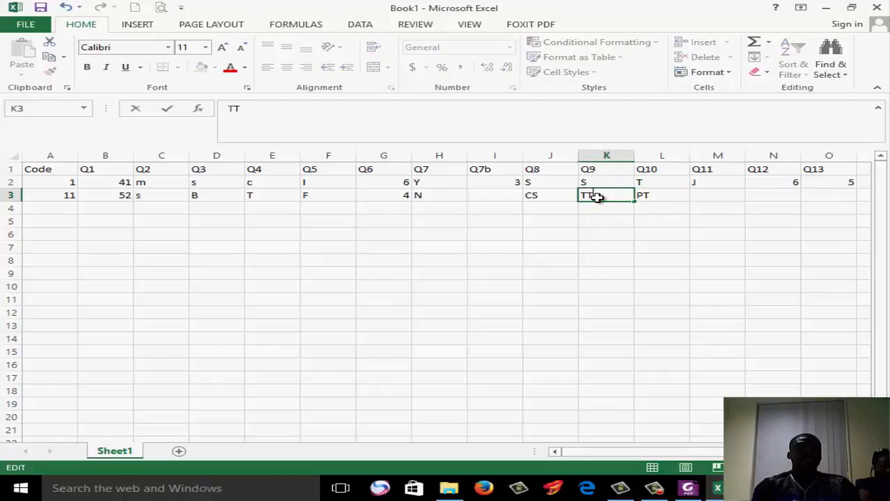
# Complete row 3 with G under Q11, 4 under Q12 and 20 under Q13, and select cell A4
pyautogui.click(705, 198)
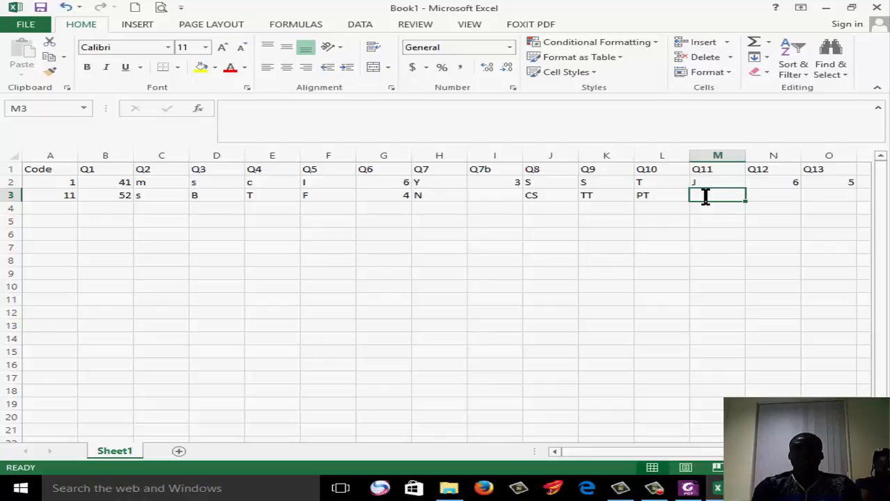
pyautogui.write('G')
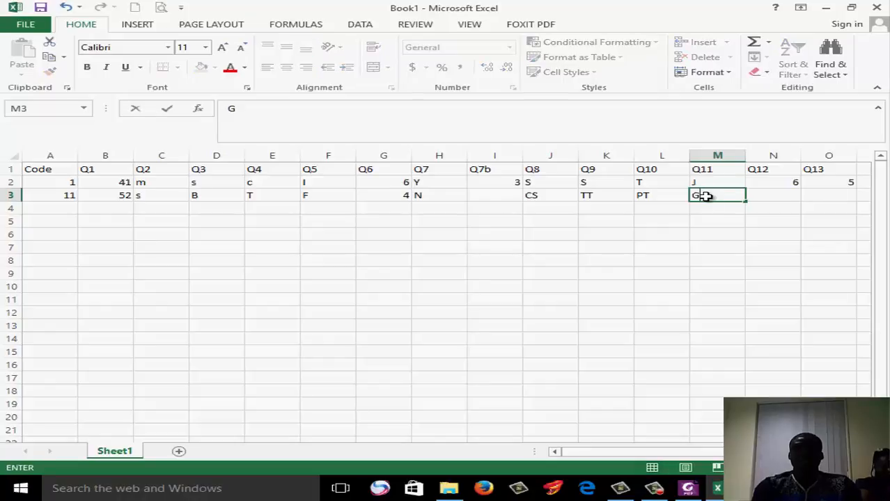
pyautogui.click(789, 197)
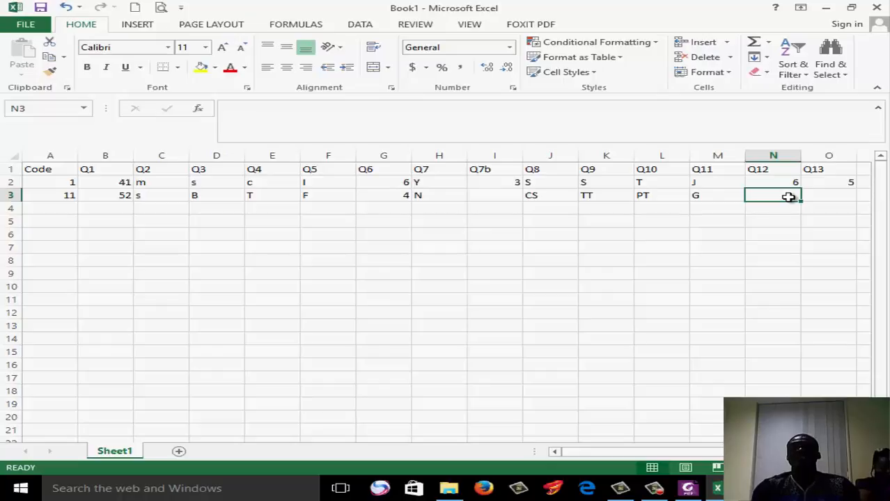
pyautogui.write('4')
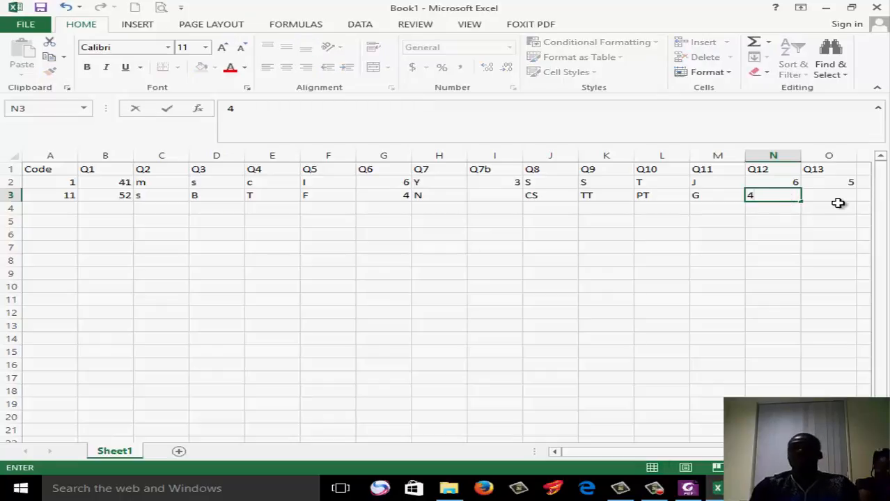
pyautogui.click(835, 196)
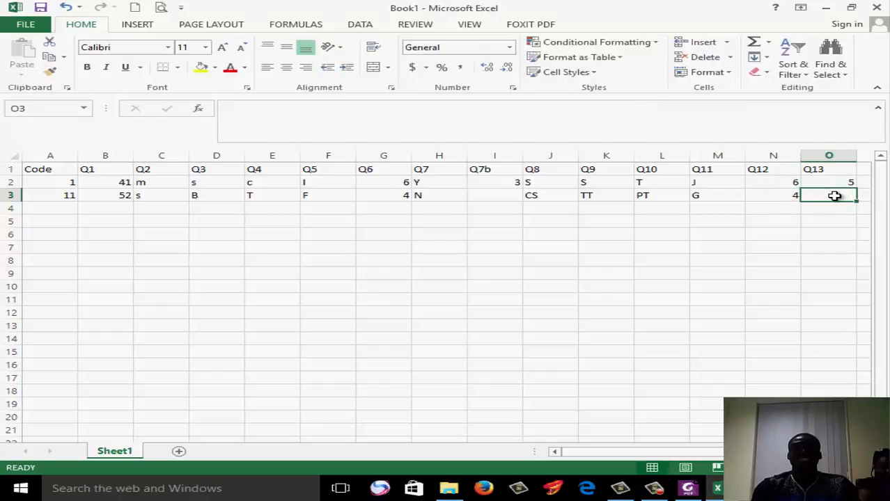
pyautogui.write('20')
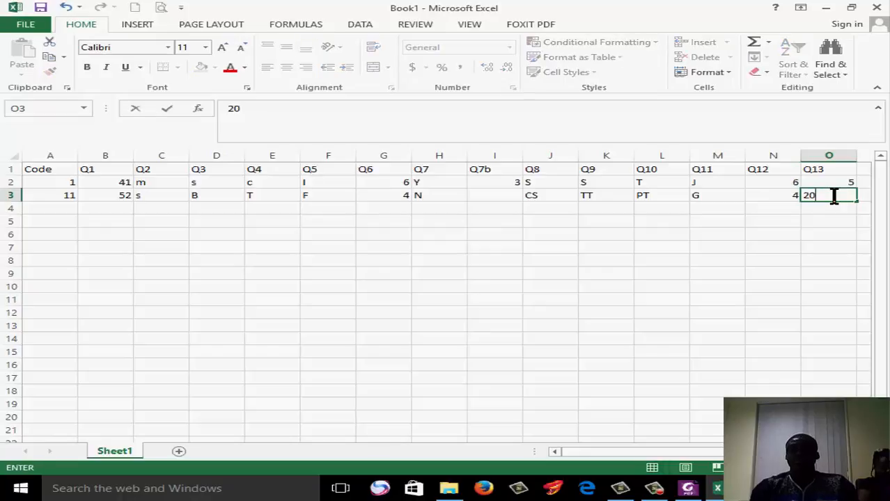
pyautogui.click(769, 233)
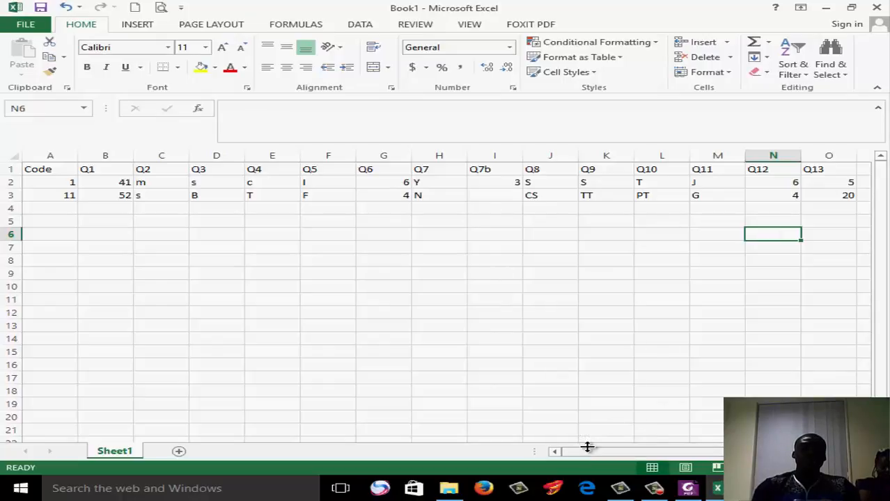
pyautogui.click(41, 208)
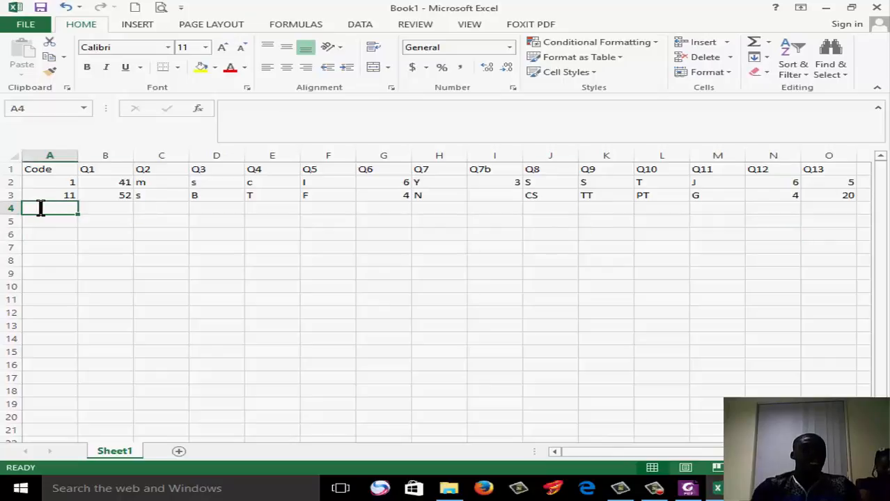
# Enter 12 in cell A4, then copy rows 2 and 3 and paste them starting at row 4
pyautogui.write('12')
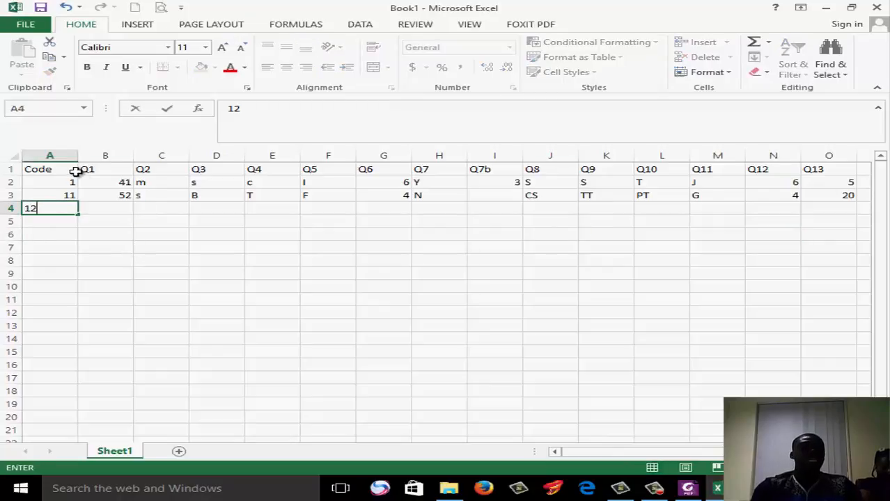
pyautogui.click(23, 182)
pyautogui.moveTo(8, 182); pyautogui.dragTo(216, 206)
pyautogui.hotkey('ctrl', 'c')
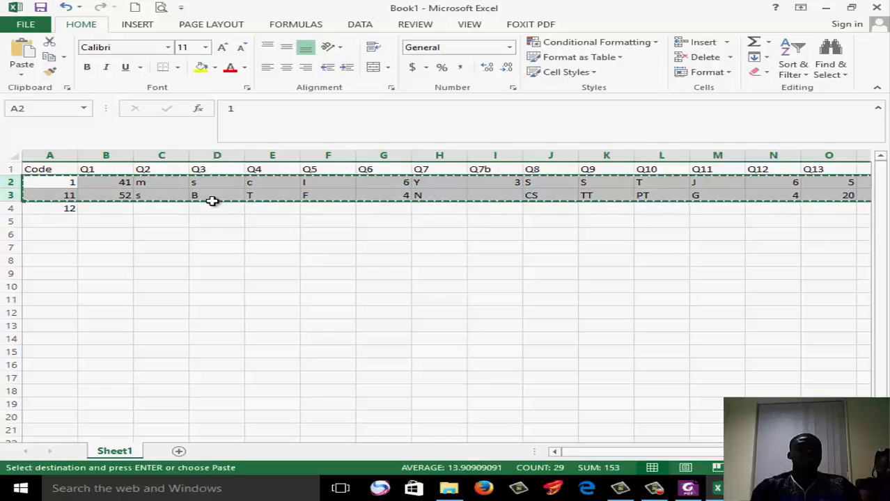
pyautogui.click(68, 209)
pyautogui.hotkey('ctrl', 'v')
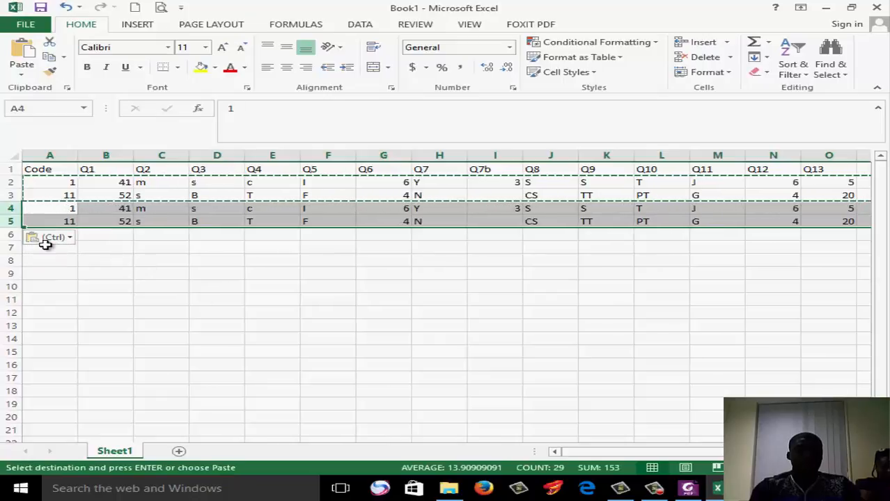
# Paste the copied pair of respondent rows again at A7, at A6 and at A9
pyautogui.click(162, 249)
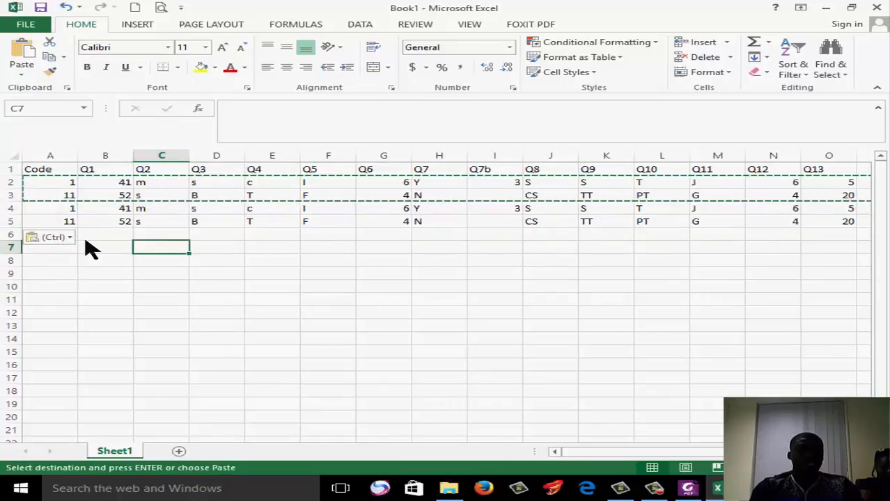
pyautogui.click(36, 249)
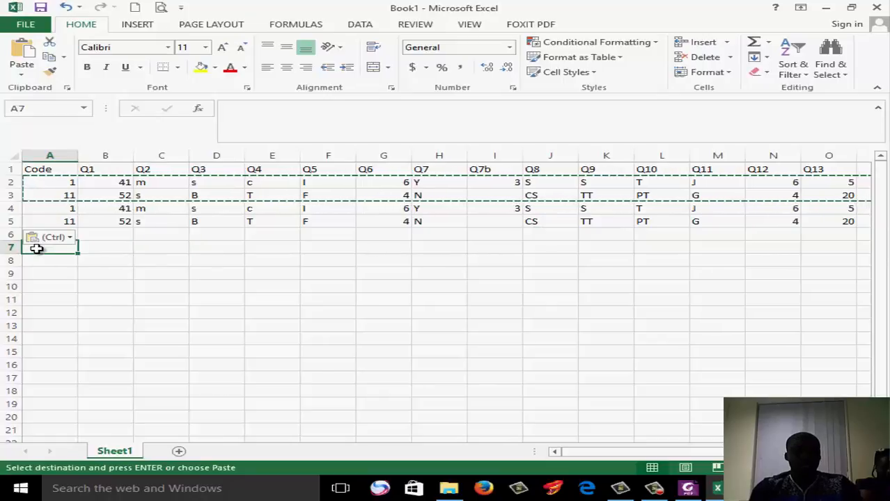
pyautogui.hotkey('ctrl', 'v')
pyautogui.click(49, 235)
pyautogui.hotkey('ctrl', 'v')
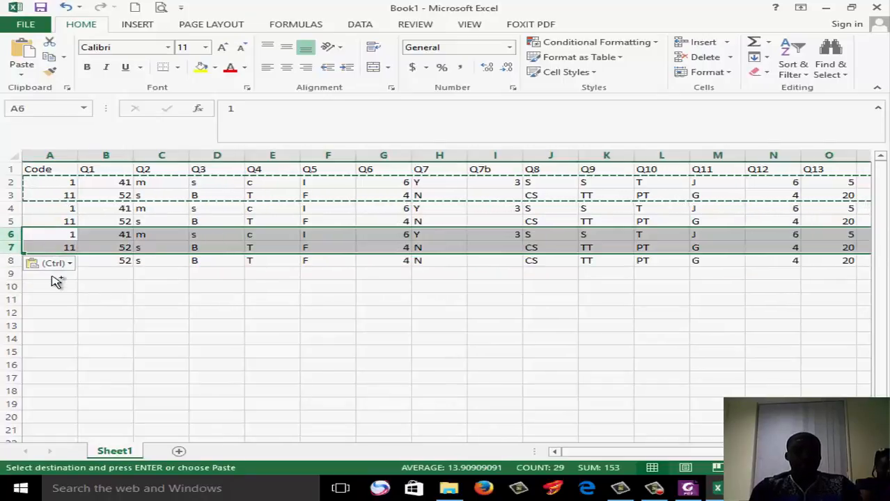
pyautogui.click(51, 278)
pyautogui.hotkey('ctrl', 'v')
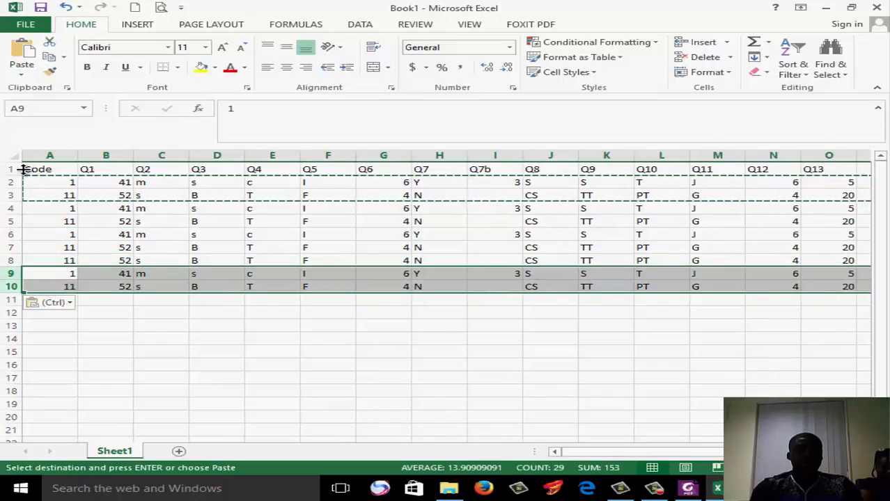
# Copy rows 2 to 10 and paste them starting at row 11
pyautogui.moveTo(18, 182); pyautogui.dragTo(71, 288)
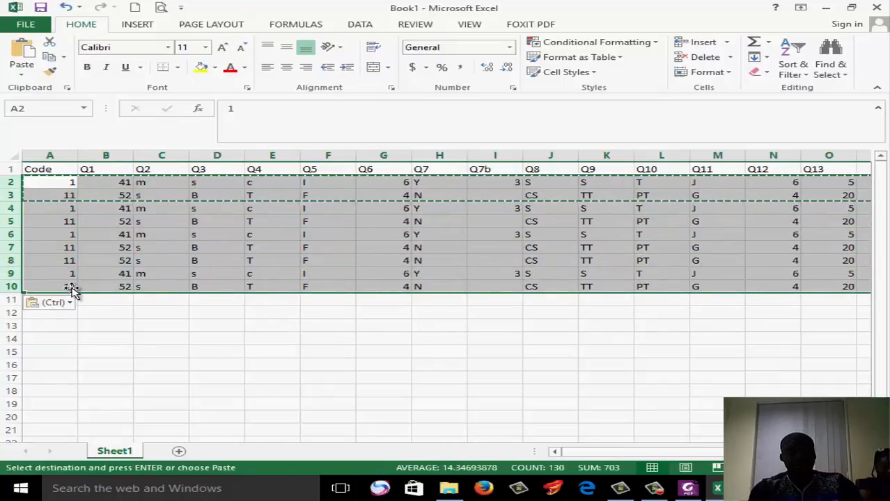
pyautogui.hotkey('ctrl', 'c')
pyautogui.click(62, 299)
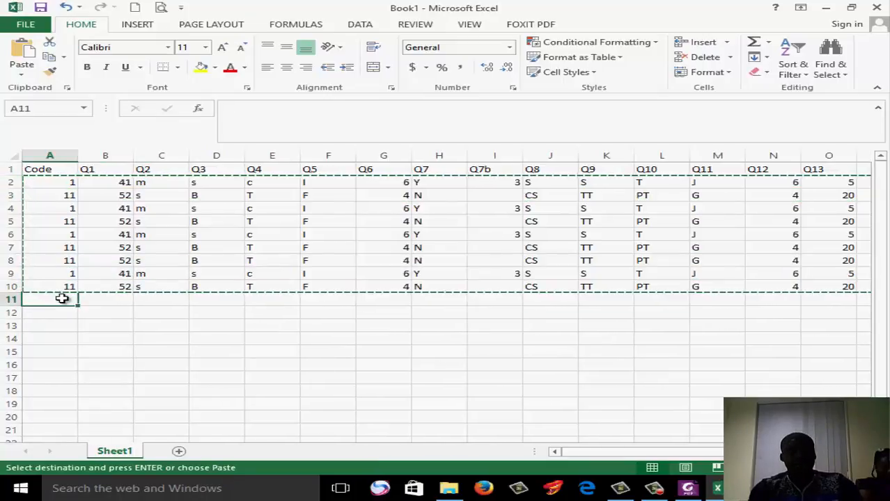
pyautogui.hotkey('ctrl', 'v')
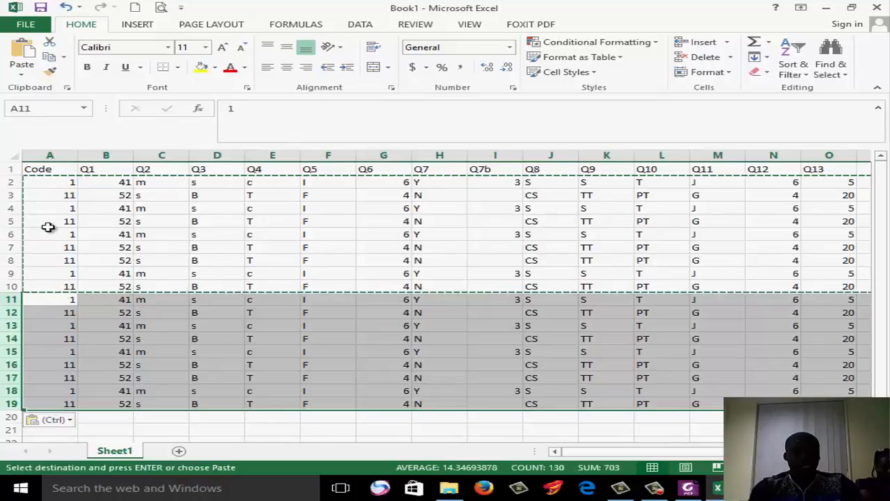
# Number the Code column as a fill series from 1 to 18 in cells A2 to A19
pyautogui.click(70, 181)
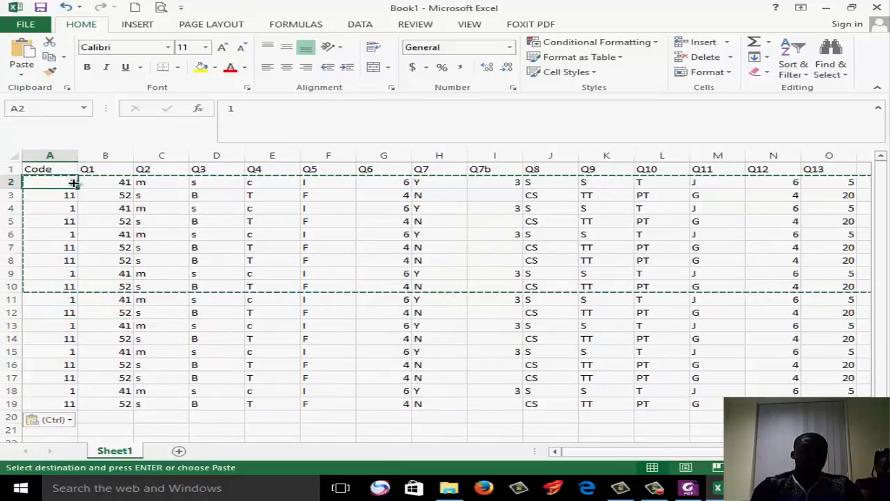
pyautogui.moveTo(78, 187); pyautogui.dragTo(68, 417)
pyautogui.click(87, 418)
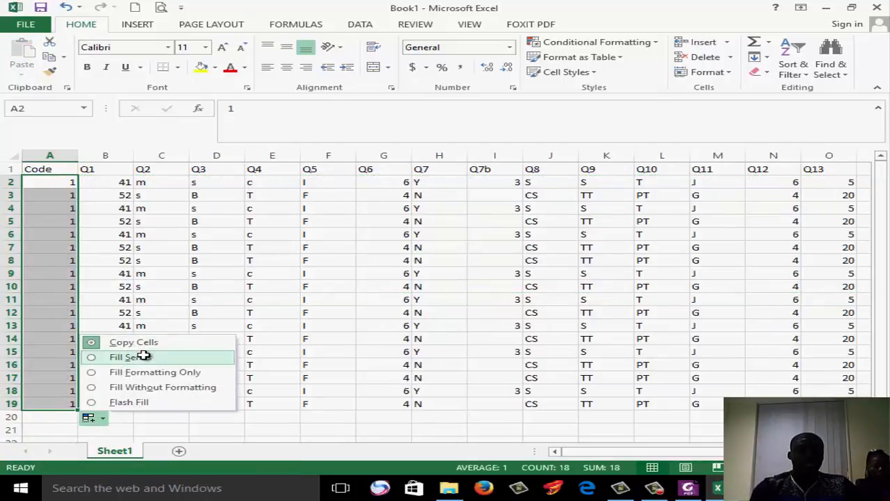
pyautogui.click(143, 357)
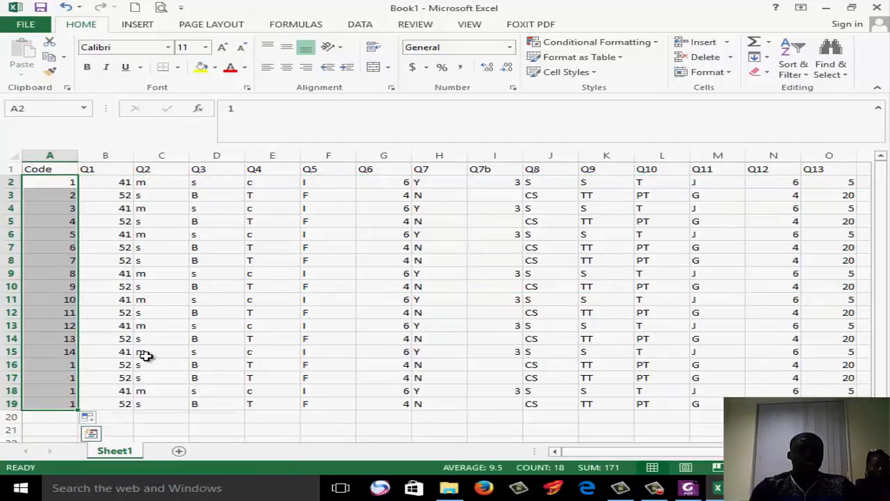
pyautogui.click(501, 426)
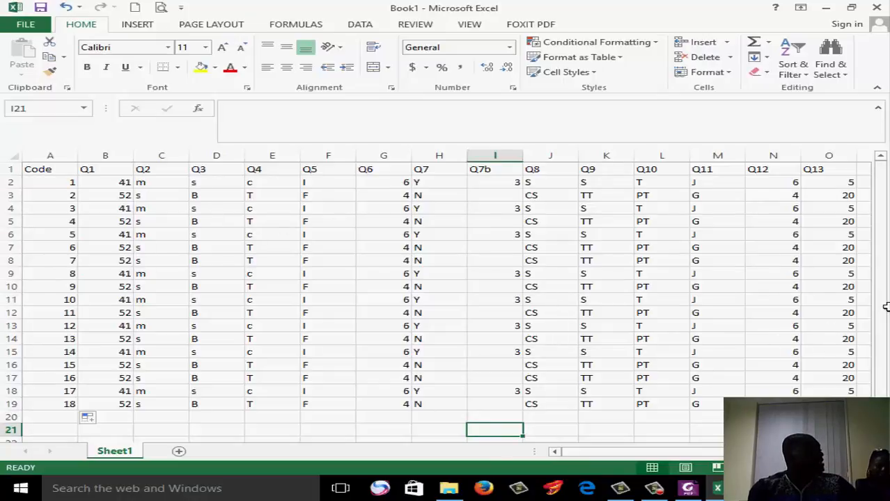
# Highlight the Q1, Q2, Q3 and Q4 columns one after another to review their coded answers
pyautogui.click(687, 276)
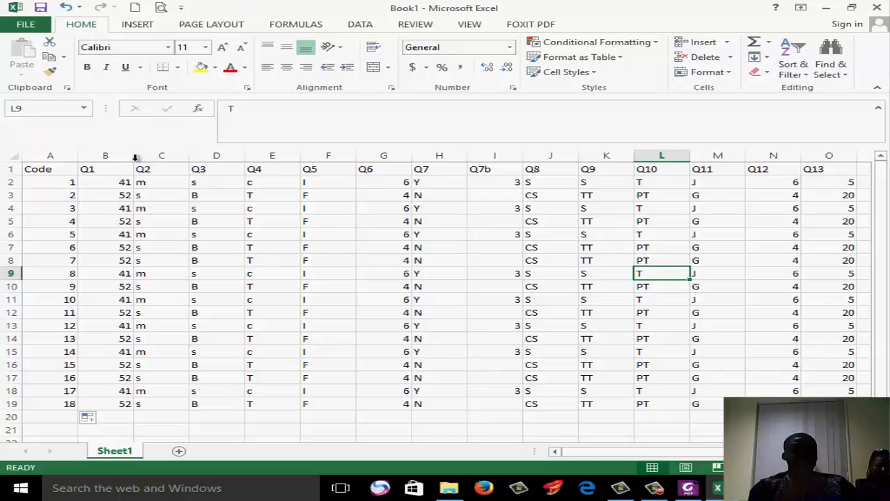
pyautogui.click(106, 155)
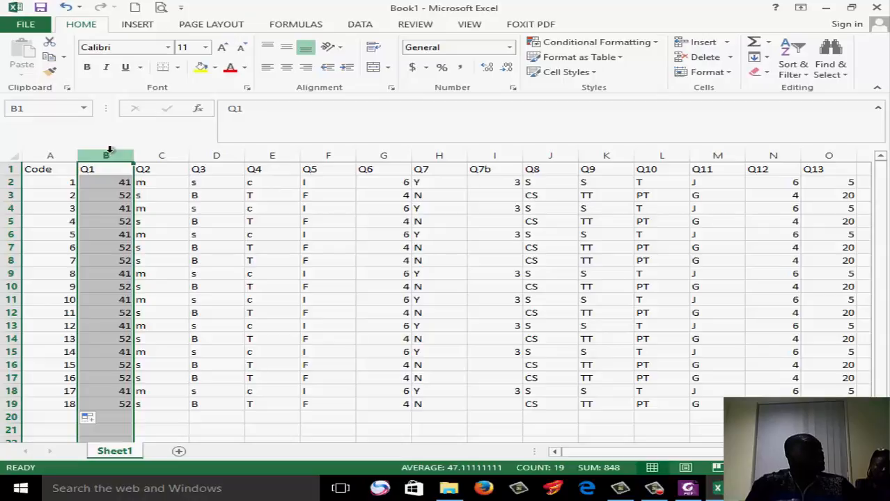
pyautogui.click(169, 154)
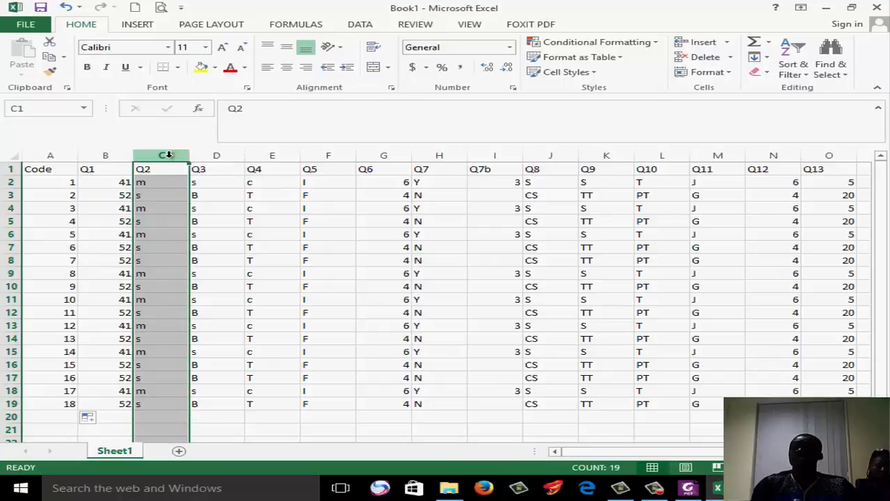
pyautogui.click(215, 155)
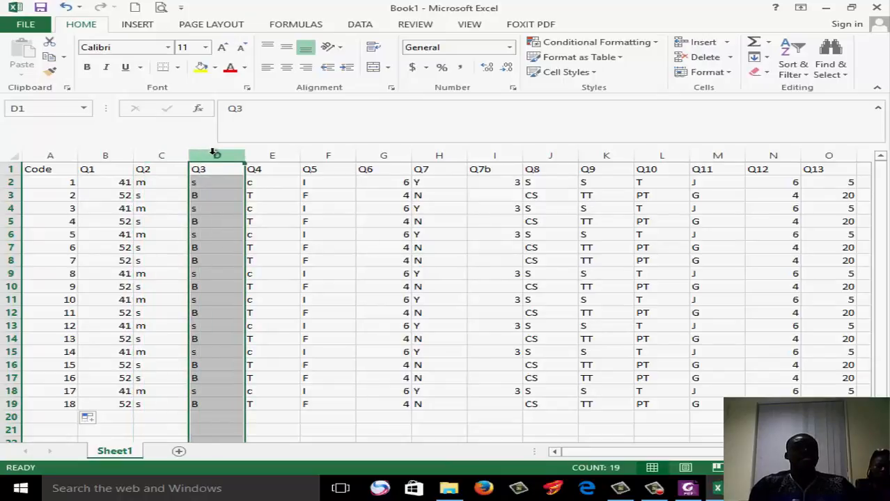
pyautogui.click(268, 153)
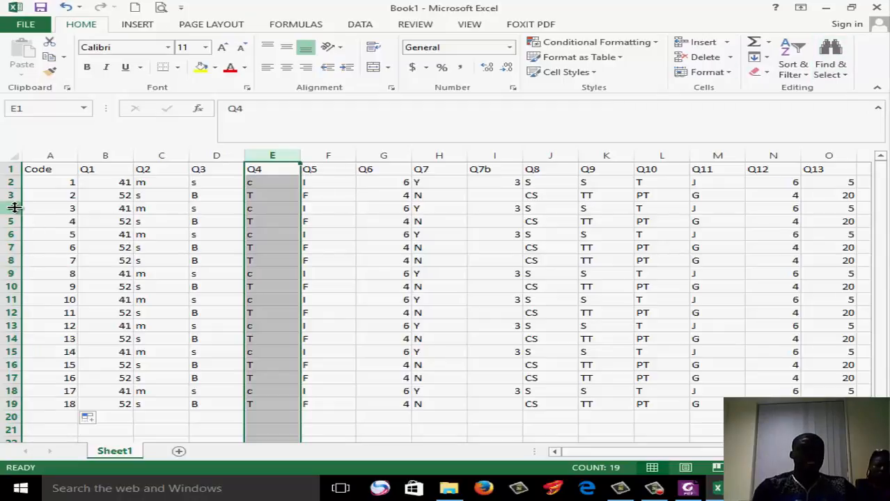
# Undo the accidental height change of row 4, then copy rows 3 to 14 and paste them starting at row 20
pyautogui.moveTo(10, 206); pyautogui.dragTo(453, 314)
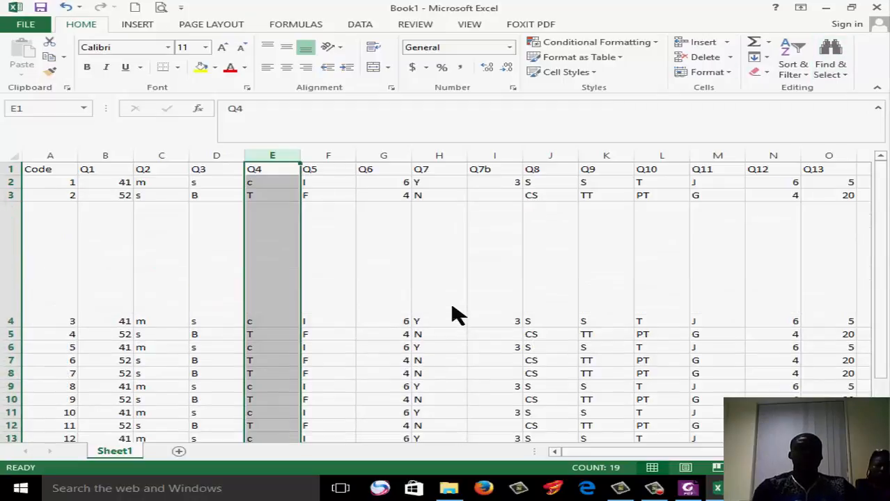
pyautogui.click(66, 6)
pyautogui.moveTo(13, 195); pyautogui.dragTo(23, 339)
pyautogui.hotkey('ctrl', 'c')
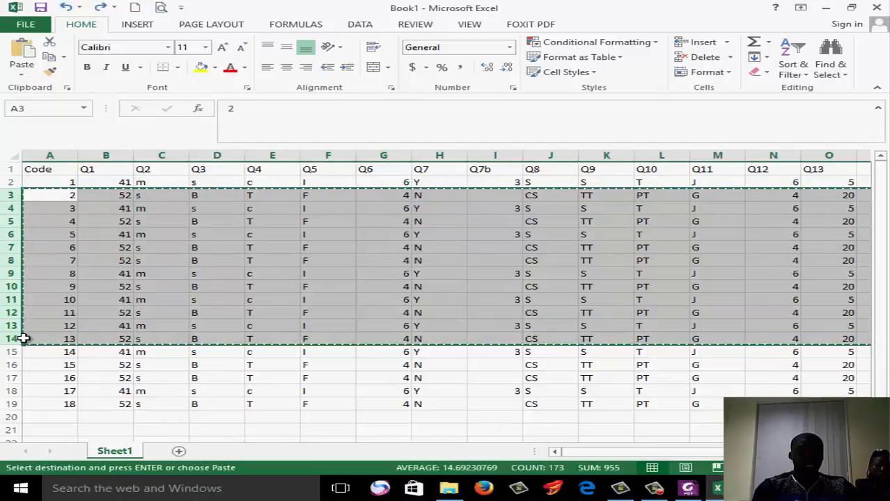
pyautogui.click(56, 416)
pyautogui.hotkey('ctrl', 'v')
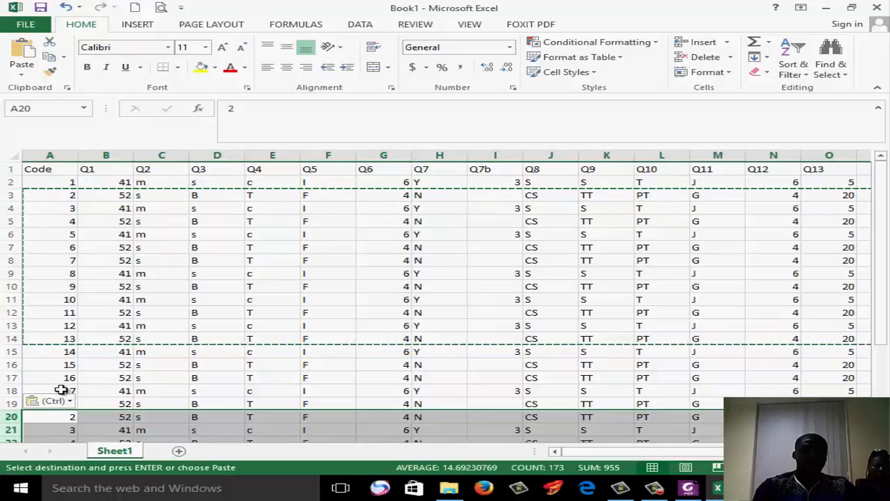
# Continue the Code column as a fill series from 17 to 30 in cells A18 to A31
pyautogui.click(73, 394)
pyautogui.moveTo(78, 397); pyautogui.dragTo(66, 418)
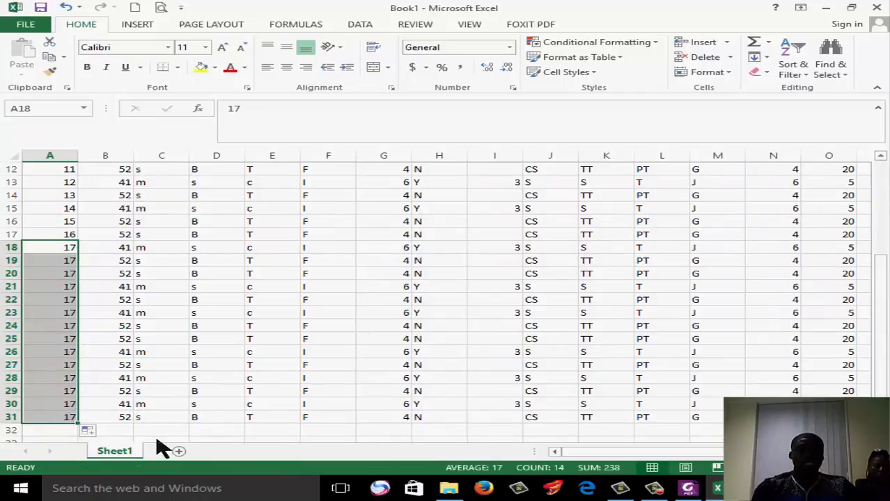
pyautogui.click(90, 434)
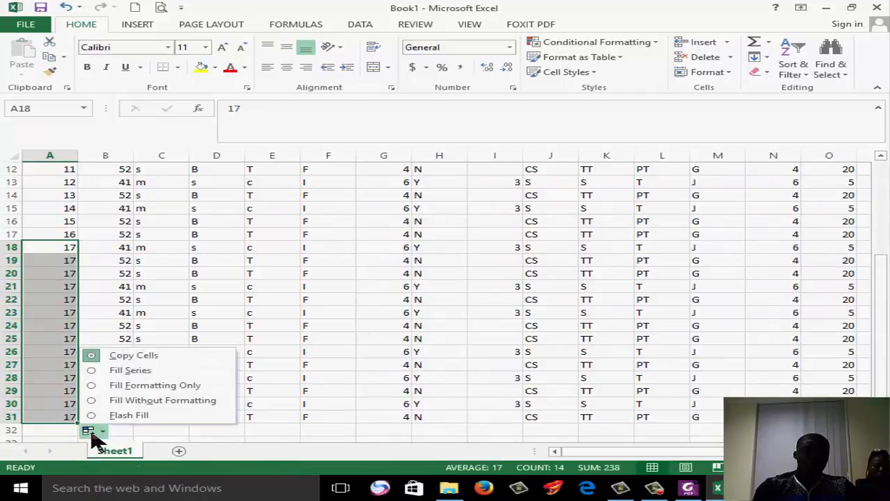
pyautogui.click(131, 371)
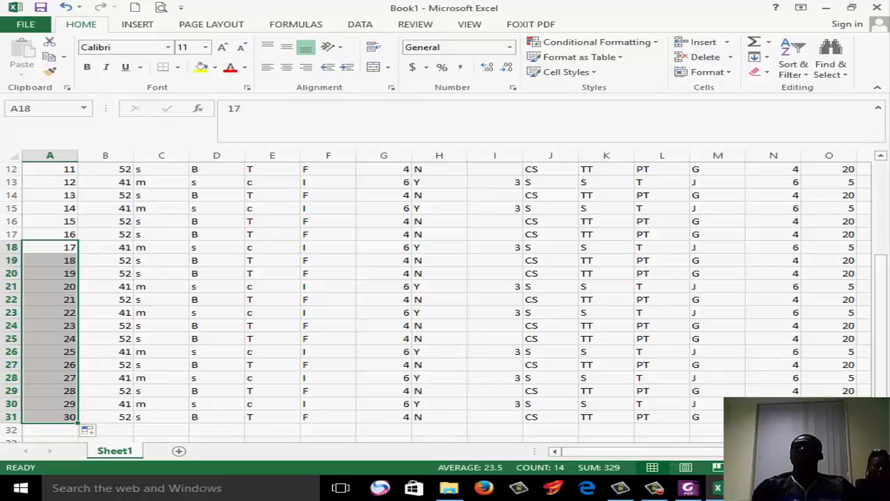
pyautogui.moveTo(885, 297); pyautogui.dragTo(886, 181)
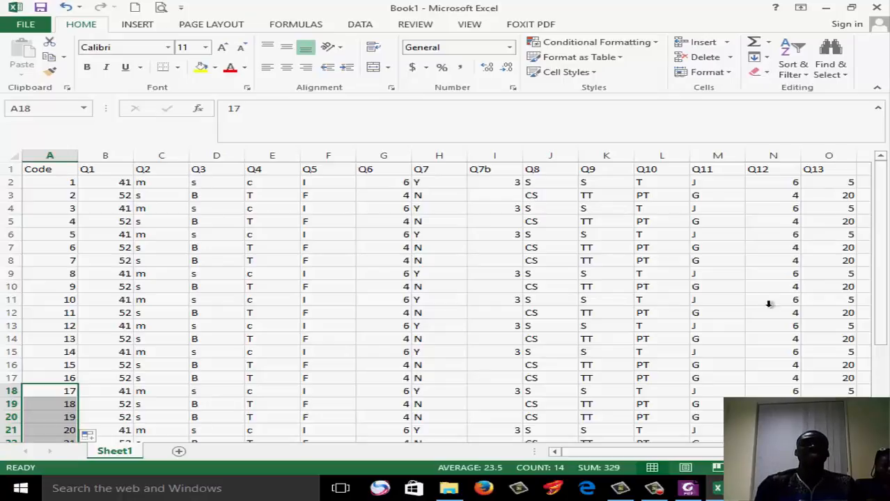
# Replace all occurrences of m with Married in the Q2 column using Find and Replace
pyautogui.click(187, 157)
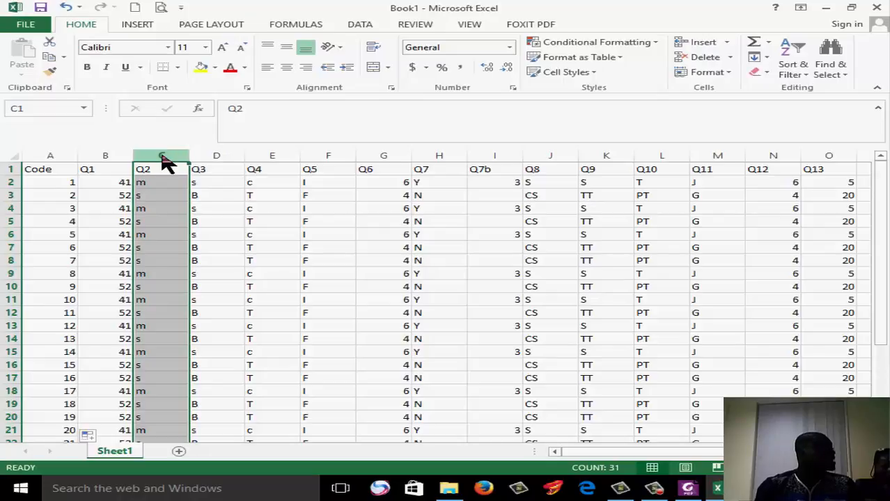
pyautogui.click(834, 64)
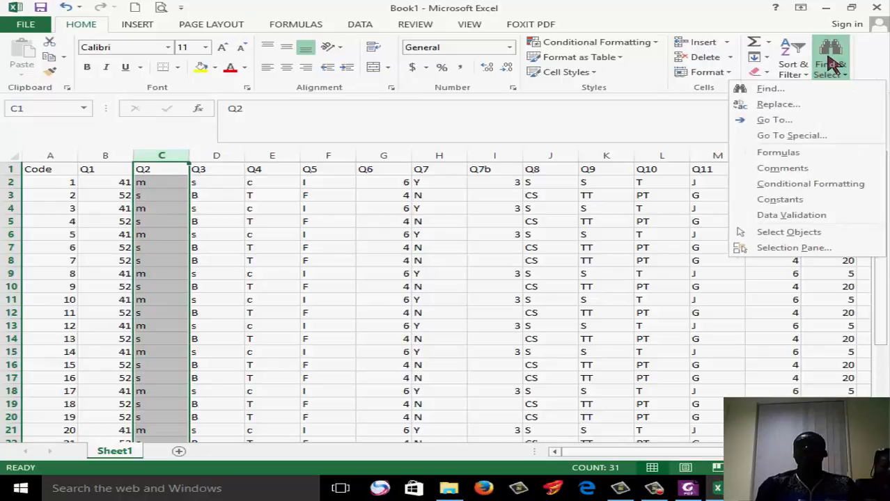
pyautogui.click(799, 106)
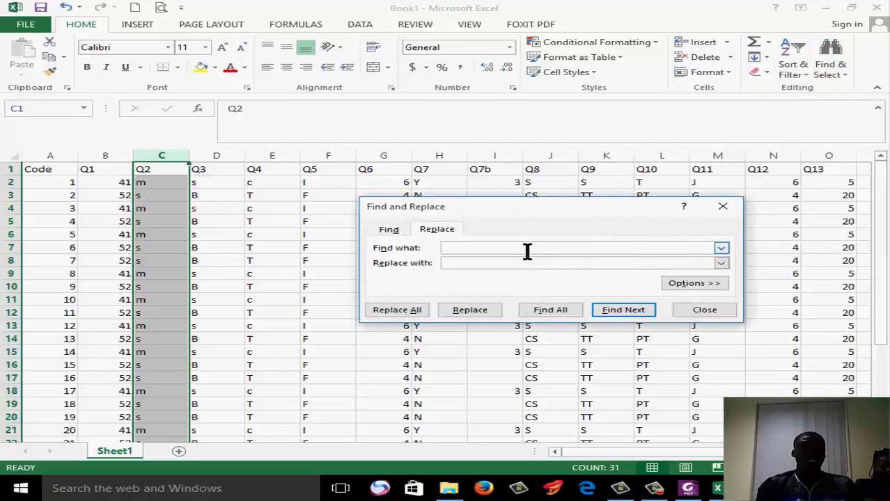
pyautogui.click(524, 263)
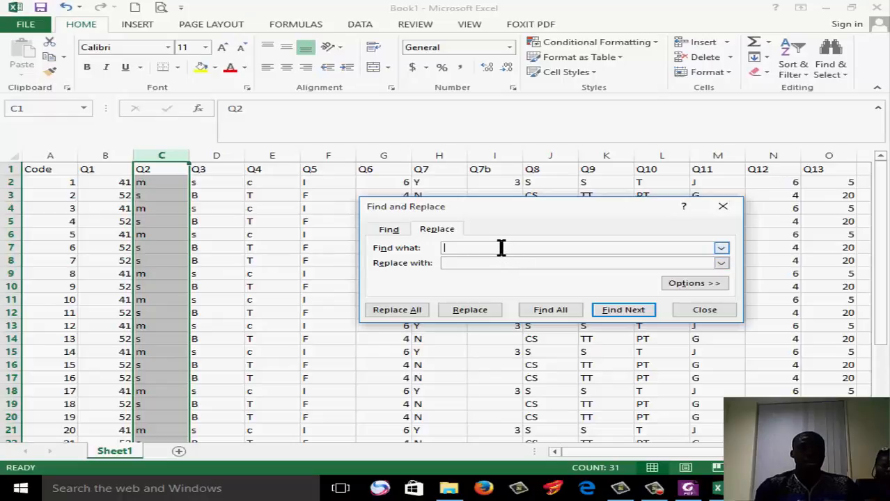
pyautogui.click(501, 248)
pyautogui.write('m')
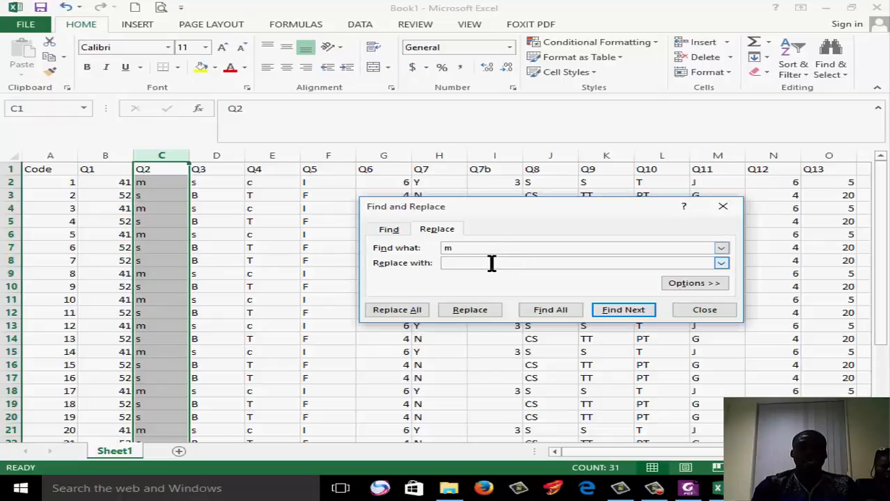
pyautogui.click(491, 264)
pyautogui.write('Married')
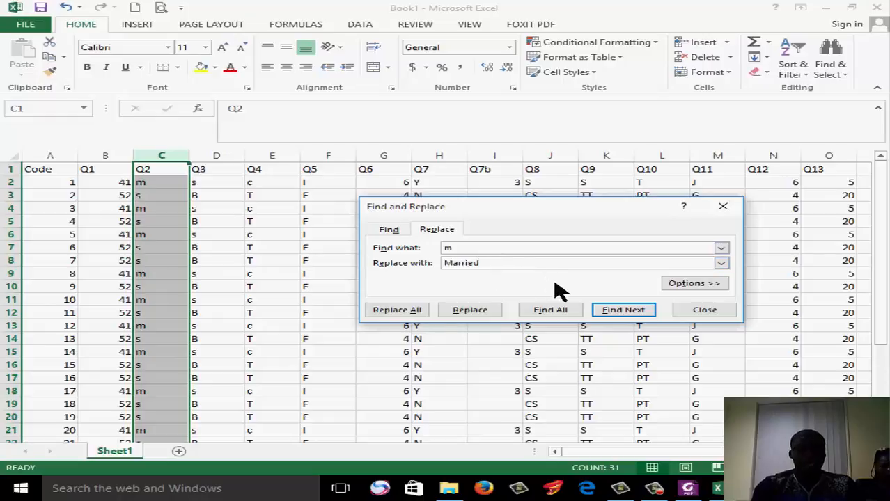
pyautogui.click(420, 313)
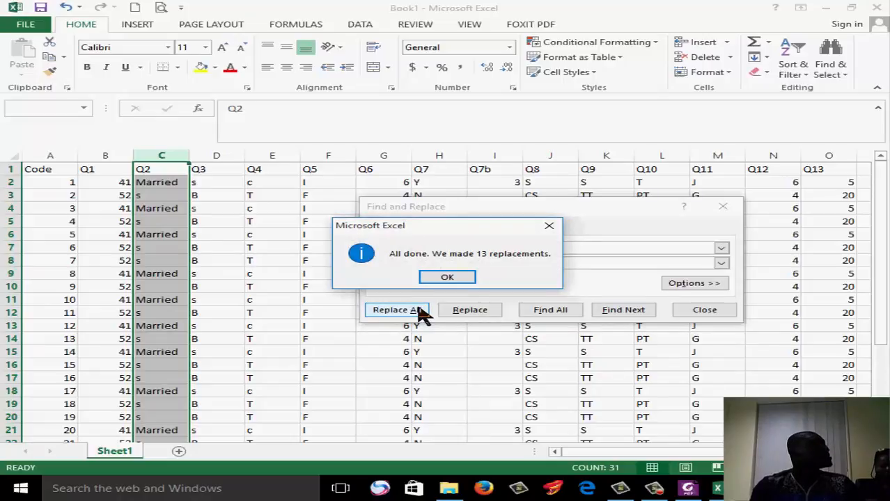
pyautogui.click(467, 279)
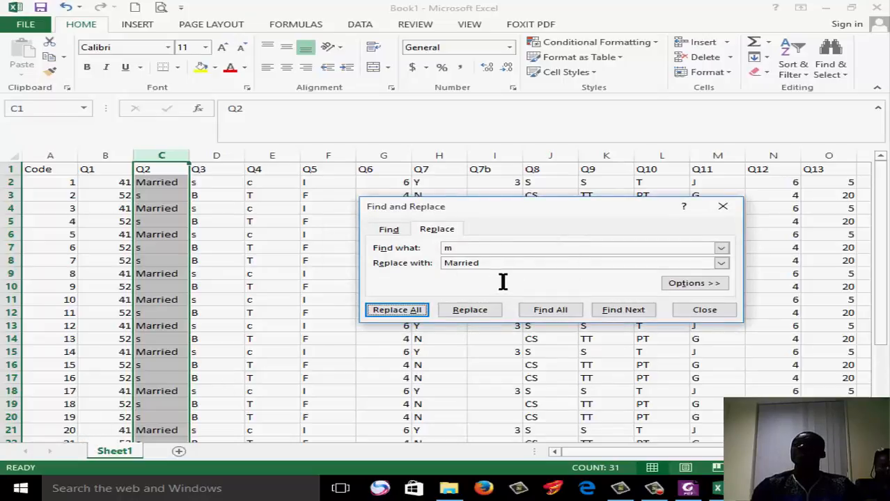
# Replace all occurrences of s with Single in the Q2 column using Find and Replace
pyautogui.moveTo(474, 249); pyautogui.dragTo(437, 255)
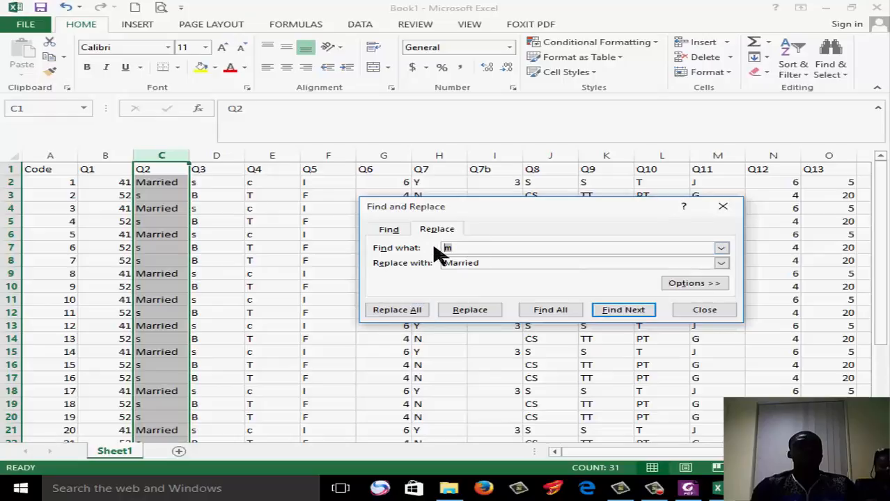
pyautogui.write('s')
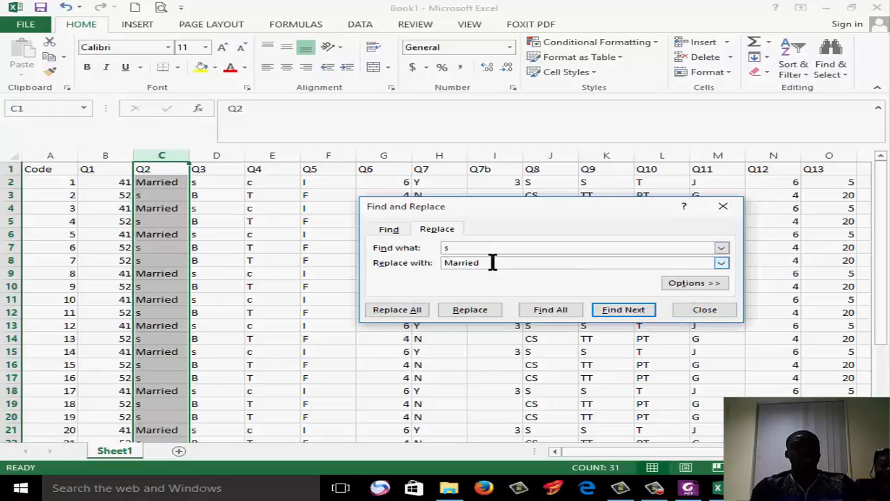
pyautogui.moveTo(492, 262); pyautogui.dragTo(411, 254)
pyautogui.write('Single')
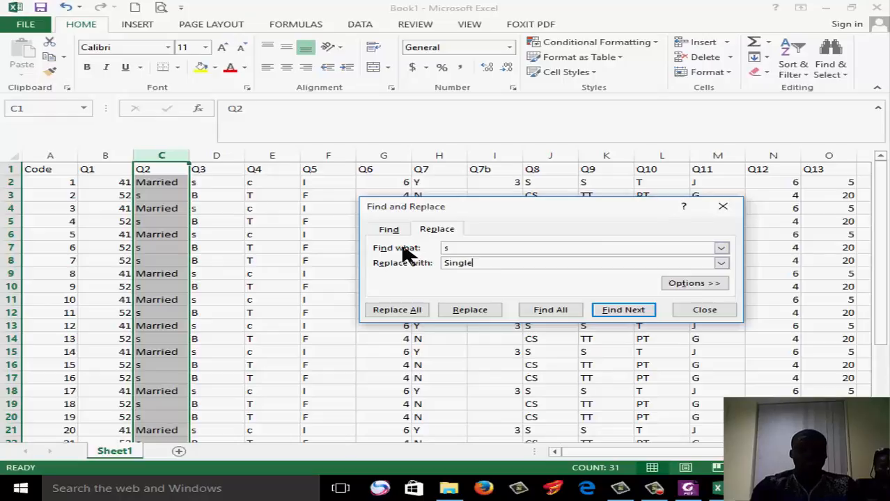
pyautogui.click(402, 311)
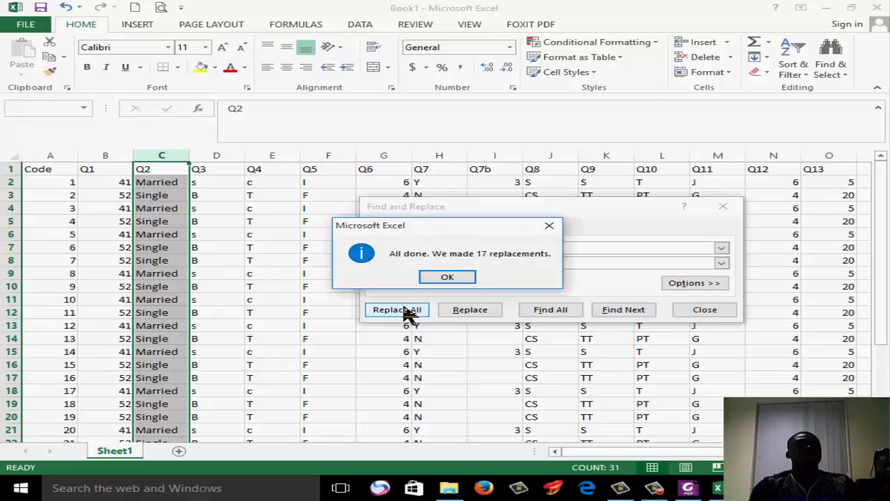
pyautogui.click(447, 279)
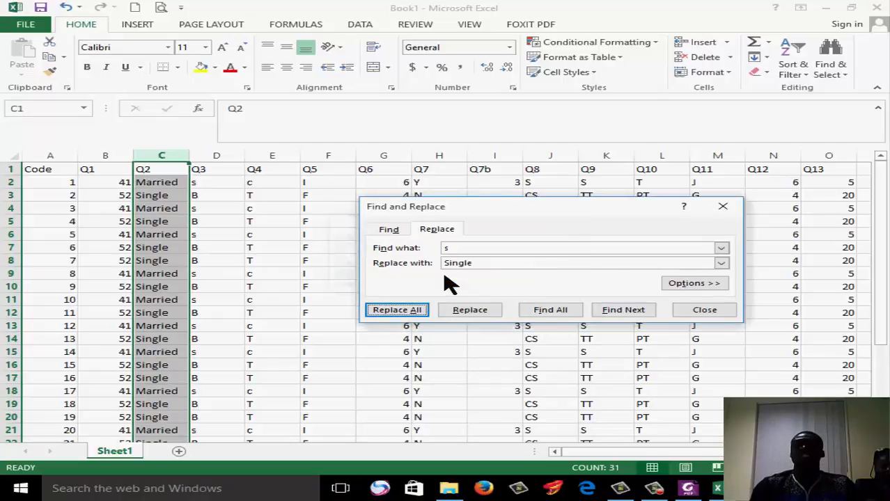
# Replace all occurrences of s with secondary in the Q3 column
pyautogui.click(216, 149)
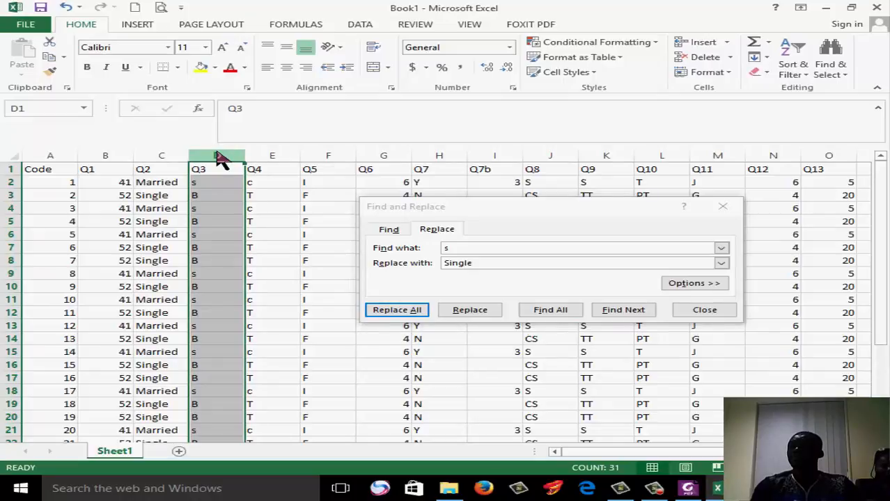
pyautogui.click(482, 247)
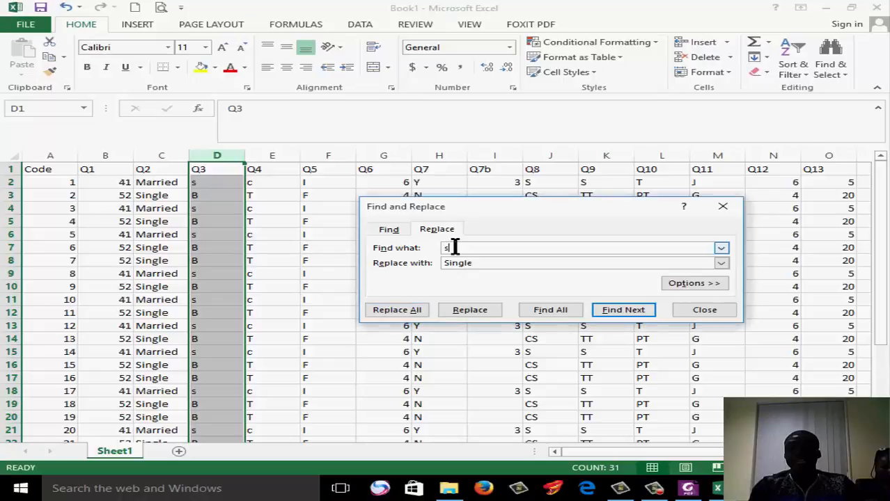
pyautogui.doubleClick(438, 263)
pyautogui.press('BackSpace')
pyautogui.click(454, 262)
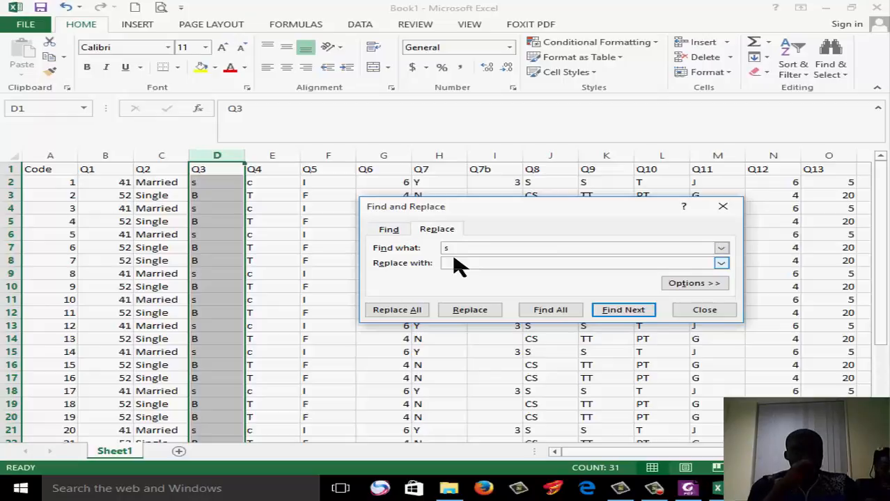
pyautogui.write('secondary')
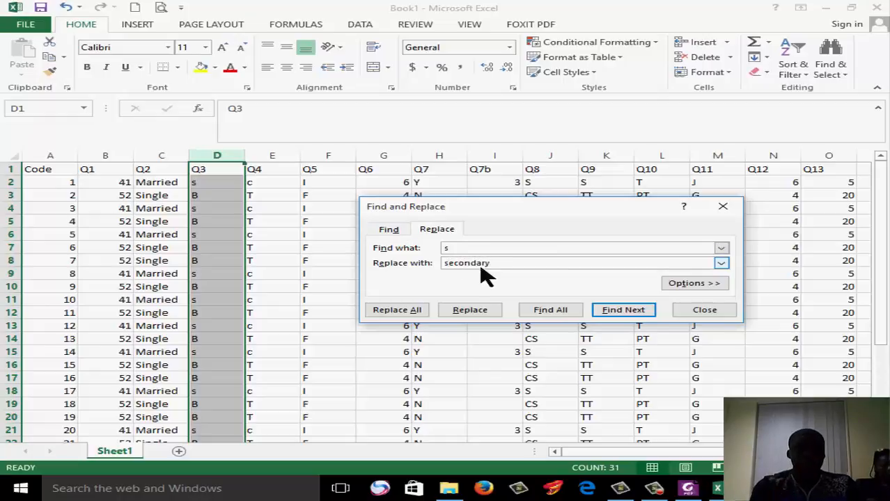
pyautogui.click(418, 312)
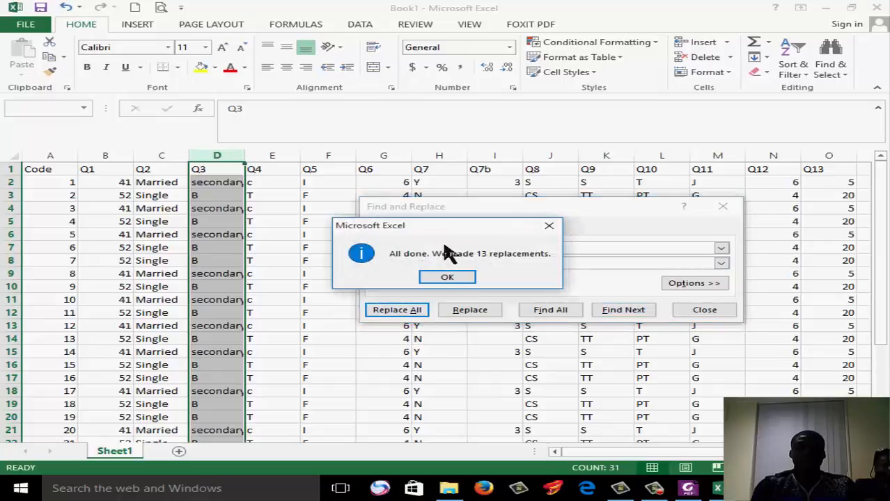
pyautogui.click(449, 276)
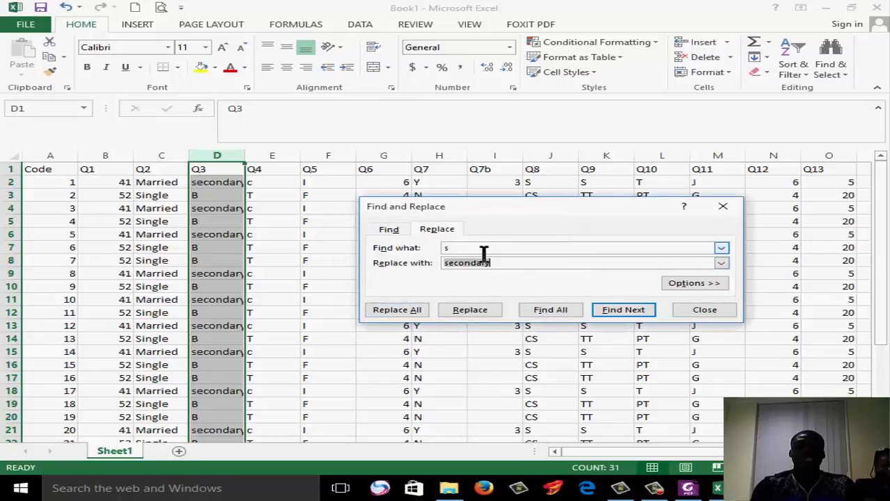
# Replace all occurrences of b with Basic in the Q3 column
pyautogui.write('Bb')
pyautogui.click(409, 311)
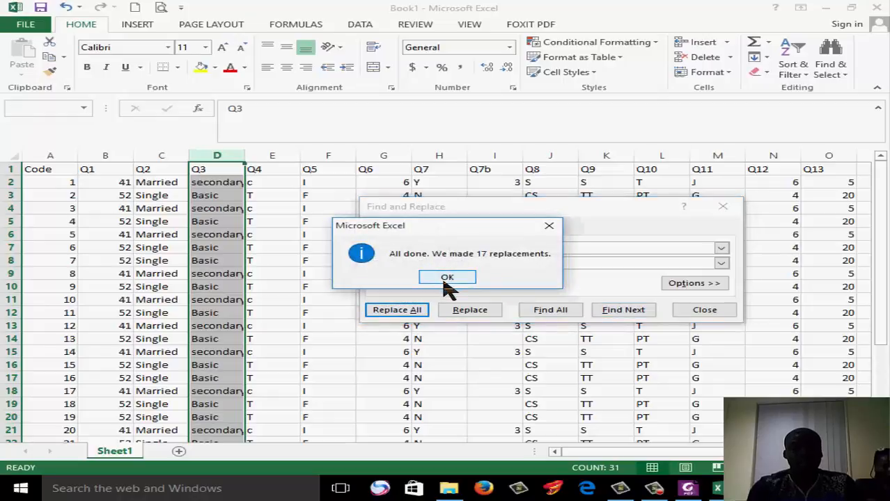
pyautogui.click(447, 278)
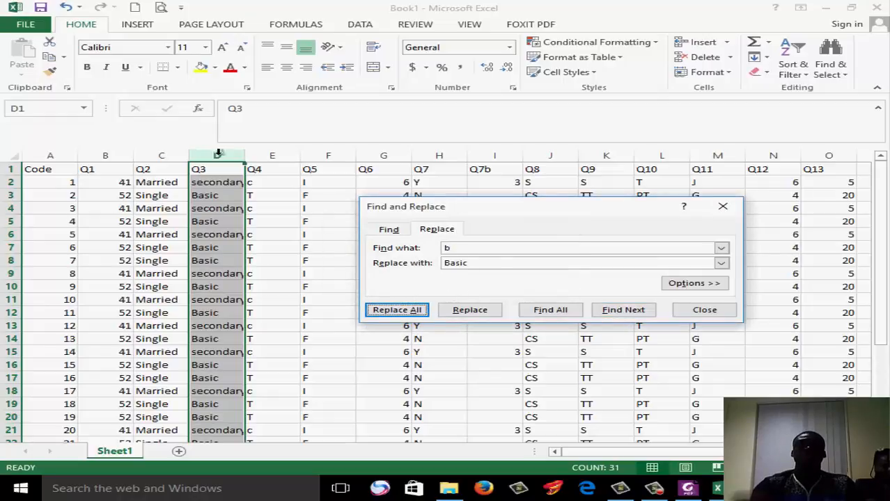
# Replace all occurrences of c with Christian in the Q4 column
pyautogui.click(275, 155)
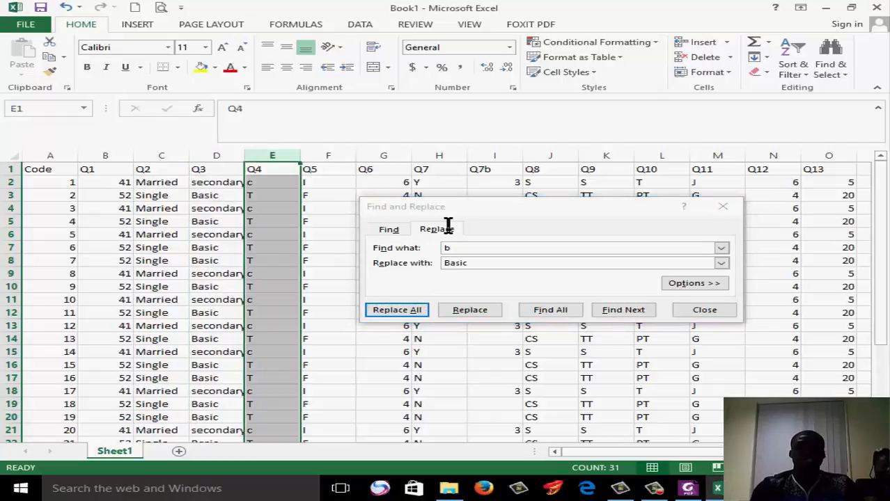
pyautogui.moveTo(473, 248); pyautogui.dragTo(423, 245)
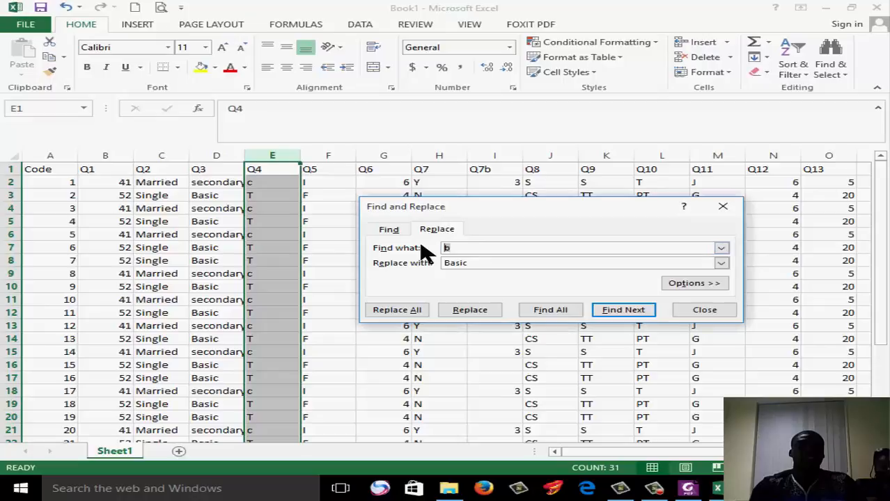
pyautogui.write('c')
pyautogui.moveTo(487, 265); pyautogui.dragTo(393, 255)
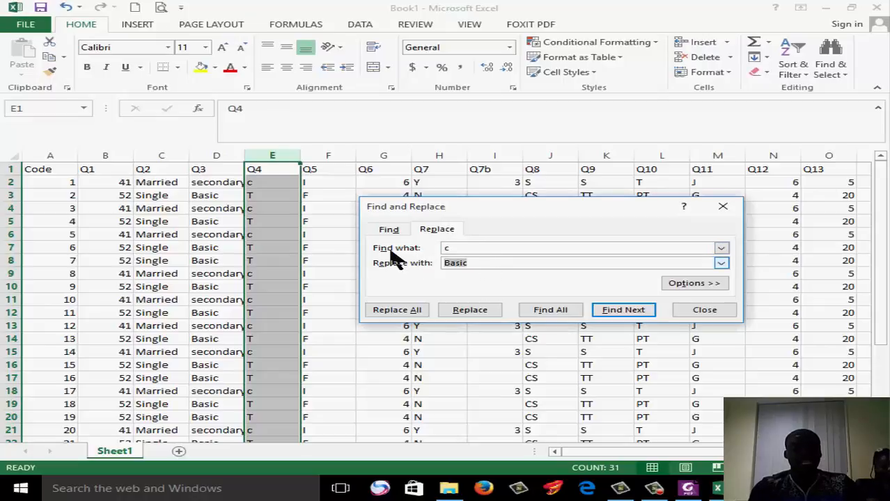
pyautogui.write('Christian')
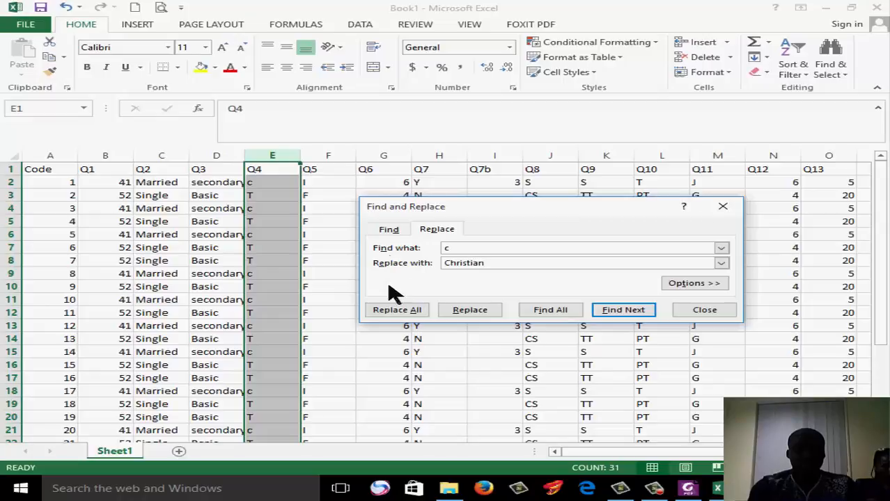
pyautogui.click(394, 311)
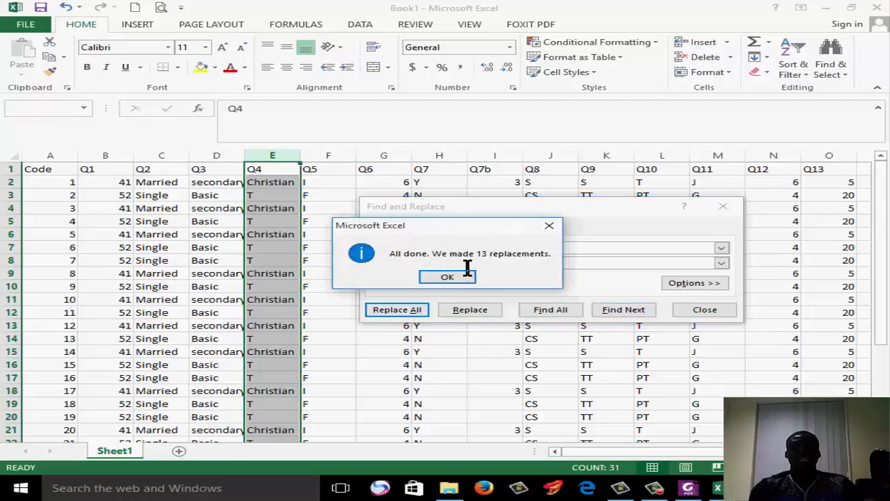
pyautogui.click(469, 273)
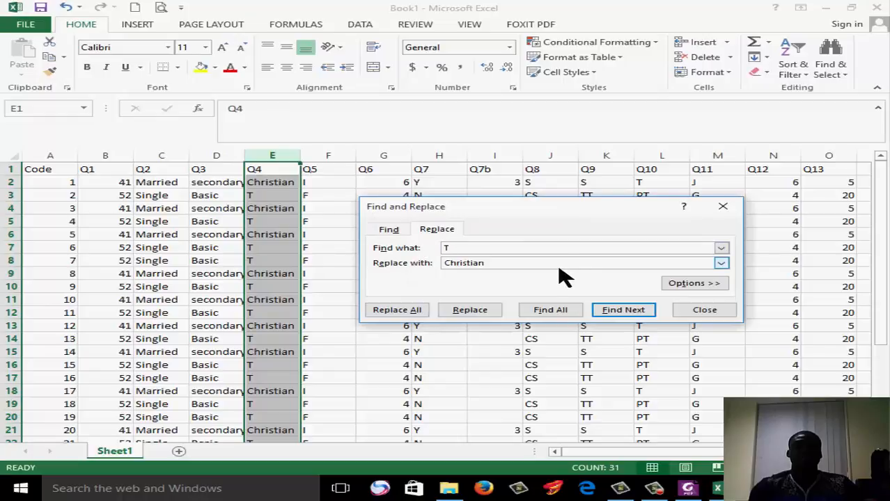
# Replace all occurrences of T with tradition in the Q4 column, then close Find and Replace
pyautogui.press('Tab')
pyautogui.write('tradi')
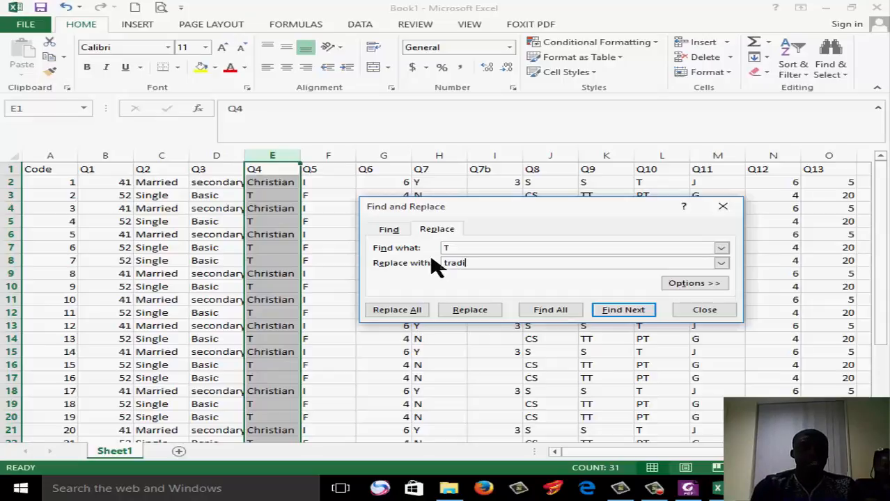
pyautogui.write('tion')
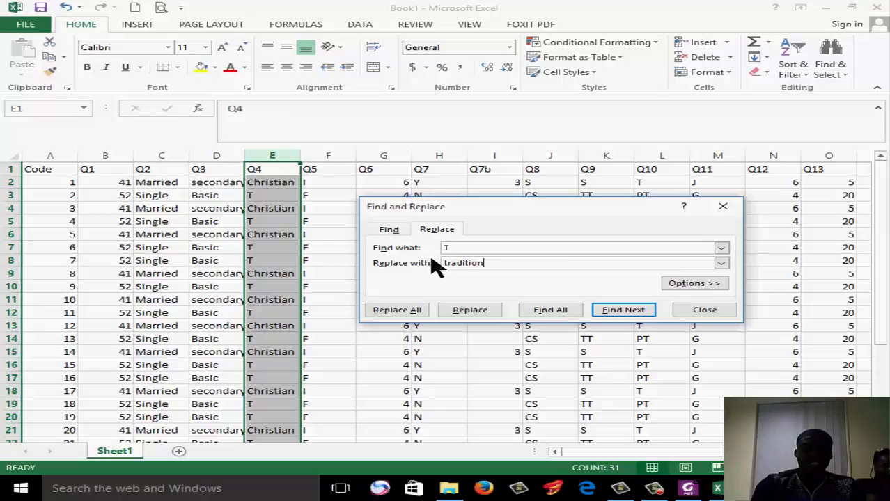
pyautogui.click(416, 312)
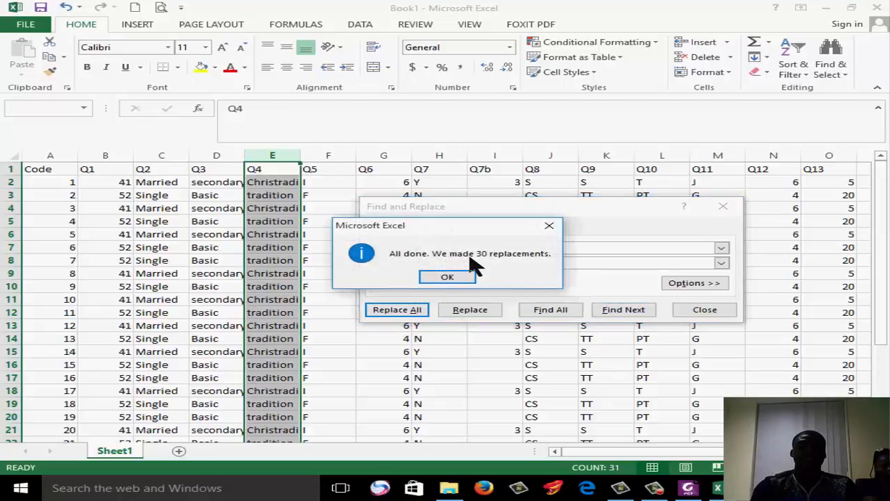
pyautogui.click(451, 276)
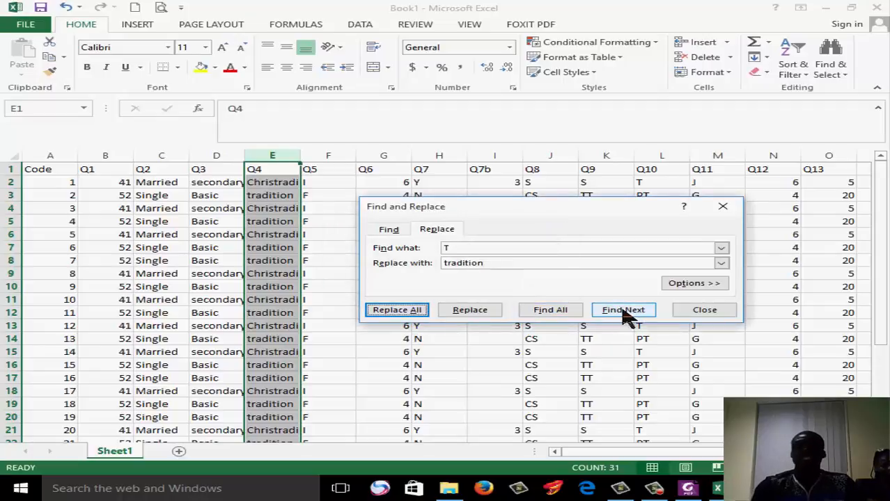
pyautogui.click(725, 205)
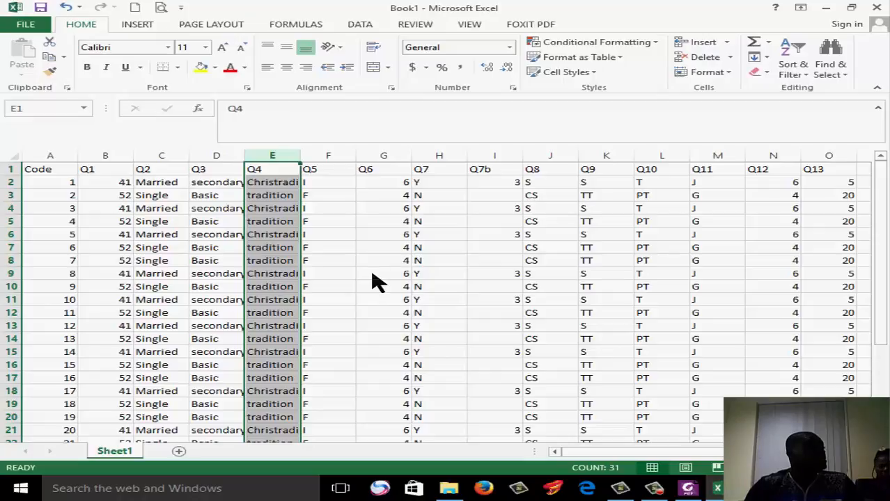
# Switch to File Explorer, open the Entered Data transformed questionnaire workbook, and display its Sheet1
pyautogui.click(449, 489)
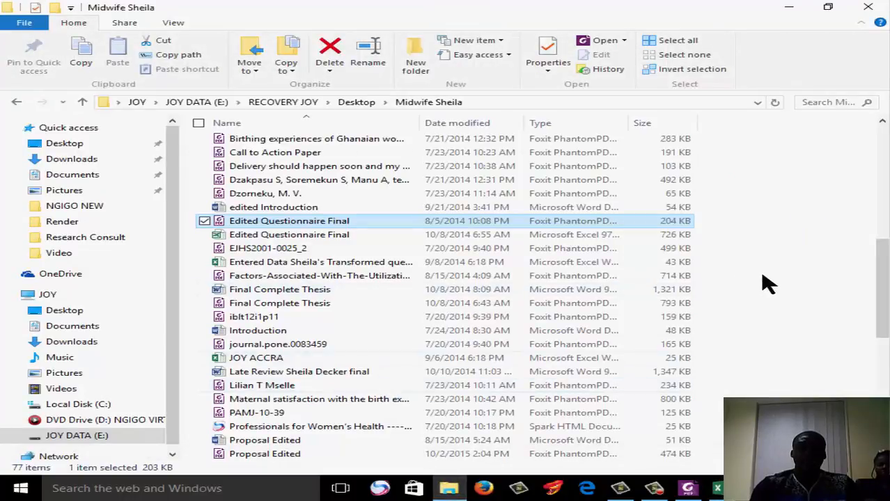
pyautogui.scroll(-1, 884, 258)
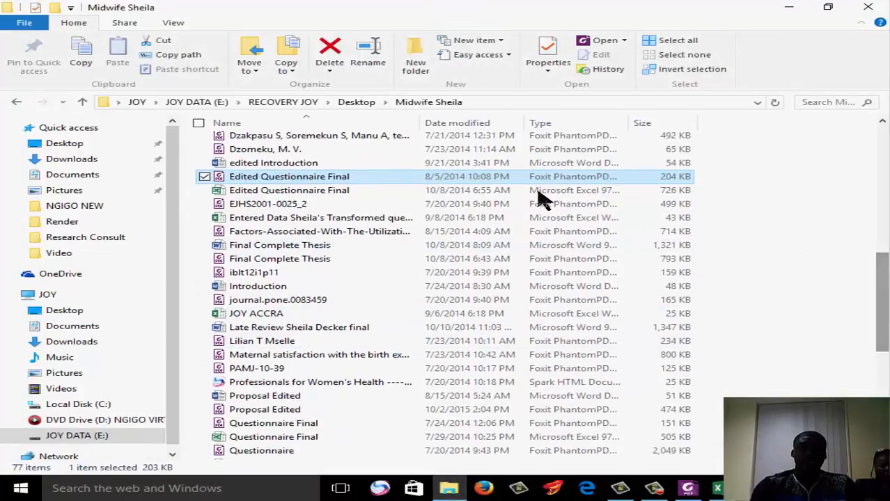
pyautogui.doubleClick(402, 218)
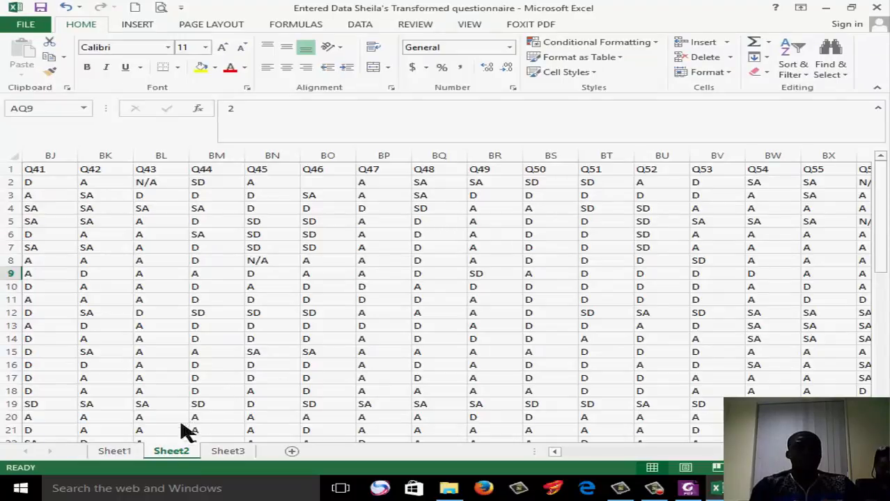
pyautogui.click(128, 453)
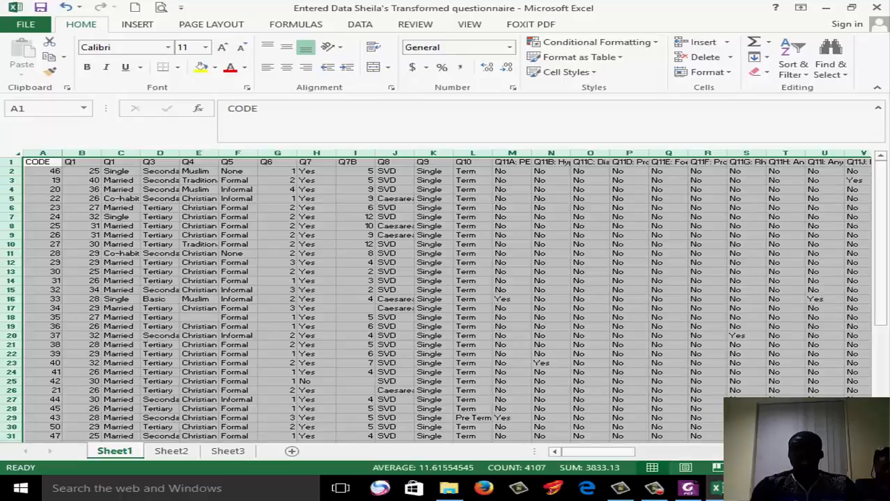
# Enlarge the Sheet1 data and examine the full answer labels in column C and the Q3 column
pyautogui.click(844, 468)
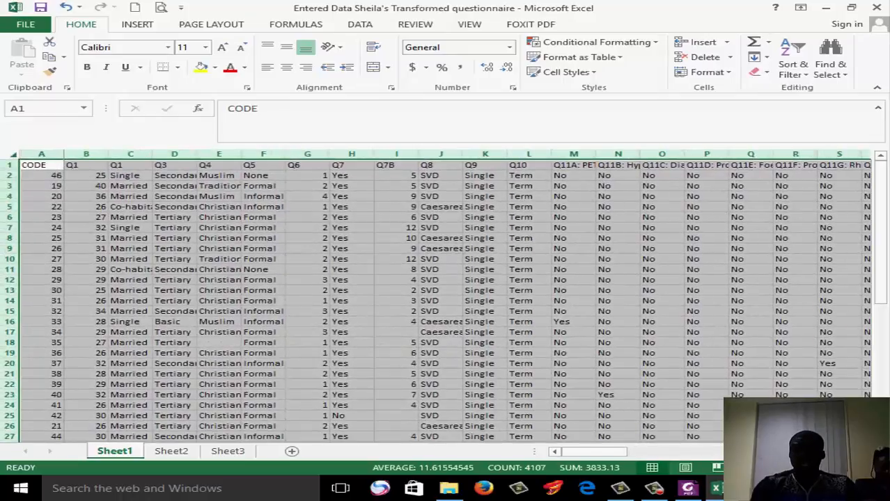
pyautogui.click(844, 468)
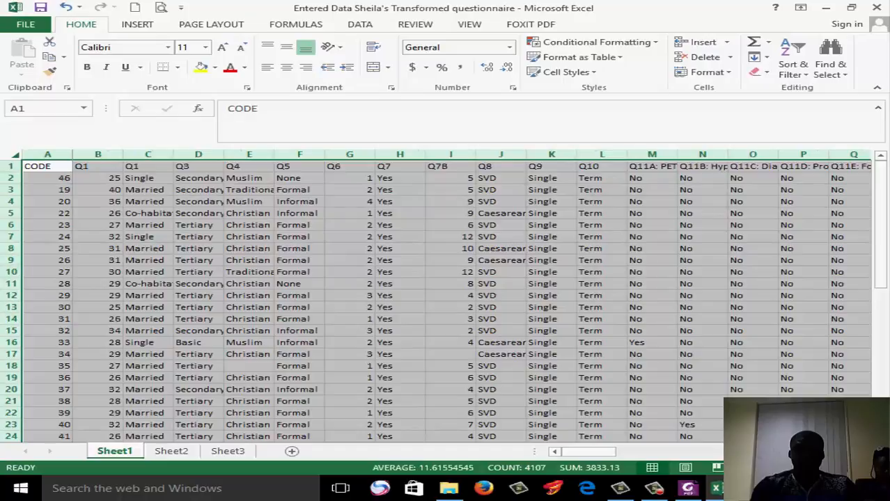
pyautogui.click(844, 468)
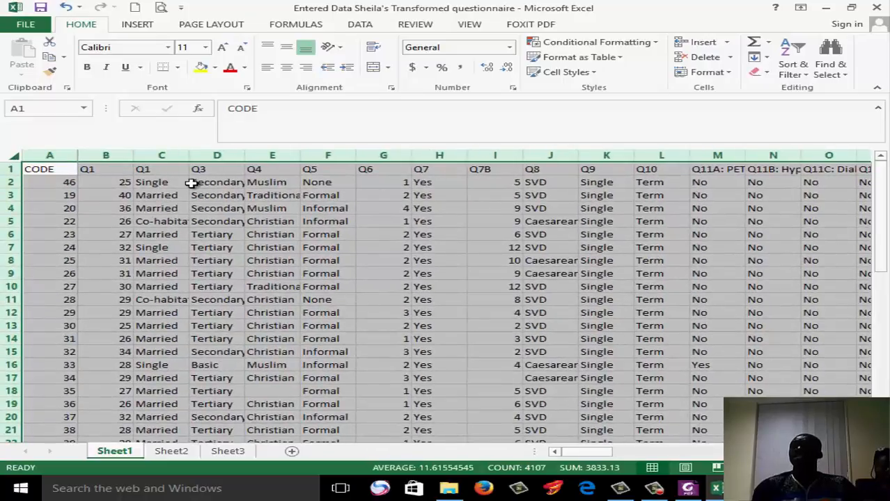
pyautogui.click(159, 154)
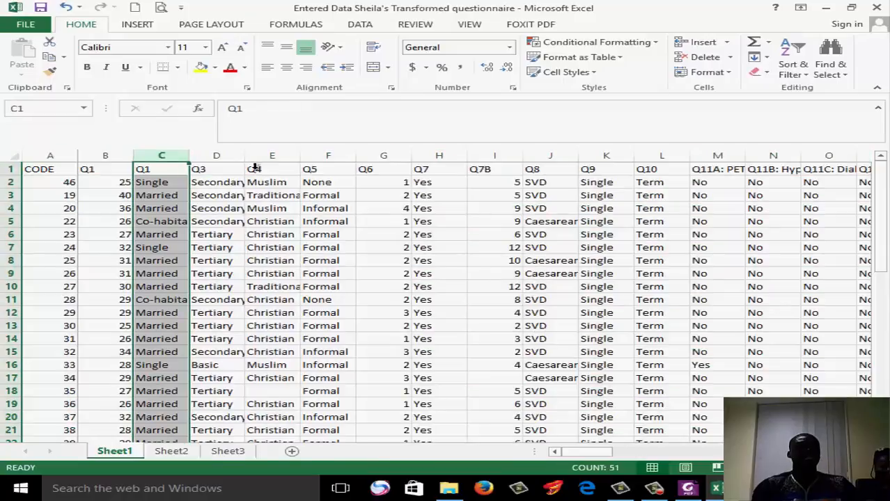
pyautogui.click(220, 153)
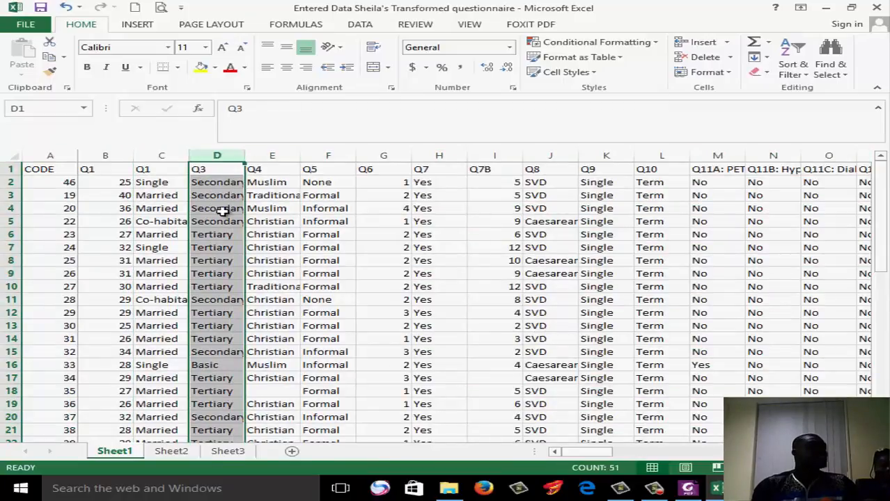
pyautogui.click(229, 248)
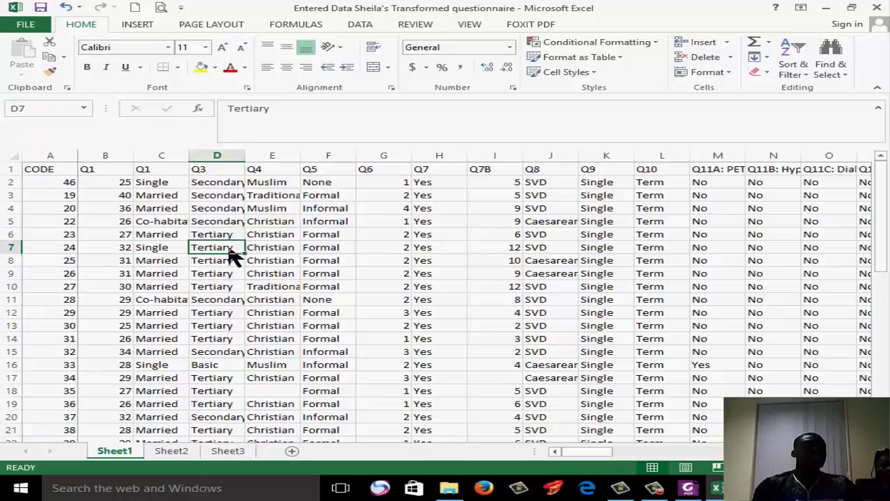
pyautogui.scroll(-6, 887, 207)
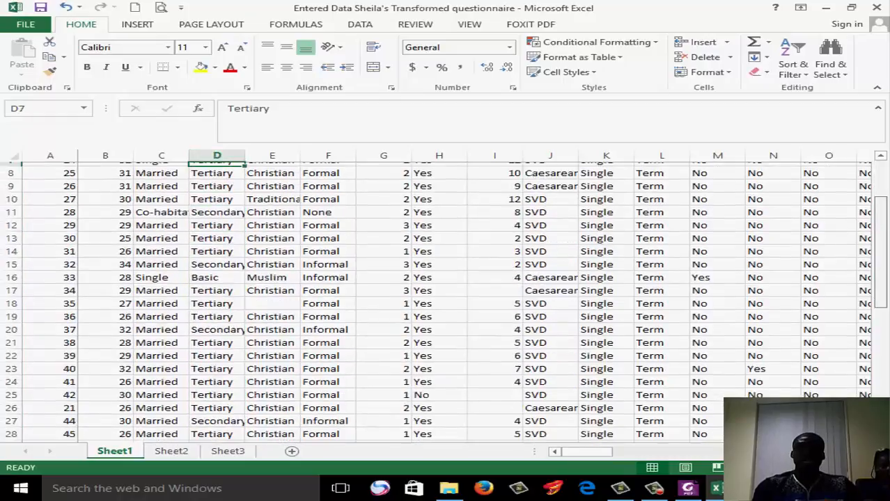
# Examine the Sheet1 answers down to row 51, then select the column C cell still holding the unreplaced code D
pyautogui.scroll(-1, 446, 303)
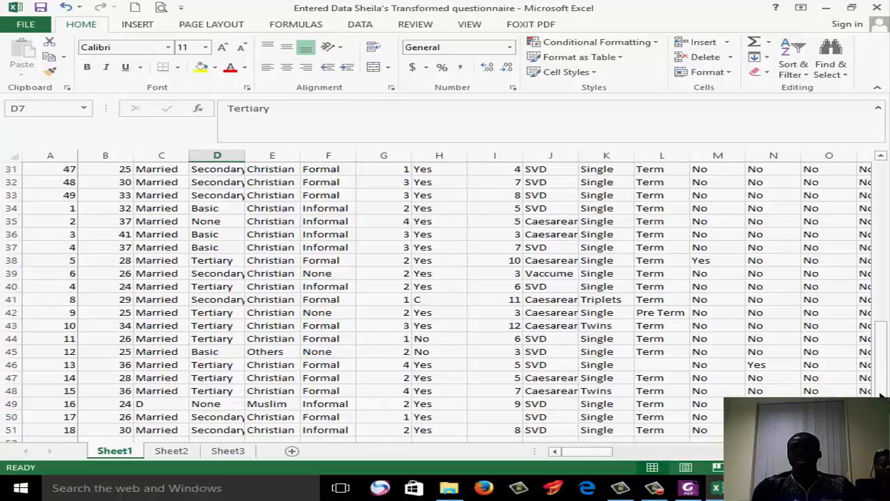
pyautogui.scroll(-2, 445, 299)
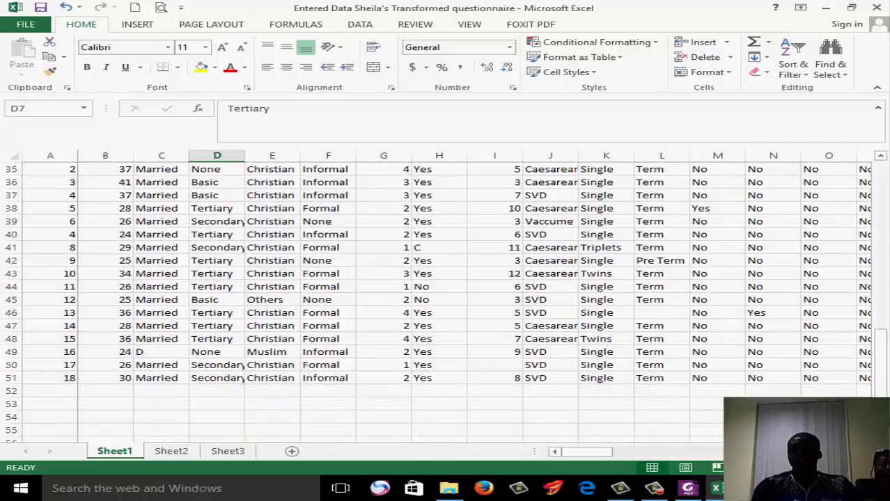
pyautogui.moveTo(887, 390); pyautogui.dragTo(887, 146)
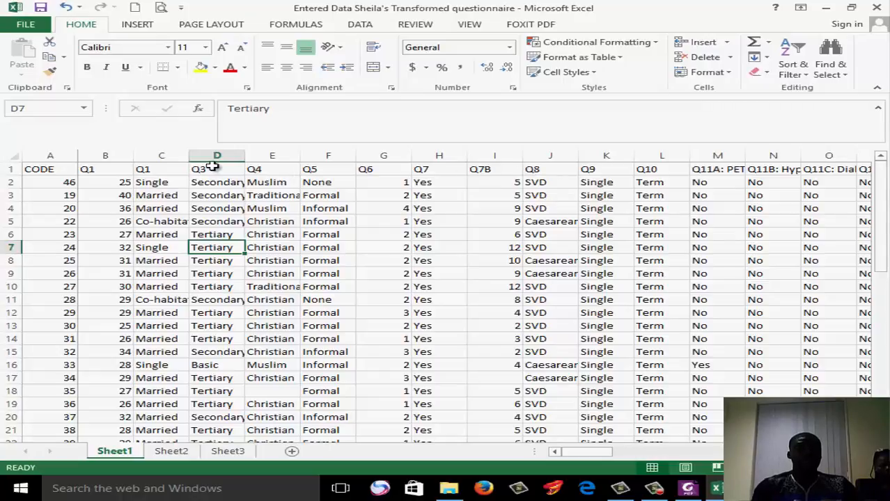
pyautogui.click(168, 156)
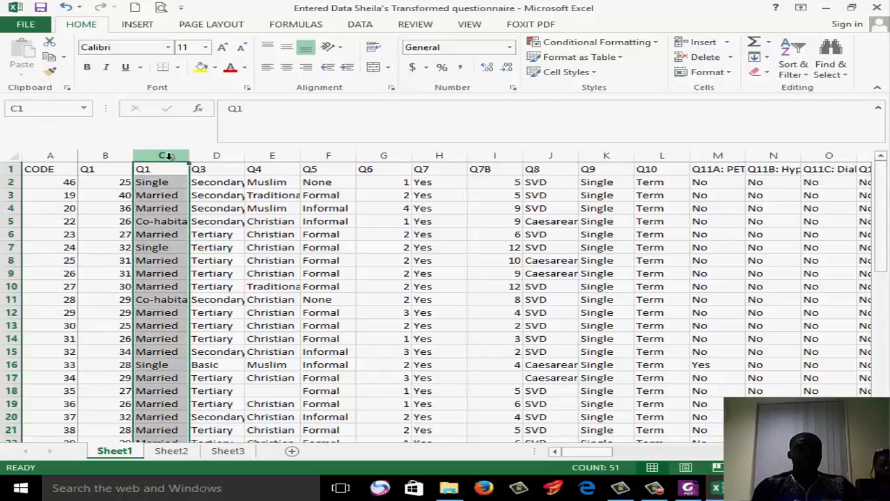
pyautogui.moveTo(883, 213); pyautogui.dragTo(886, 393)
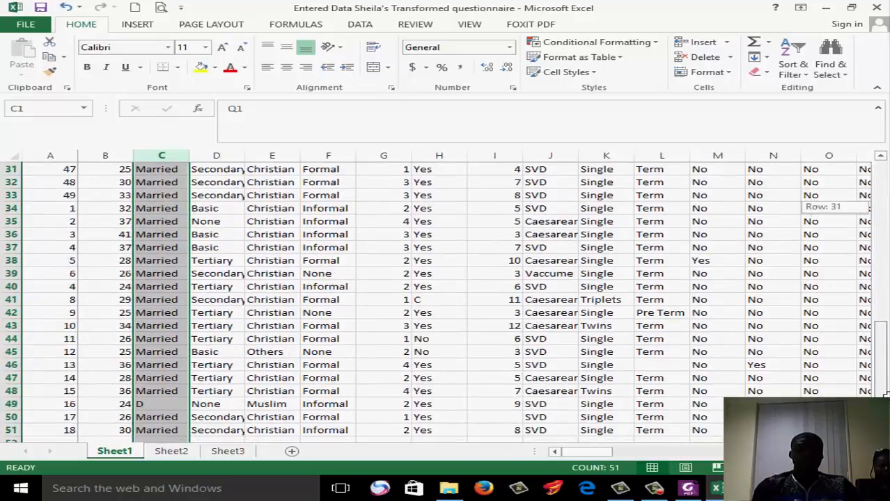
pyautogui.click(175, 404)
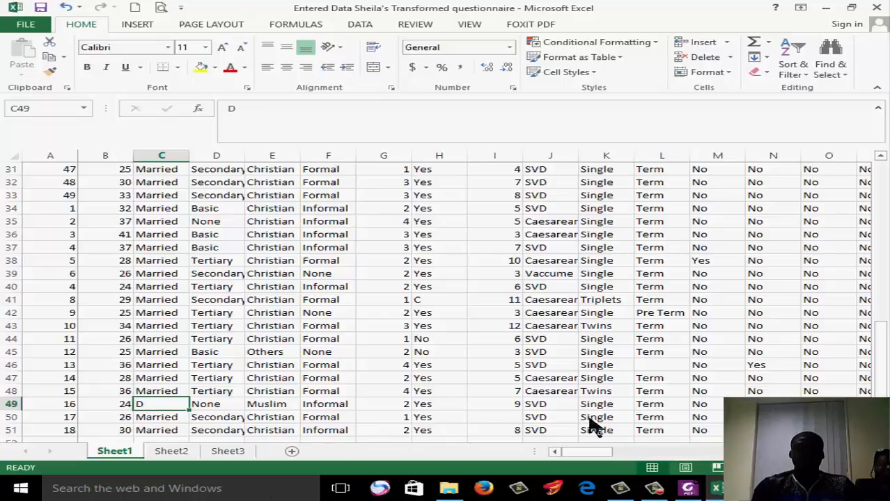
# Compare the coded Q20 onward columns with the agreement scale in the Edited Questionnaire Final PDF in Foxit PhantomPDF, then return to the workbook
pyautogui.moveTo(592, 452); pyautogui.dragTo(622, 460)
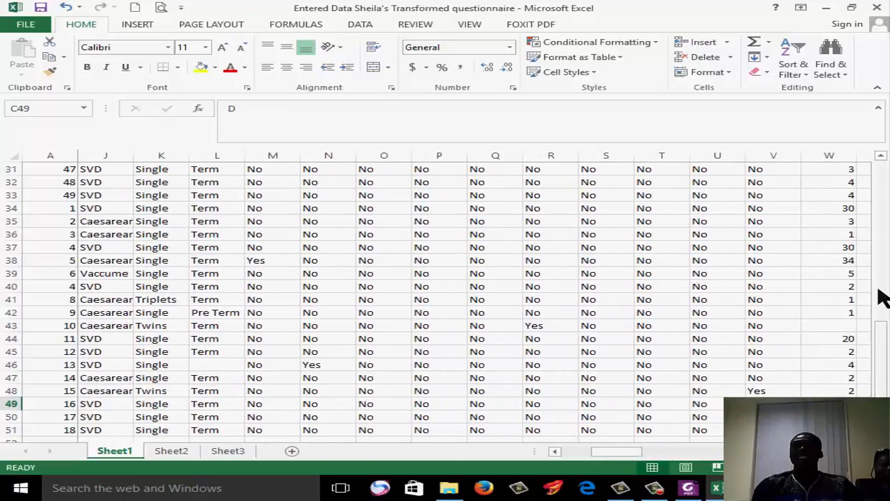
pyautogui.moveTo(883, 345); pyautogui.dragTo(882, 173)
pyautogui.moveTo(636, 458); pyautogui.dragTo(731, 459)
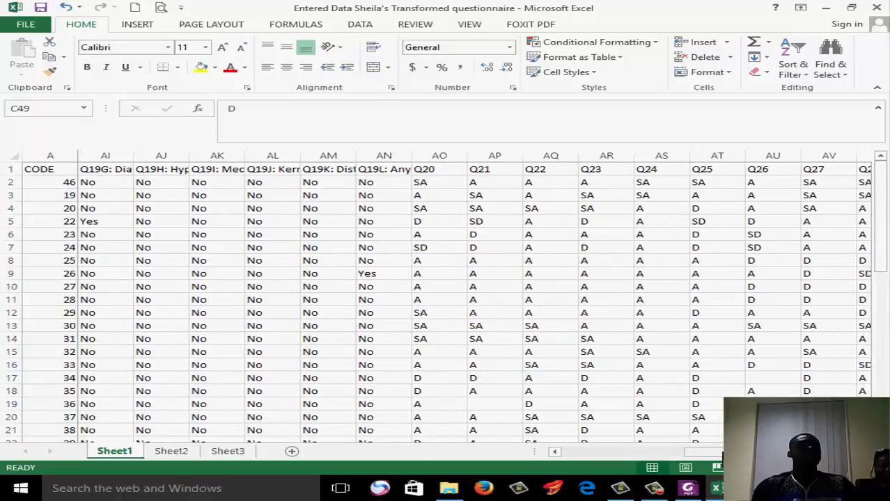
pyautogui.click(688, 489)
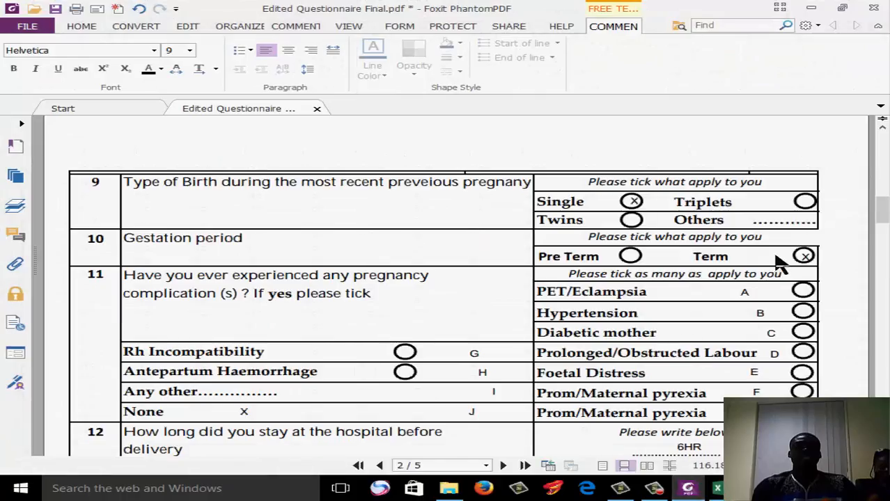
pyautogui.moveTo(881, 208); pyautogui.dragTo(883, 286)
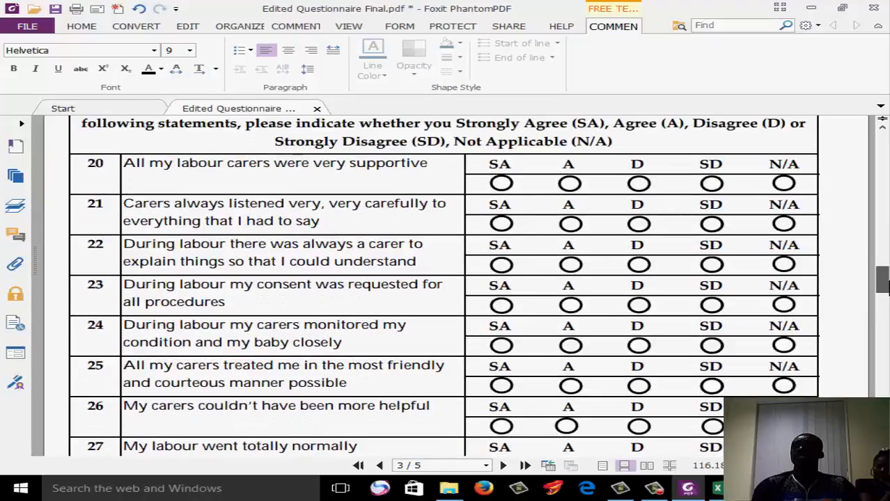
pyautogui.click(810, 7)
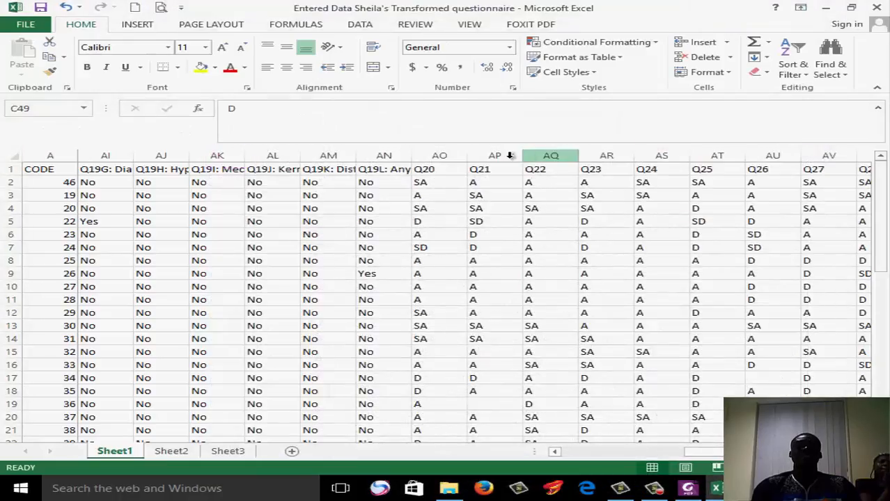
# Select columns AO through CC, covering Q20 to Q60
pyautogui.click(437, 153)
pyautogui.moveTo(436, 152); pyautogui.dragTo(701, 195)
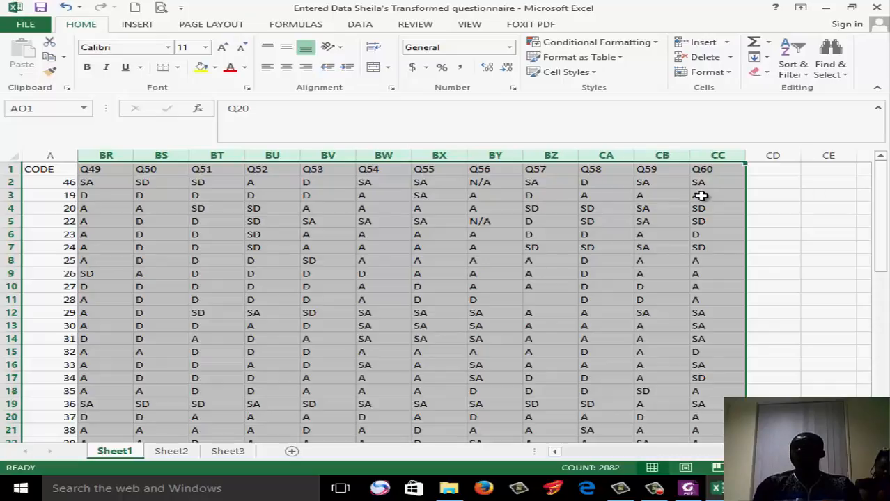
pyautogui.click(827, 67)
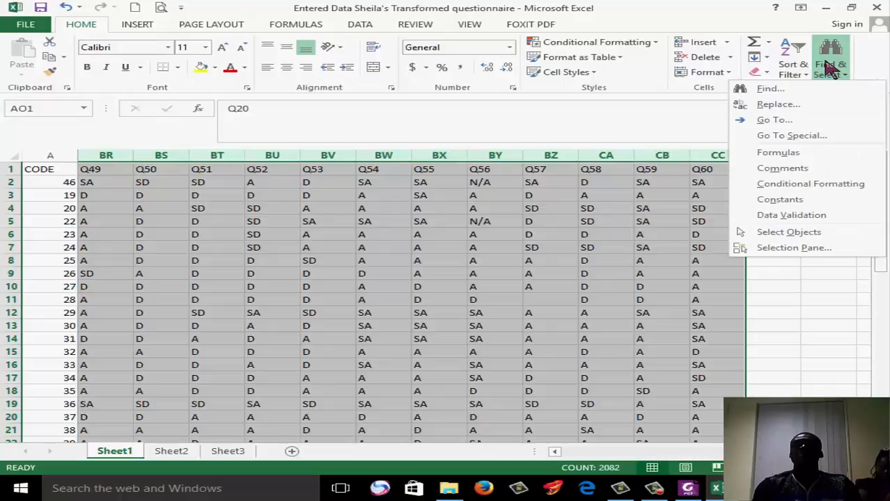
pyautogui.click(775, 120)
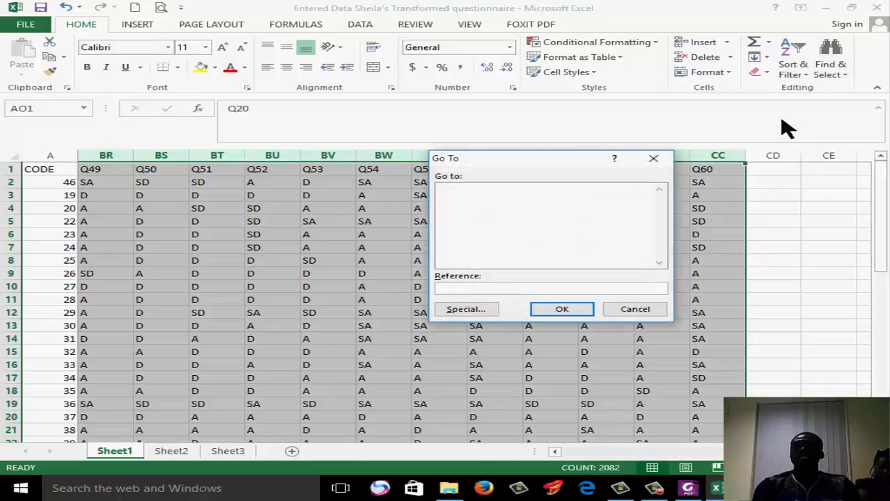
pyautogui.click(653, 312)
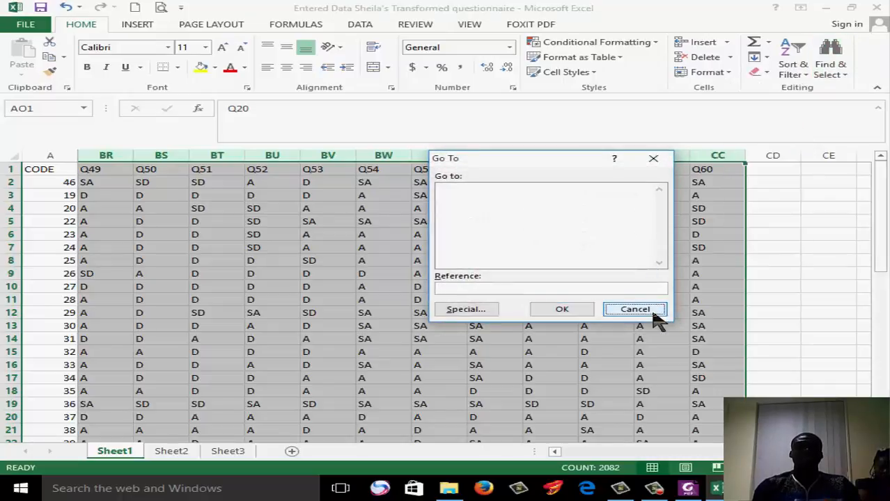
# Replace all occurrences of A with Agree in the selected Q20 to Q60 columns, then close Find and Replace
pyautogui.click(830, 78)
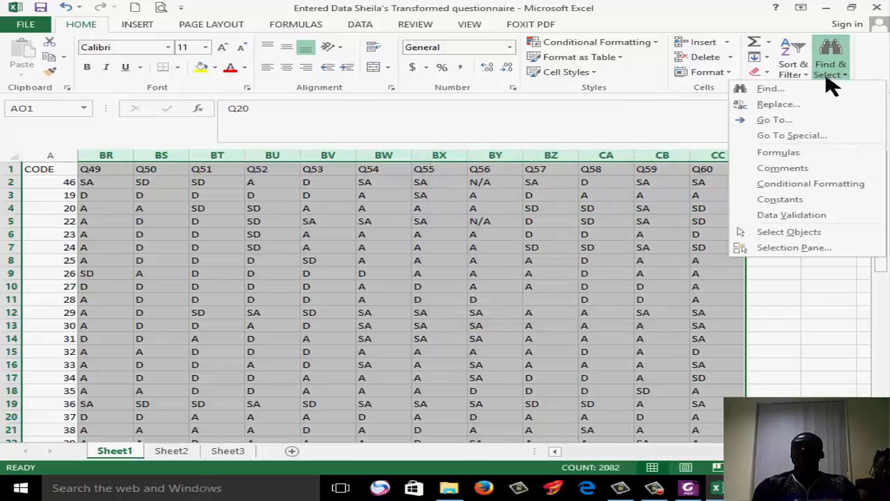
pyautogui.click(816, 103)
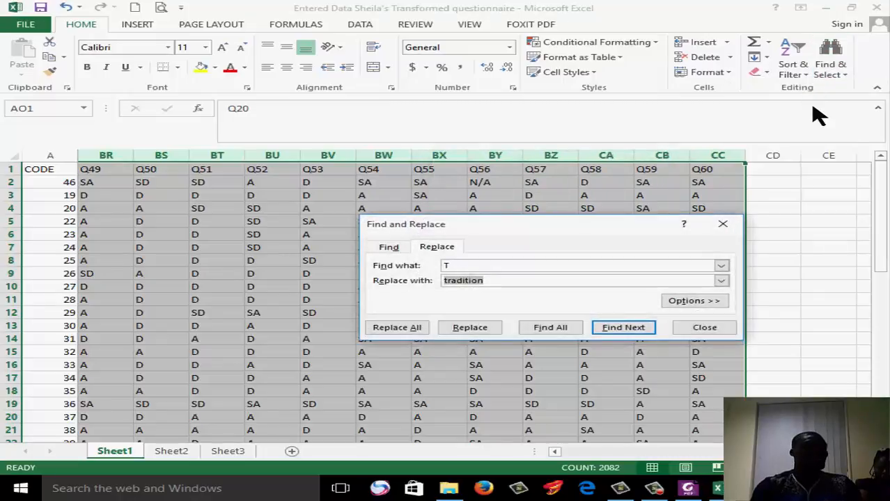
pyautogui.moveTo(497, 264); pyautogui.dragTo(417, 260)
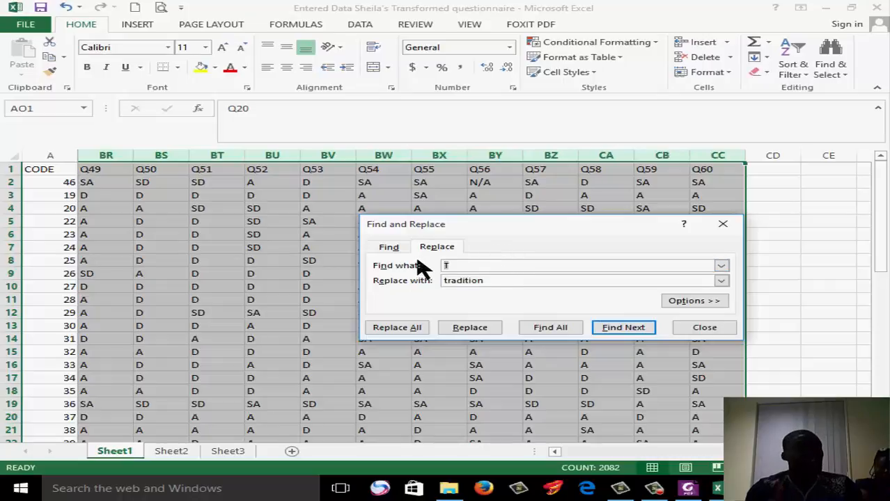
pyautogui.write('SA')
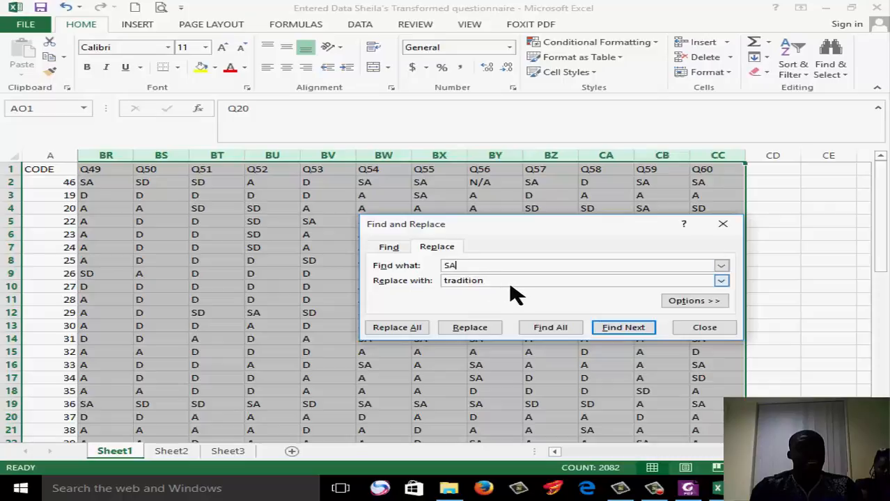
pyautogui.press('BackSpace')
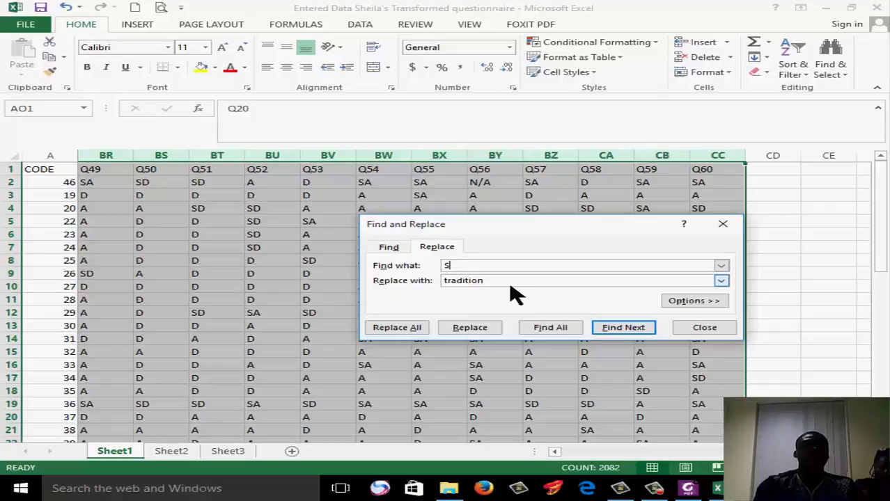
pyautogui.write('A')
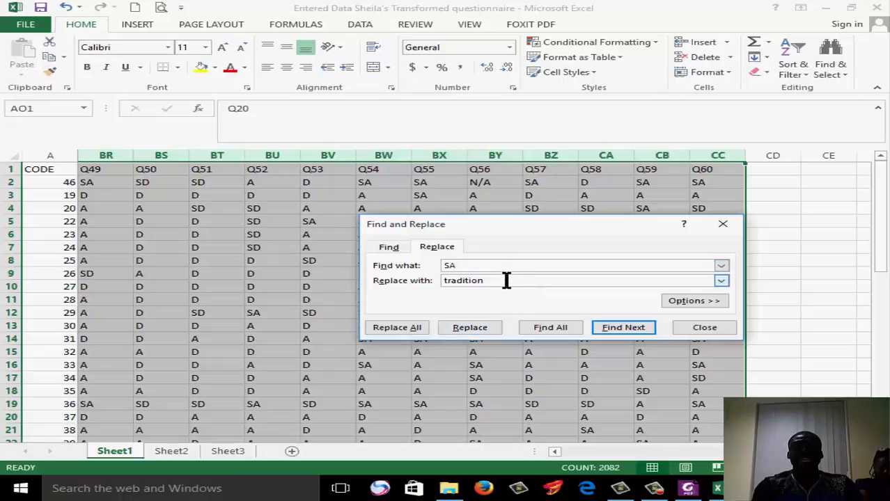
pyautogui.press('BackSpace')
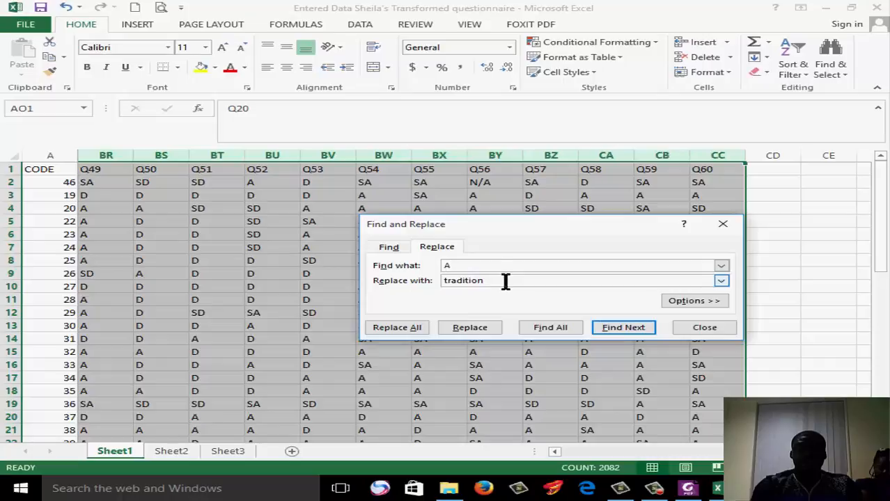
pyautogui.press('Tab')
pyautogui.write('Agree')
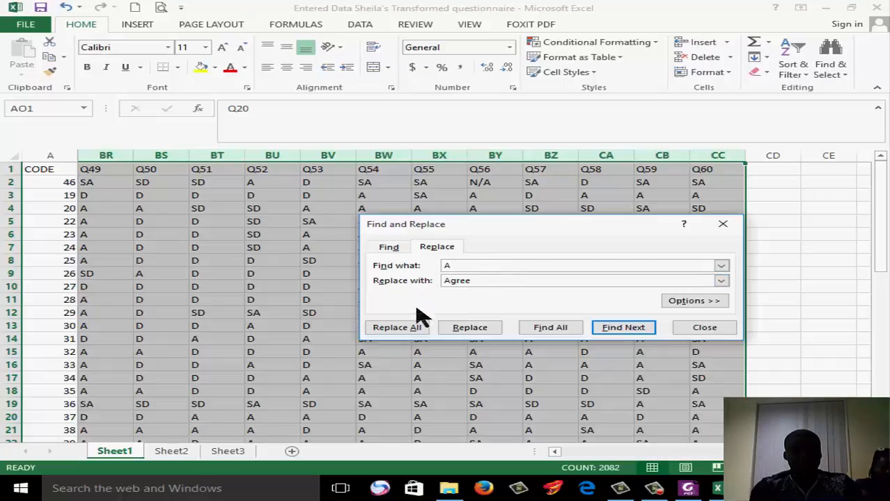
pyautogui.click(408, 329)
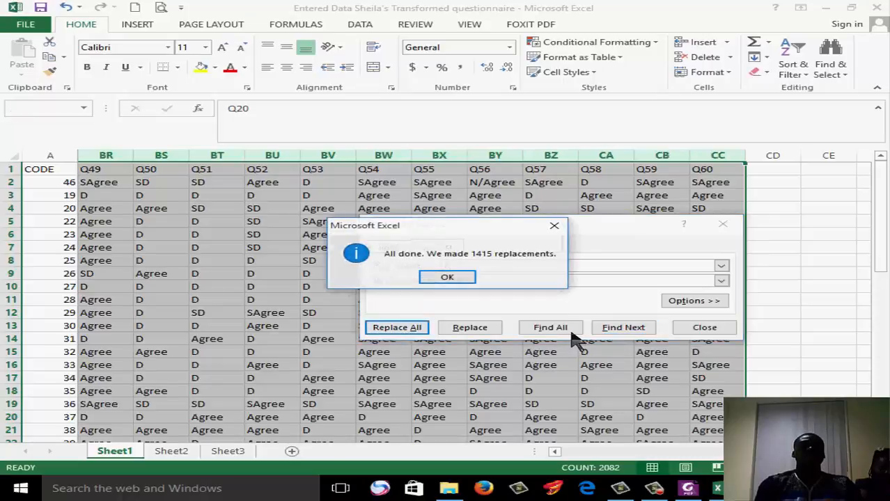
pyautogui.click(460, 282)
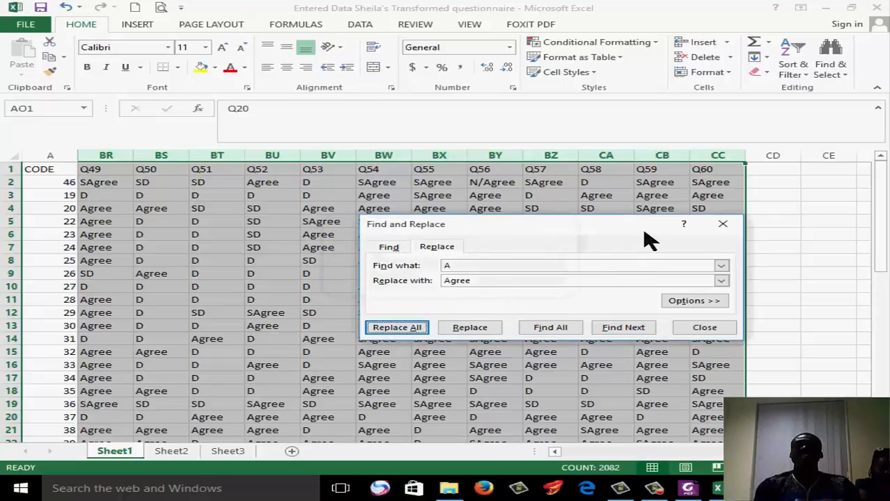
pyautogui.click(705, 327)
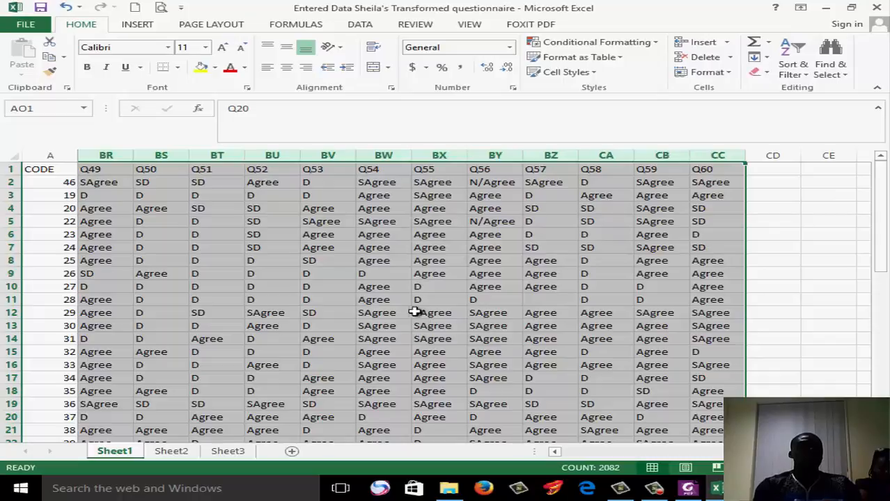
# Inspect the replaced Q52 and Q54 answers in row 12, then undo the Agree replacement
pyautogui.click(282, 314)
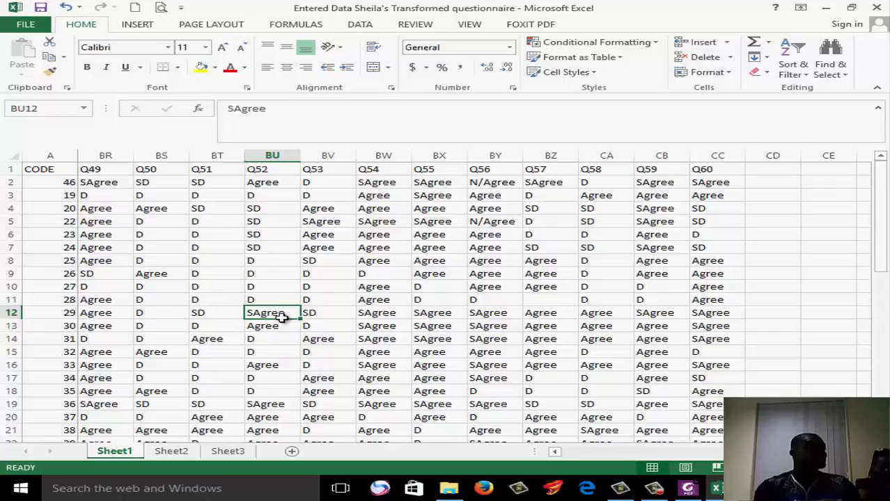
pyautogui.click(386, 319)
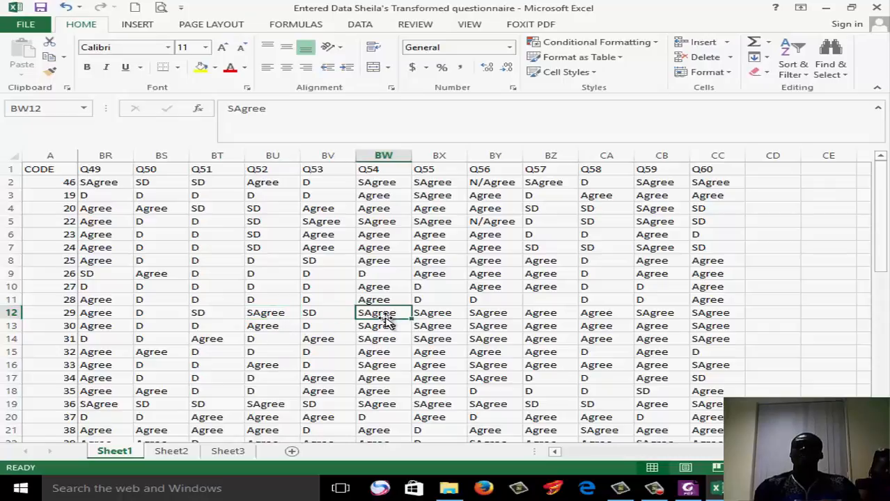
pyautogui.press('ctrl')
pyautogui.press('ctrl')
pyautogui.press('ctrl')
pyautogui.press('ctrl')
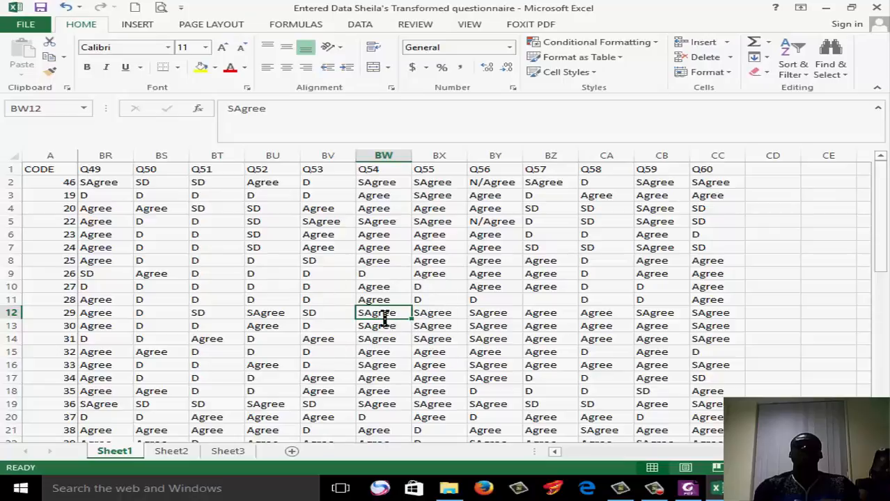
pyautogui.click(67, 6)
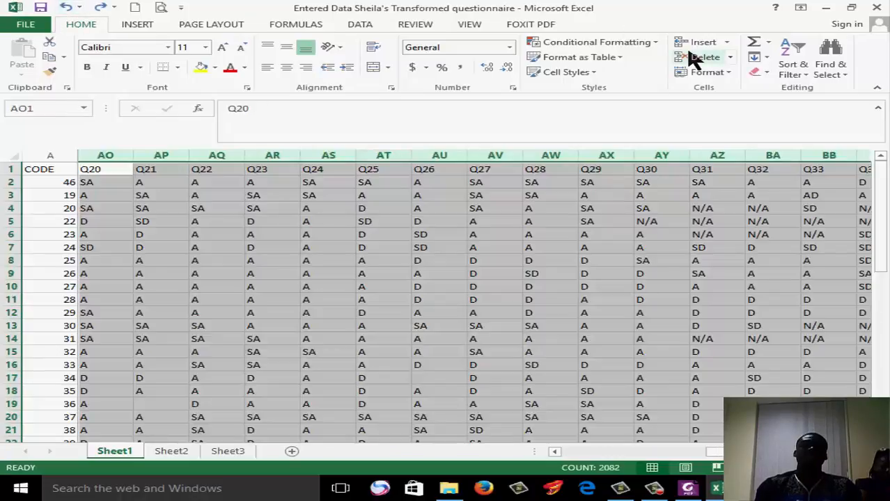
# Replace all occurrences of SA with Strongly Agree in the selected Q20 to Q60 columns
pyautogui.click(825, 75)
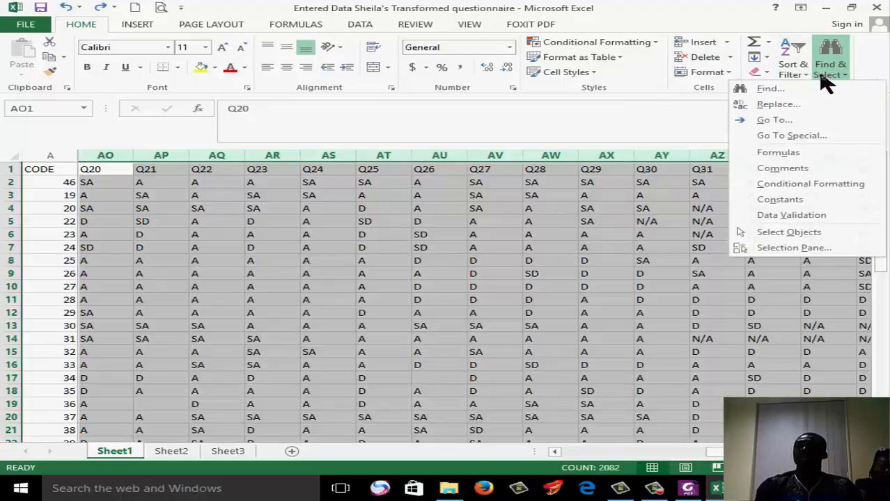
pyautogui.click(807, 103)
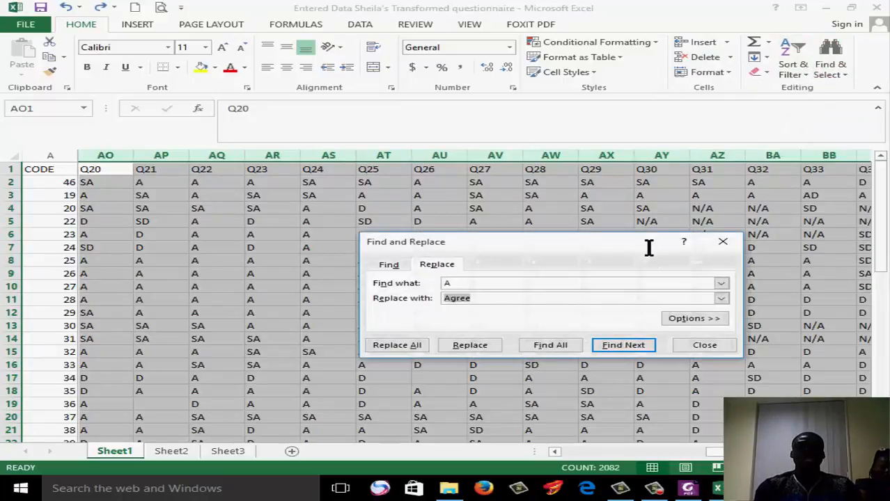
pyautogui.click(443, 286)
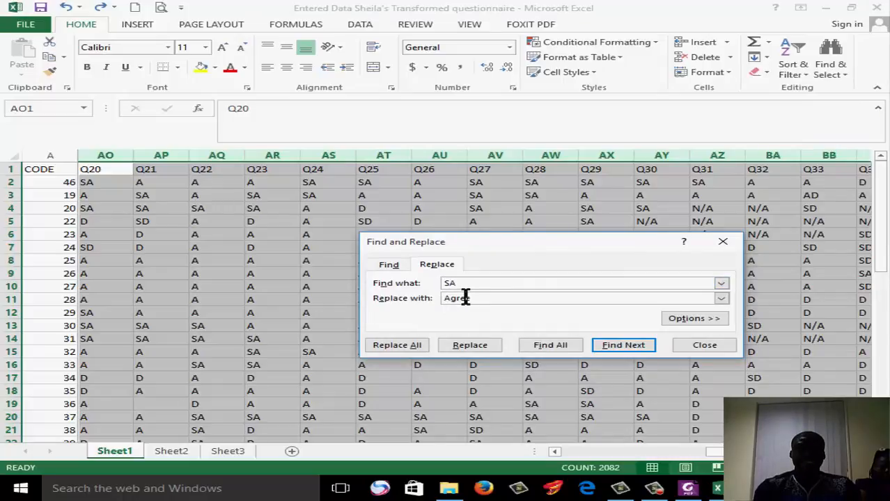
pyautogui.click(447, 298)
pyautogui.write('Strongly')
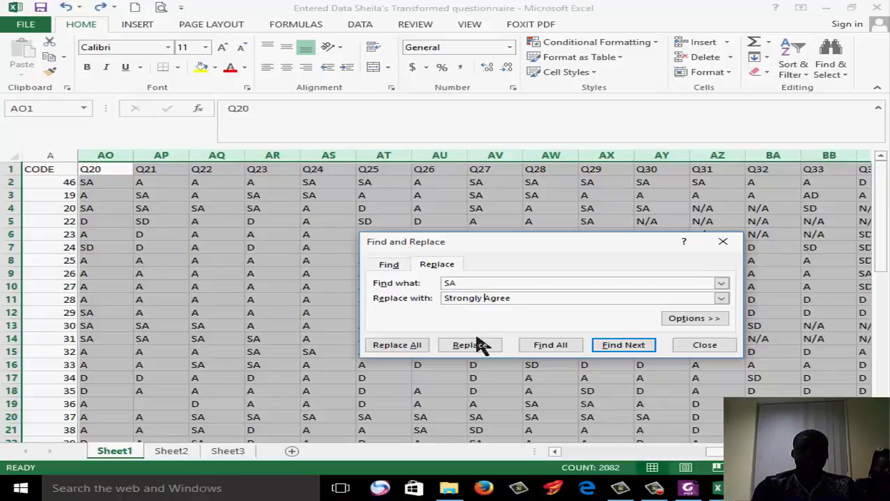
pyautogui.click(421, 346)
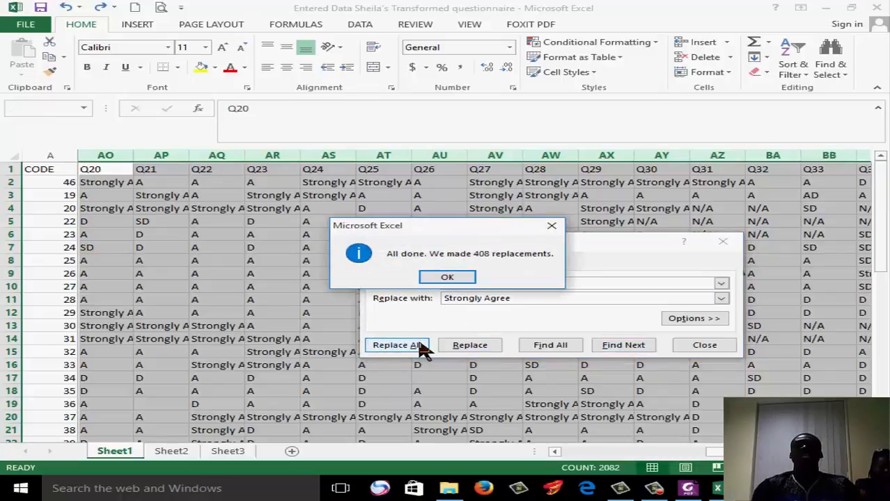
# Replace all occurrences of A with Agree in the selected Q20 to Q60 columns
pyautogui.click(447, 277)
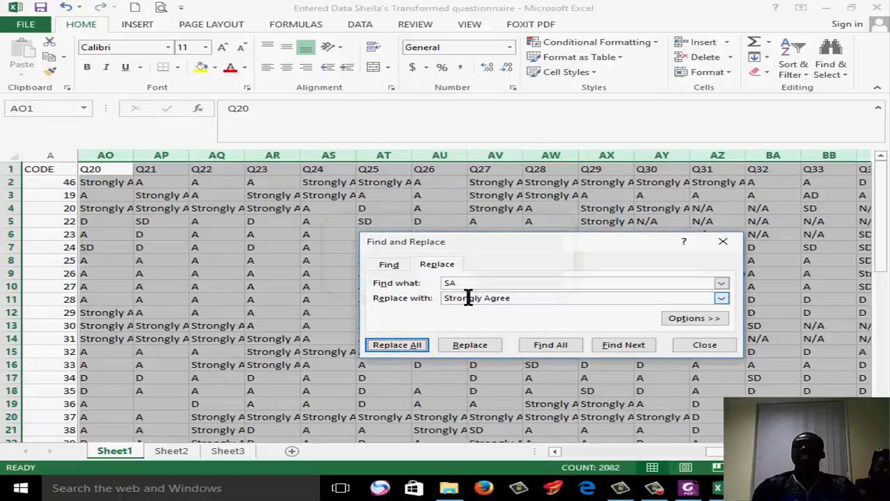
pyautogui.doubleClick(482, 300)
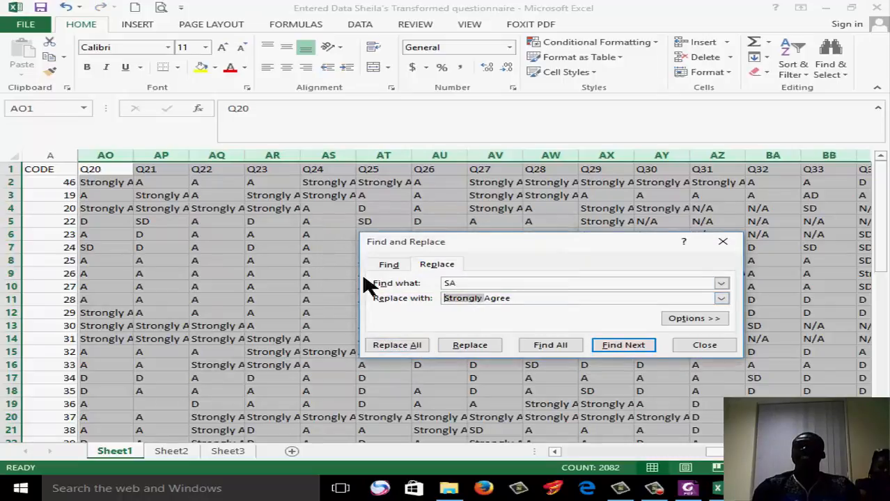
pyautogui.press('BackSpace')
pyautogui.doubleClick(449, 283)
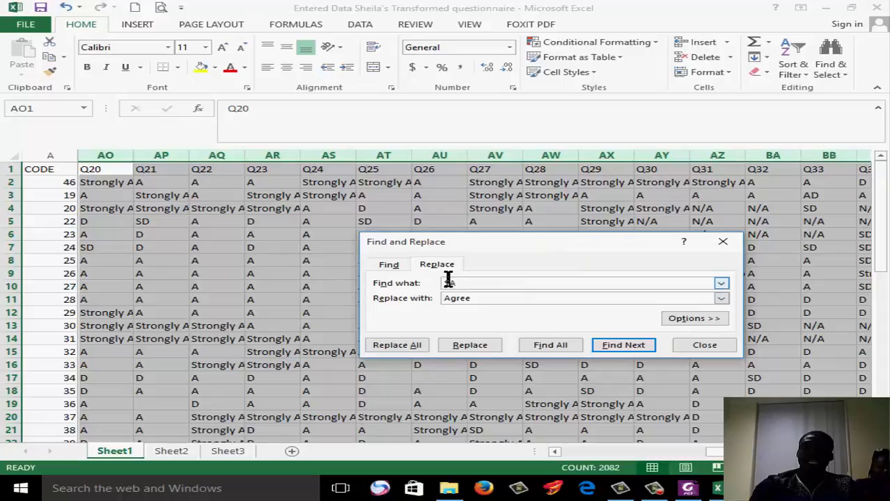
pyautogui.press('BackSpace')
pyautogui.write('A')
pyautogui.click(403, 345)
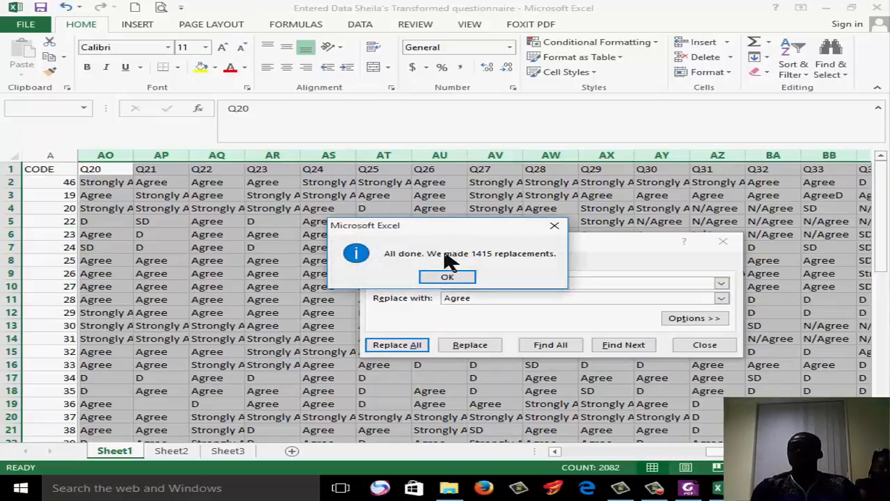
pyautogui.click(449, 277)
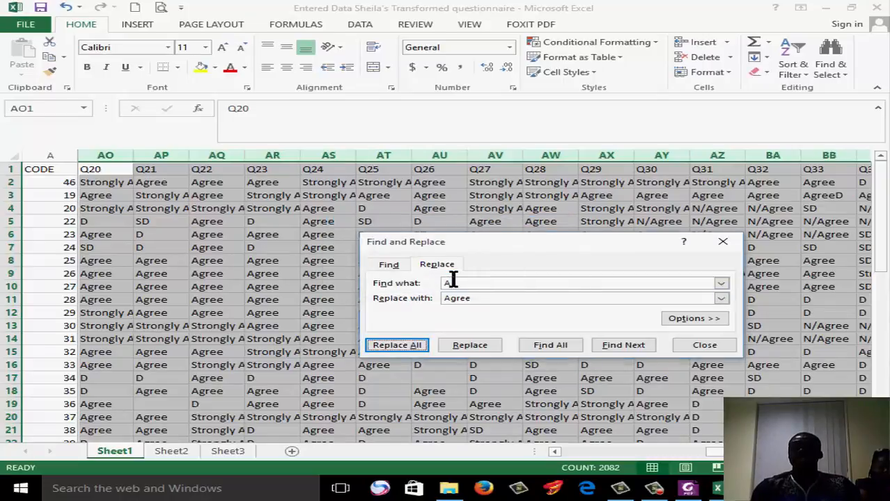
# Set the search text in Find and Replace to SD
pyautogui.click(480, 281)
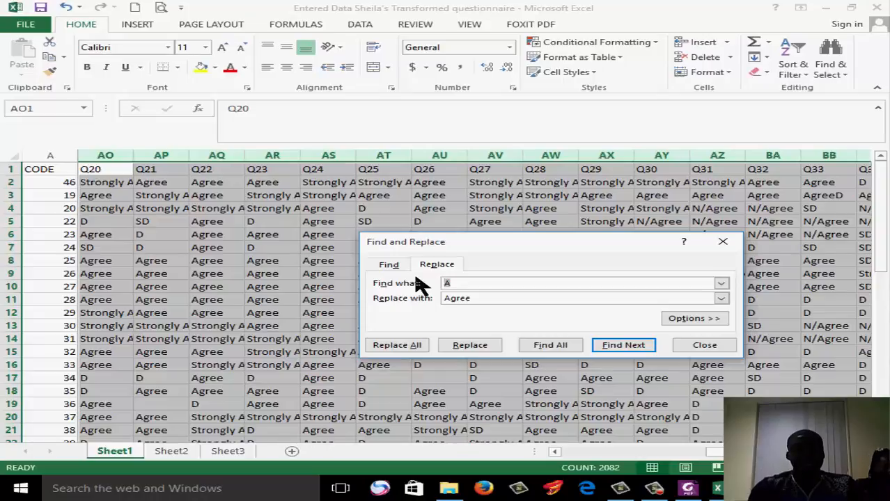
pyautogui.write('DA')
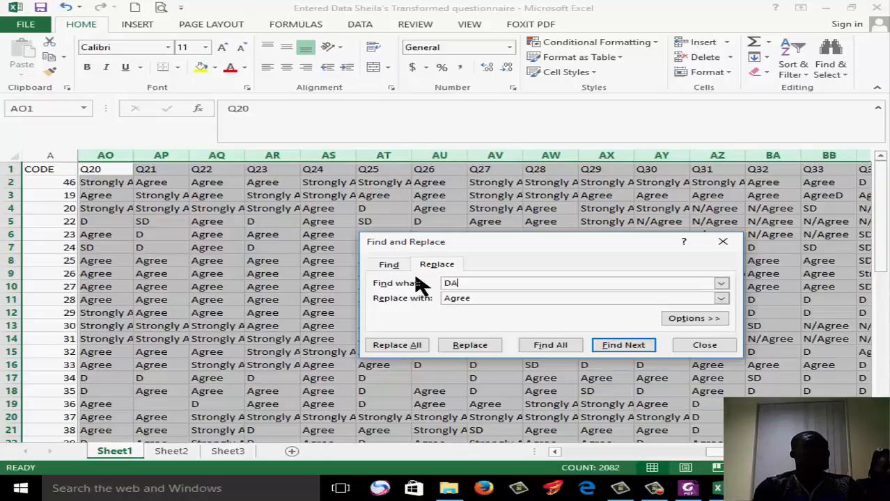
pyautogui.press('BackSpace')
pyautogui.press('BackSpace')
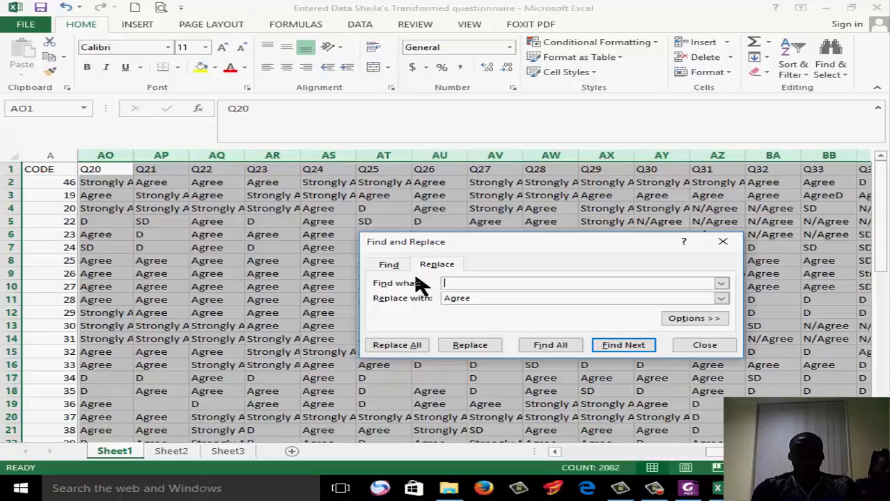
pyautogui.write('S')
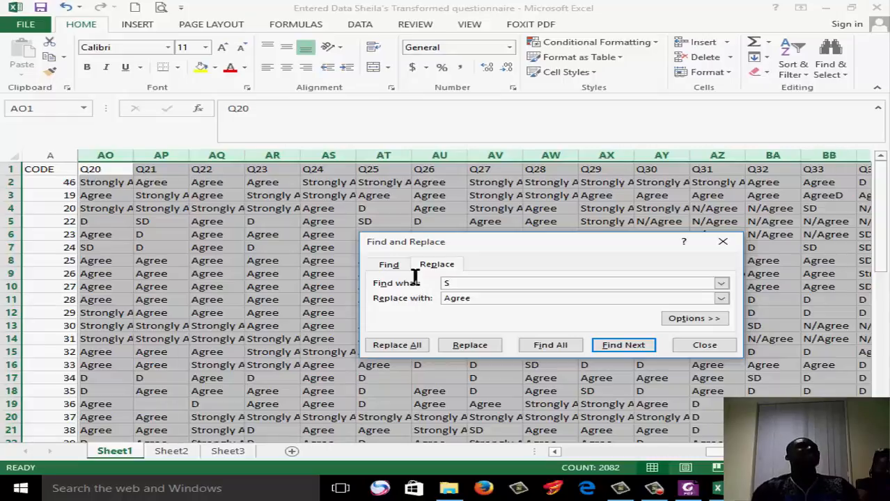
pyautogui.click(449, 299)
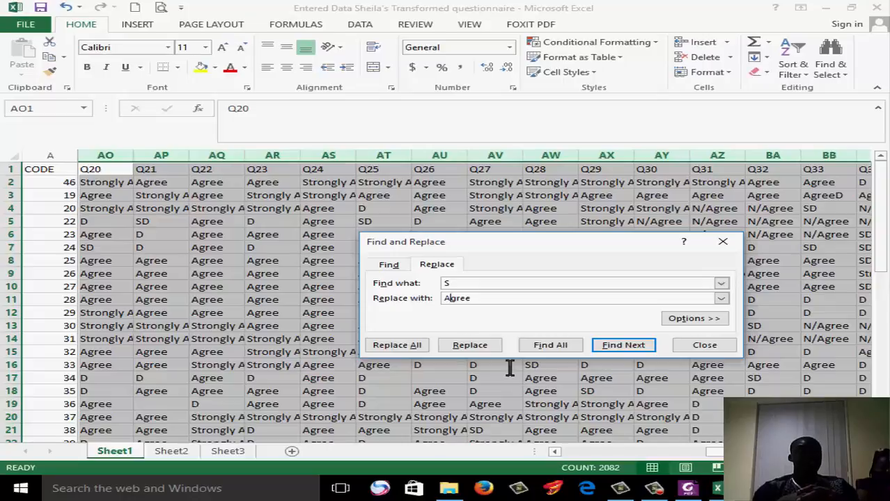
pyautogui.click(465, 284)
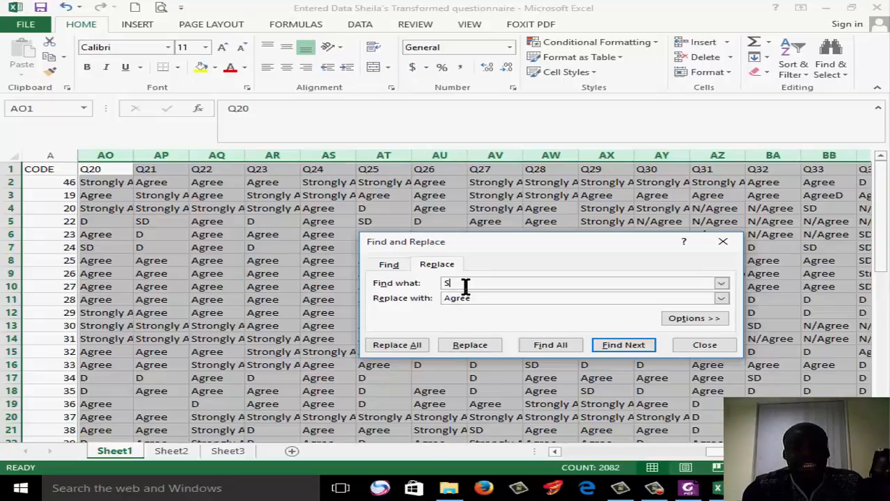
pyautogui.write('D')
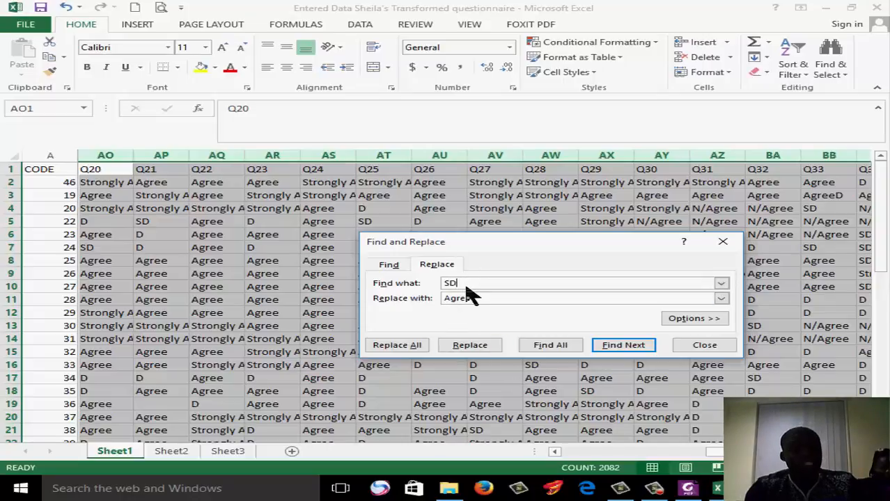
# Try replacing all occurrences of SD with Agree in the selected columns, then undo the replacement
pyautogui.click(409, 346)
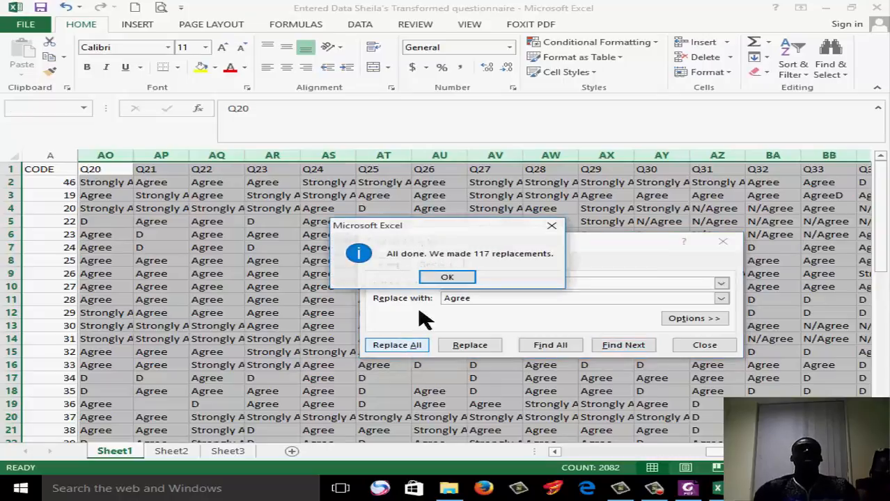
pyautogui.click(448, 276)
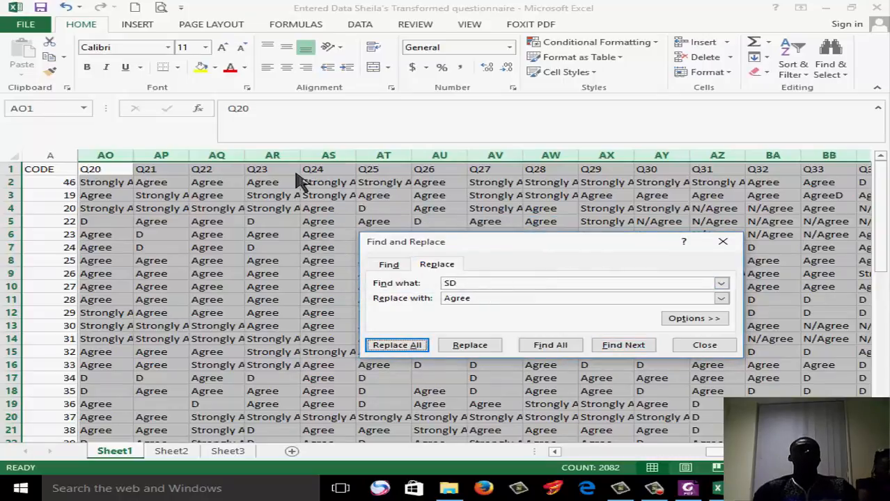
pyautogui.click(68, 10)
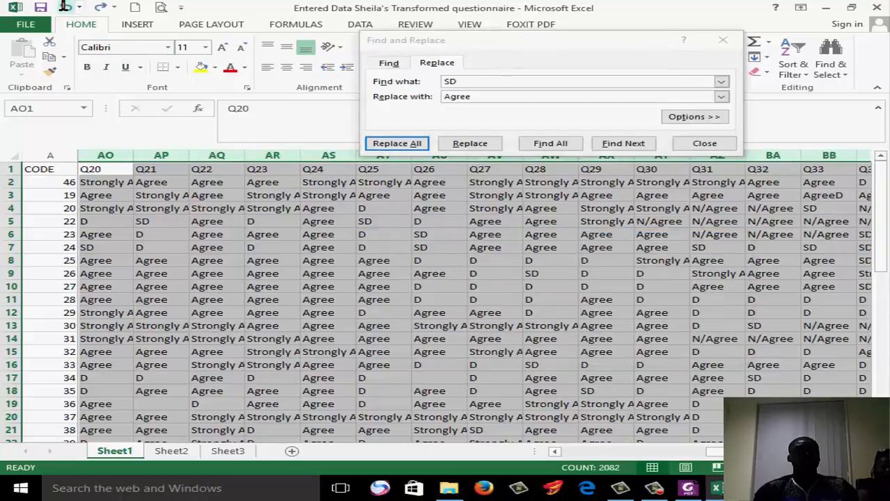
# Replace all occurrences of SD with Strongly Disagree in the selected Q20 to Q60 columns
pyautogui.moveTo(477, 96); pyautogui.dragTo(429, 100)
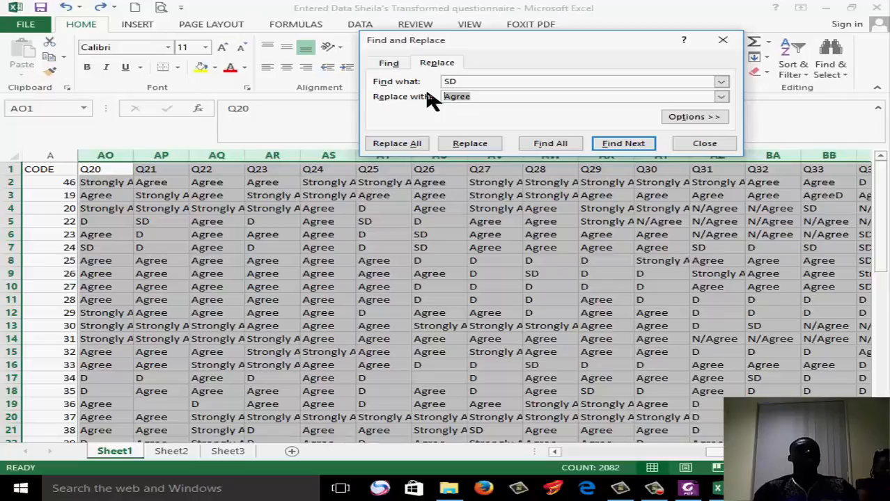
pyautogui.write('Strongly')
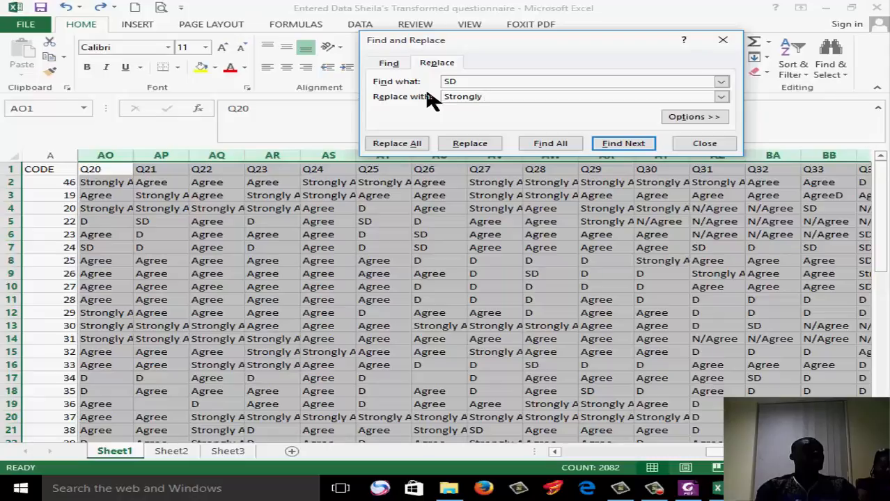
pyautogui.write('Disagree')
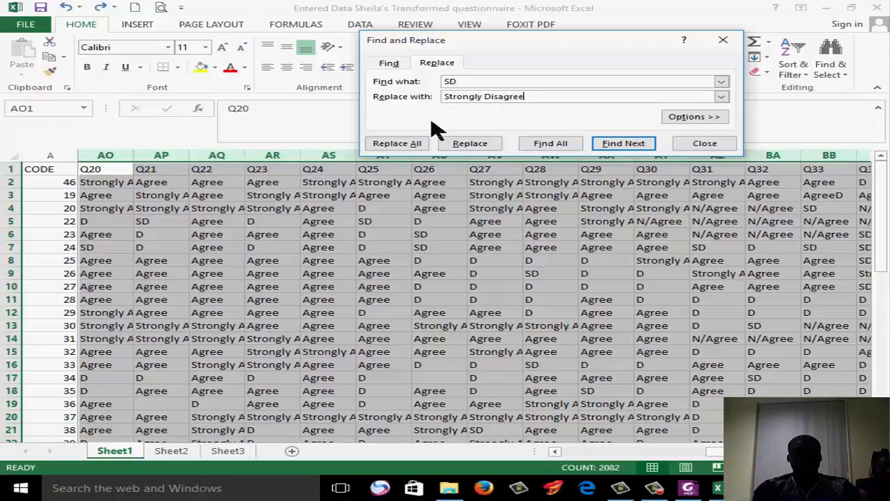
pyautogui.click(412, 144)
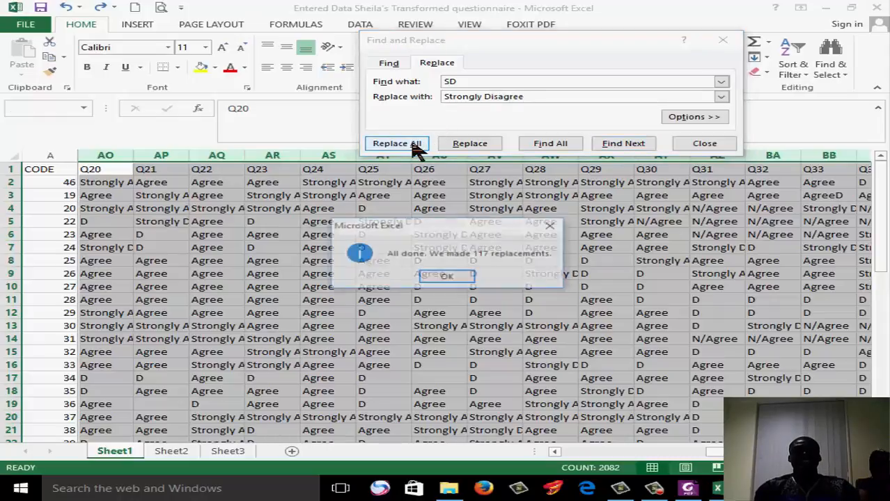
pyautogui.click(449, 277)
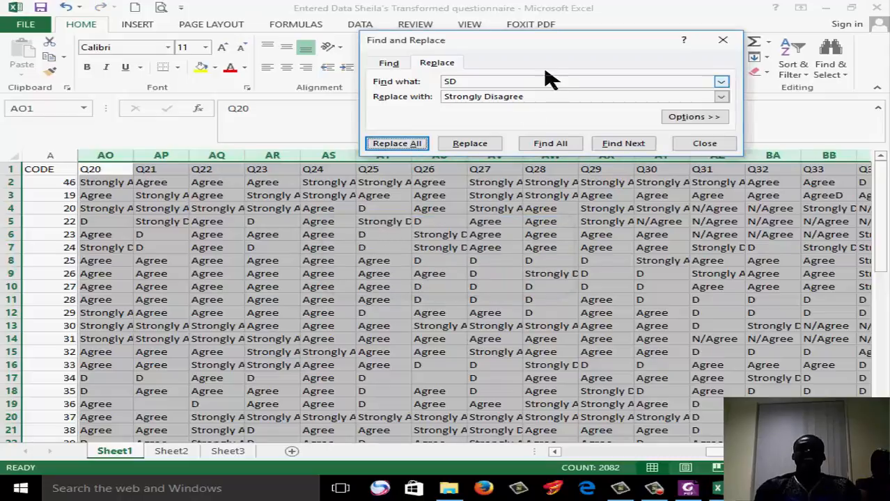
# Replace all occurrences of D with Disagree in the selected Q20 to Q60 columns
pyautogui.click(452, 85)
pyautogui.press('BackSpace')
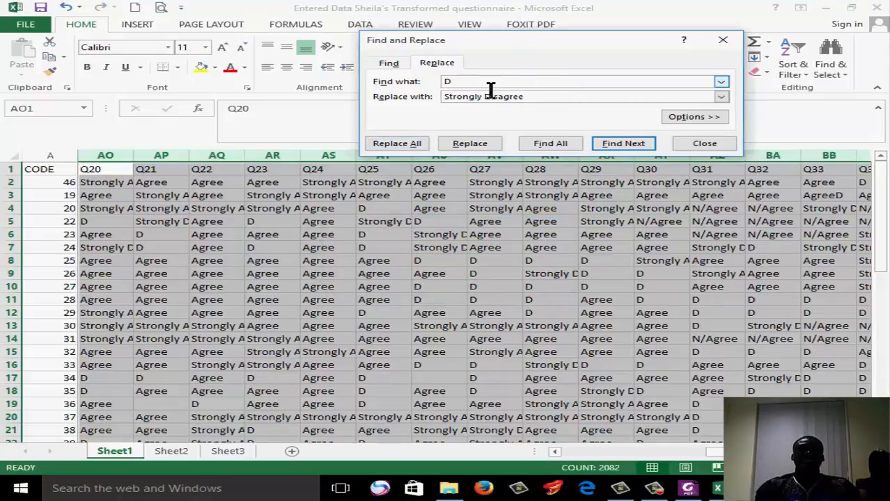
pyautogui.moveTo(489, 97); pyautogui.dragTo(438, 97)
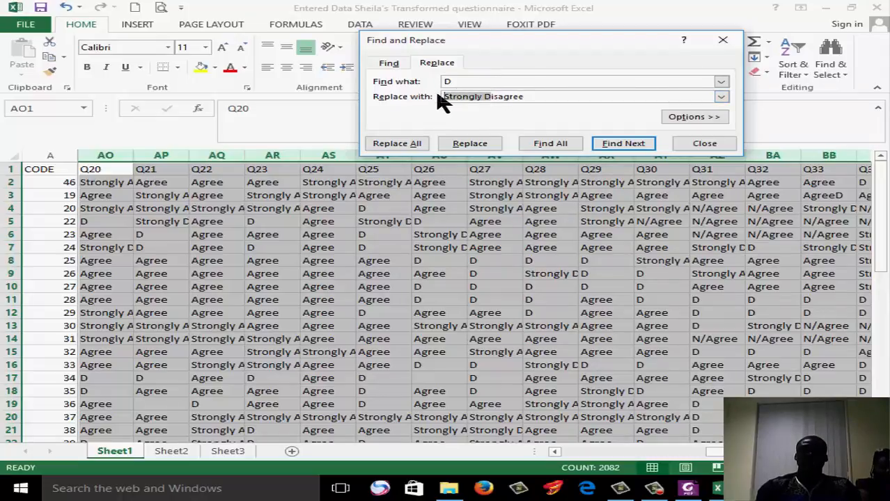
pyautogui.press('BackSpace')
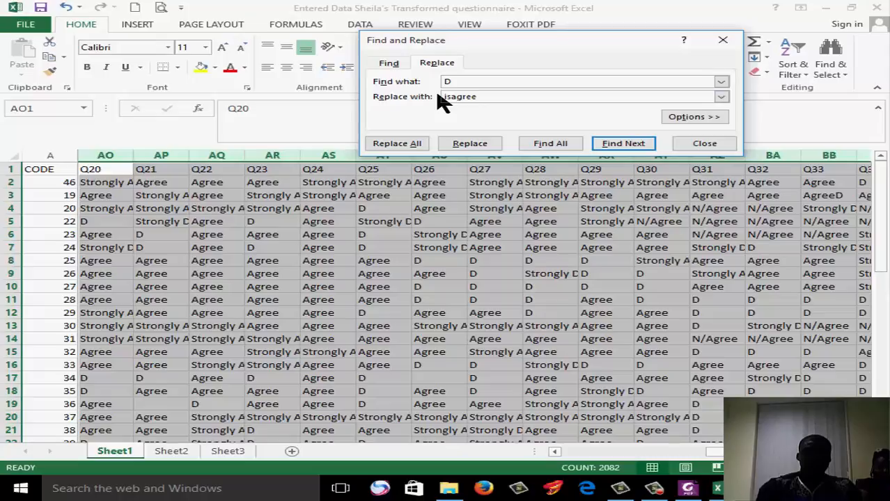
pyautogui.write('D')
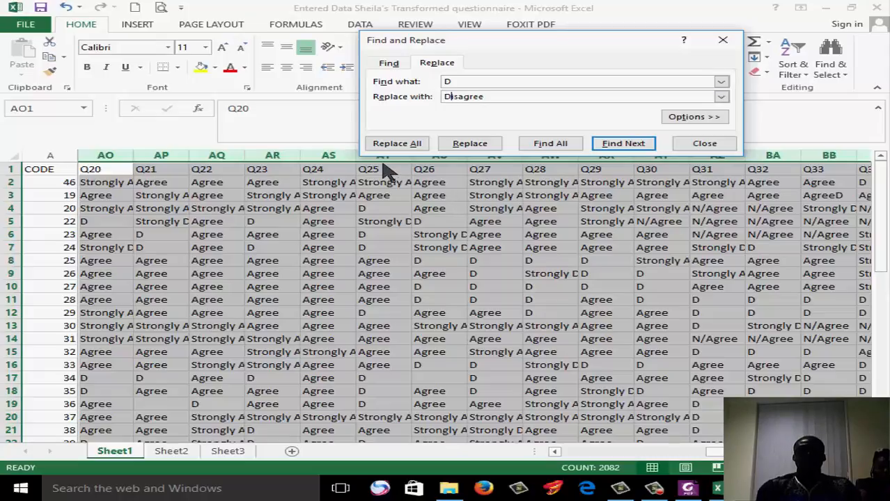
pyautogui.click(400, 144)
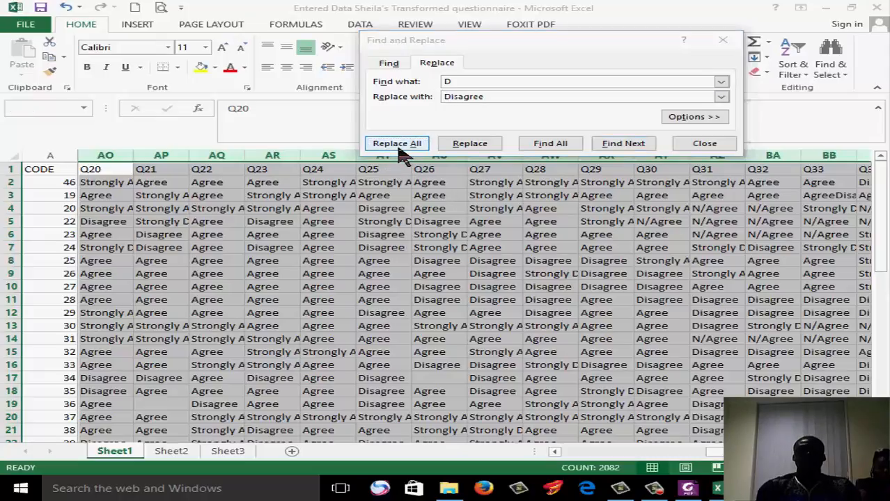
pyautogui.click(449, 278)
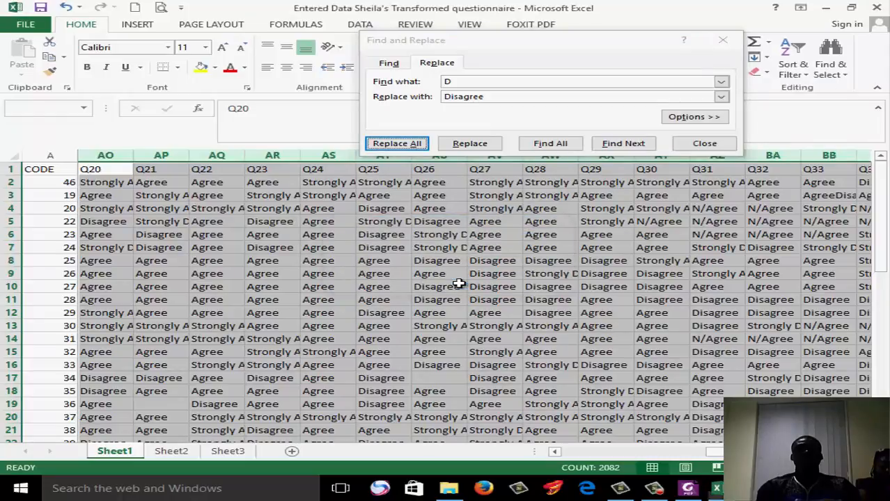
# Copy the mislabelled Q31 answer in cell AZ4 and enter N/Agree as the search text
pyautogui.moveTo(883, 209); pyautogui.dragTo(880, 179)
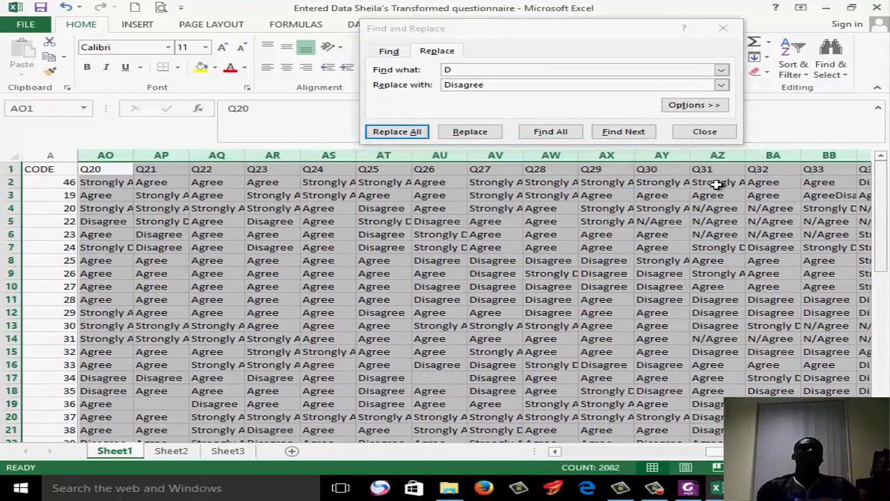
pyautogui.click(715, 208)
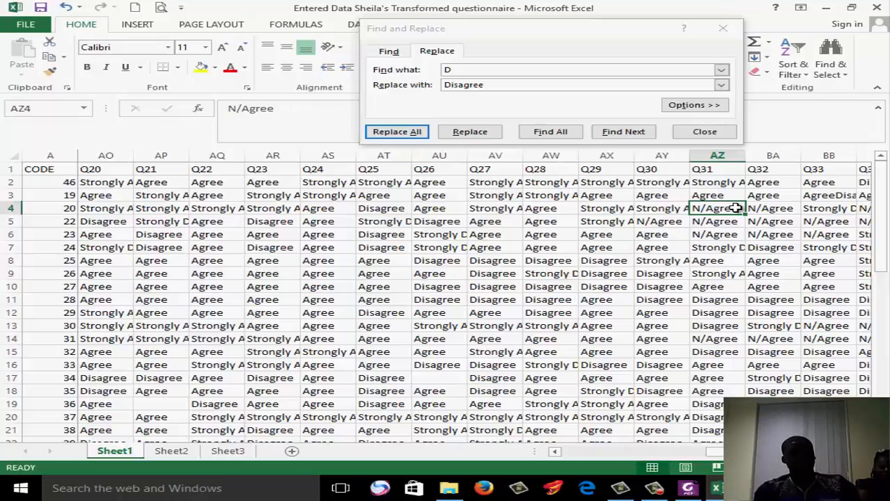
pyautogui.hotkey('ctrl', 'c')
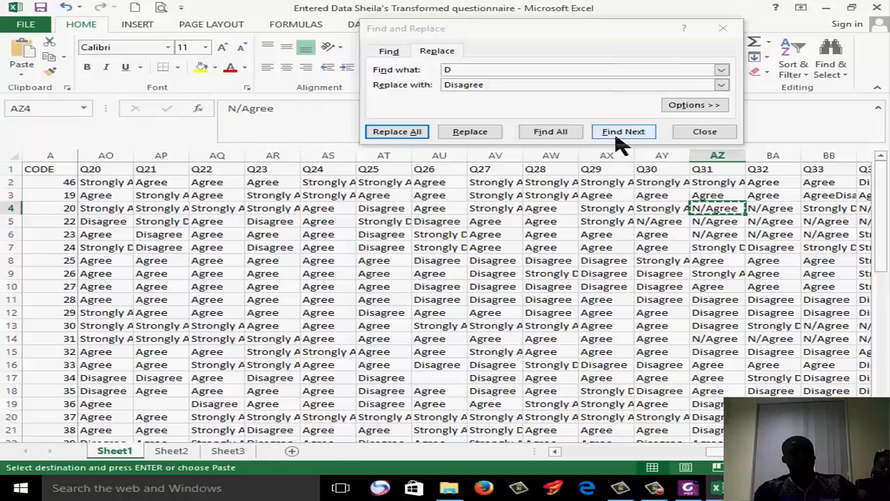
pyautogui.click(495, 72)
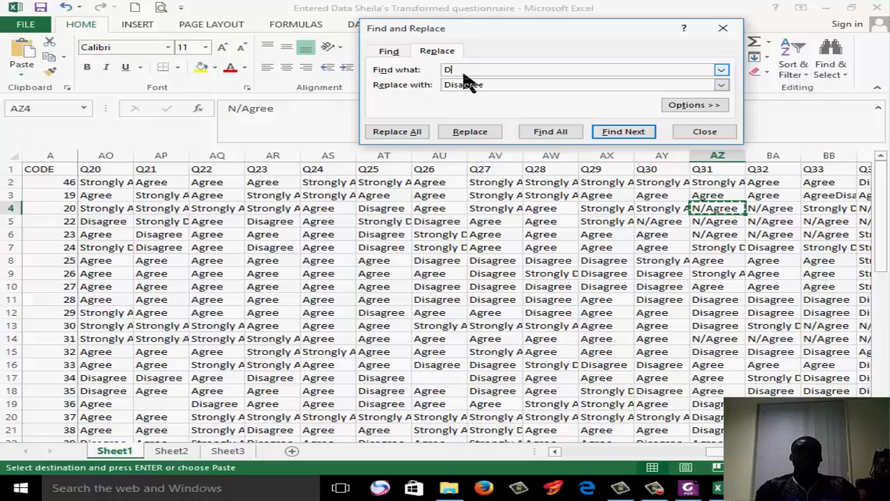
pyautogui.moveTo(464, 71); pyautogui.dragTo(420, 58)
pyautogui.write('N/Agree')
# Replace all occurrences of N/Agree with N/A across the sheet
pyautogui.click(497, 83)
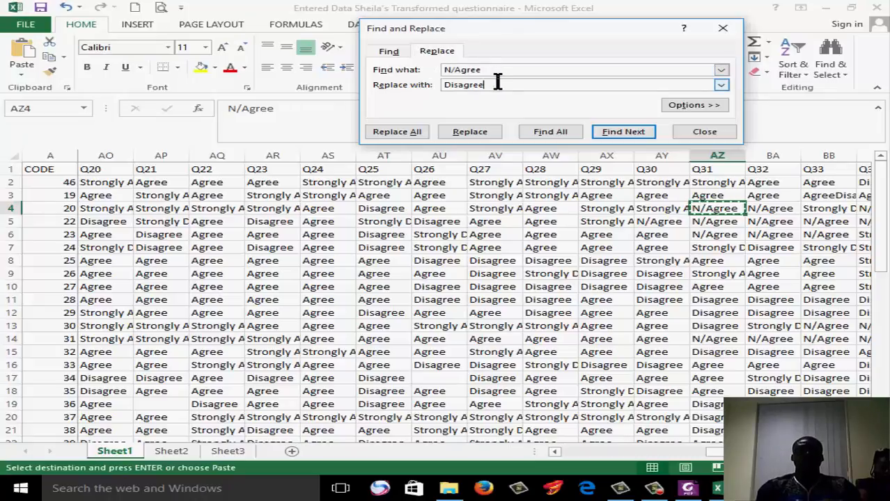
pyautogui.press('BackSpace')
pyautogui.press('BackSpace')
pyautogui.press('BackSpace')
pyautogui.press('BackSpace')
pyautogui.press('BackSpace')
pyautogui.press('BackSpace')
pyautogui.press('BackSpace')
pyautogui.press('BackSpace')
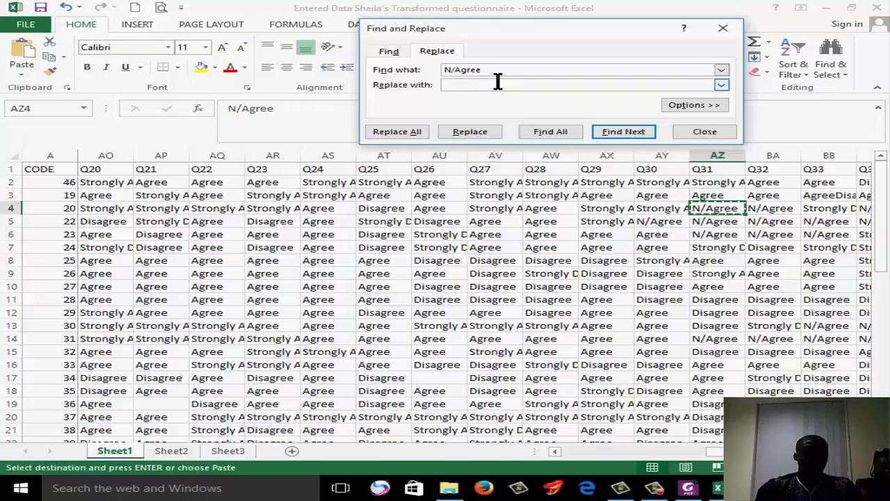
pyautogui.write('N/A')
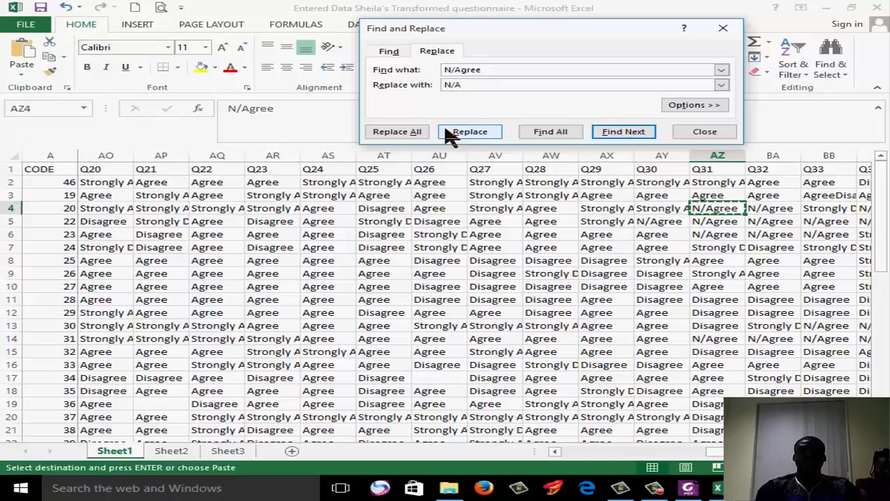
pyautogui.click(411, 137)
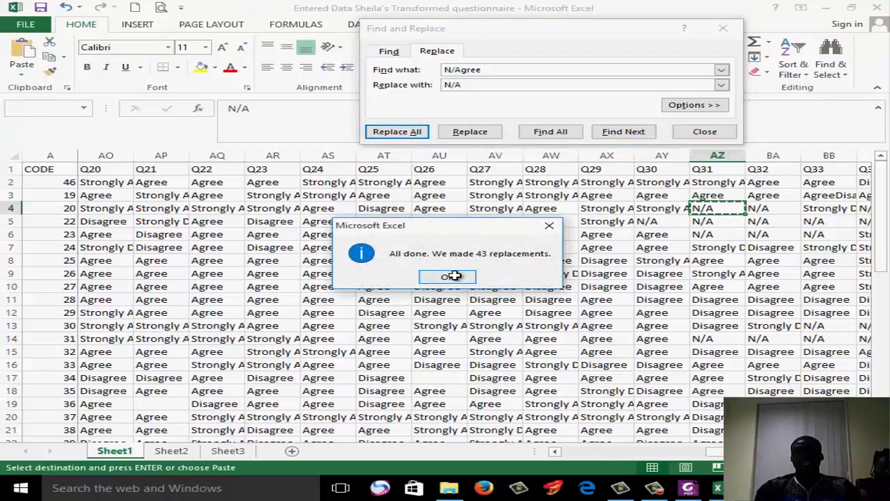
pyautogui.click(449, 277)
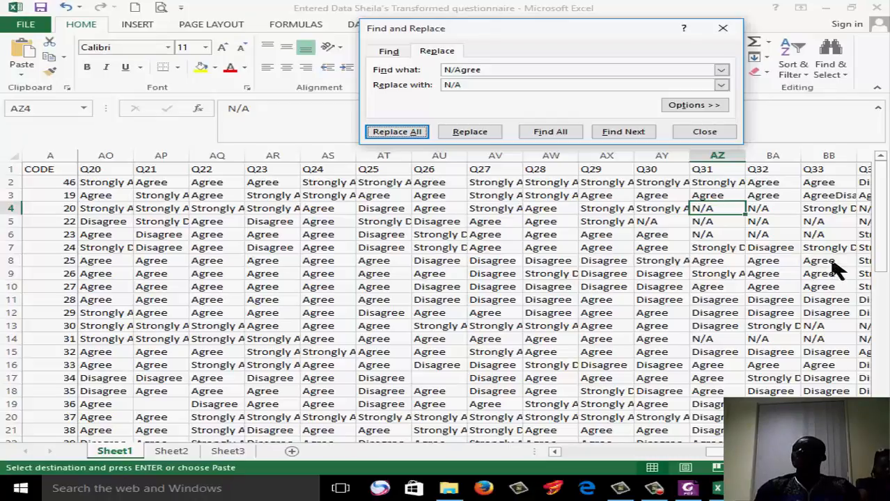
# Close the replace dialog and review the relabelled answers across the columns through Q60
pyautogui.click(724, 29)
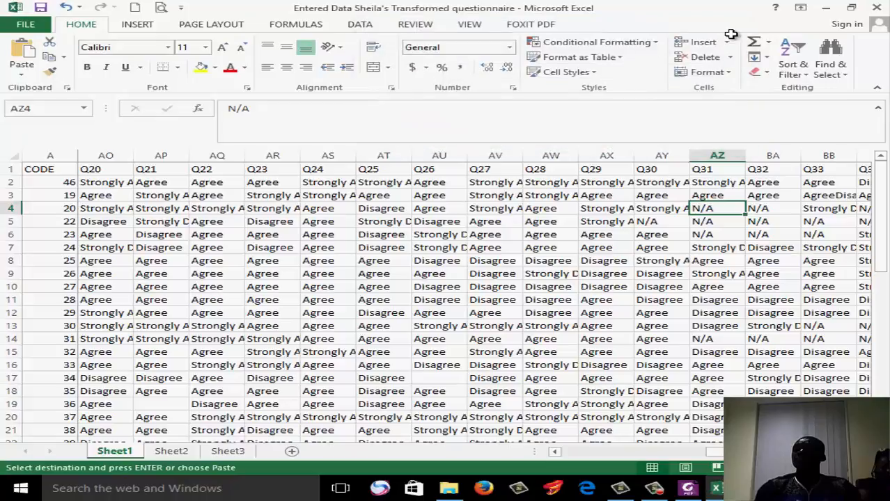
pyautogui.click(731, 249)
pyautogui.moveTo(738, 452); pyautogui.dragTo(839, 452)
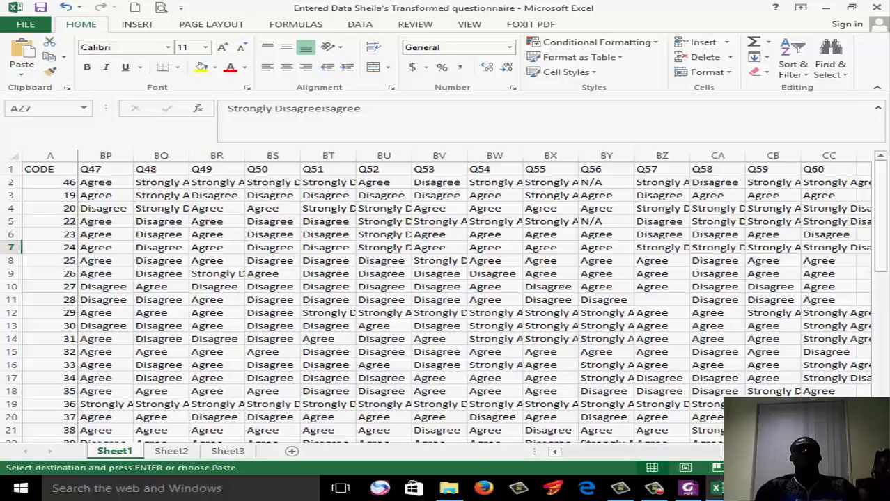
pyautogui.moveTo(839, 452); pyautogui.dragTo(446, 450)
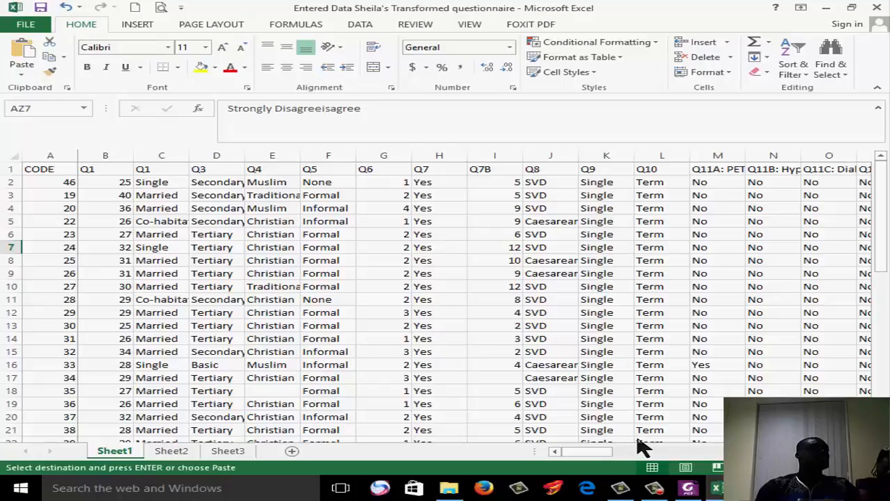
# Sort the whole table by the first Q1 column from smallest to largest, expanding the selection, and check the order down to the last row
pyautogui.click(106, 155)
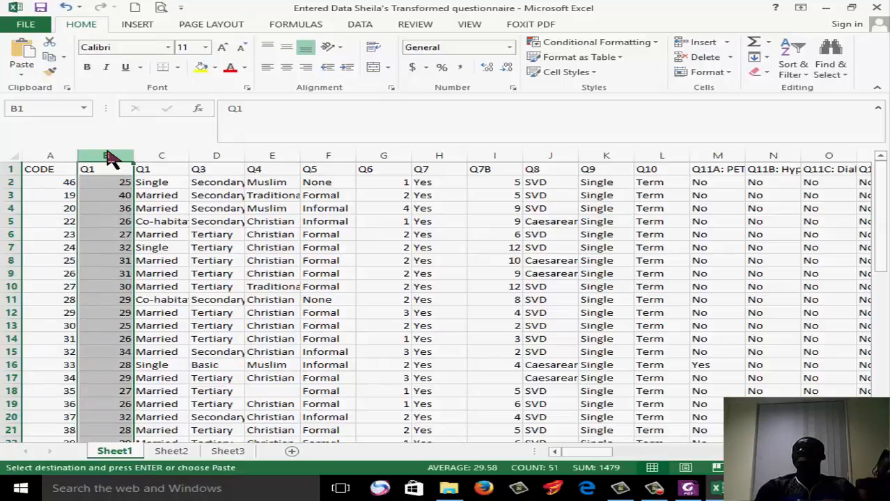
pyautogui.click(800, 75)
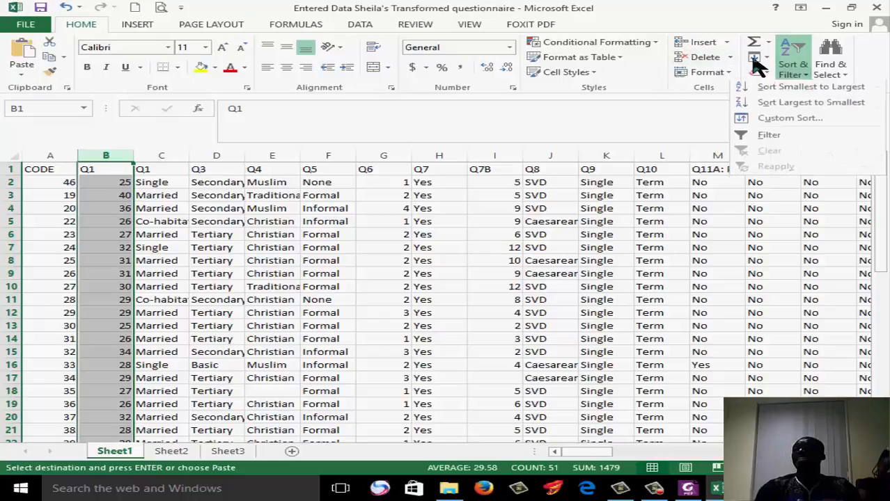
pyautogui.click(800, 94)
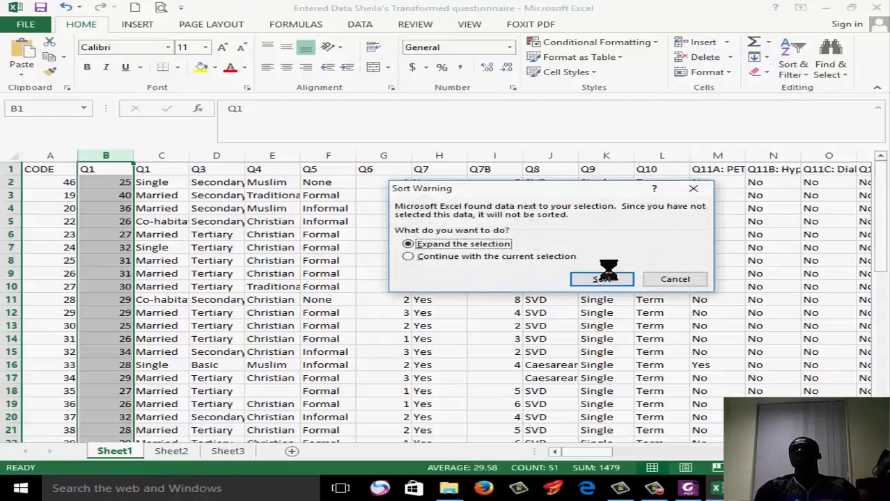
pyautogui.click(603, 278)
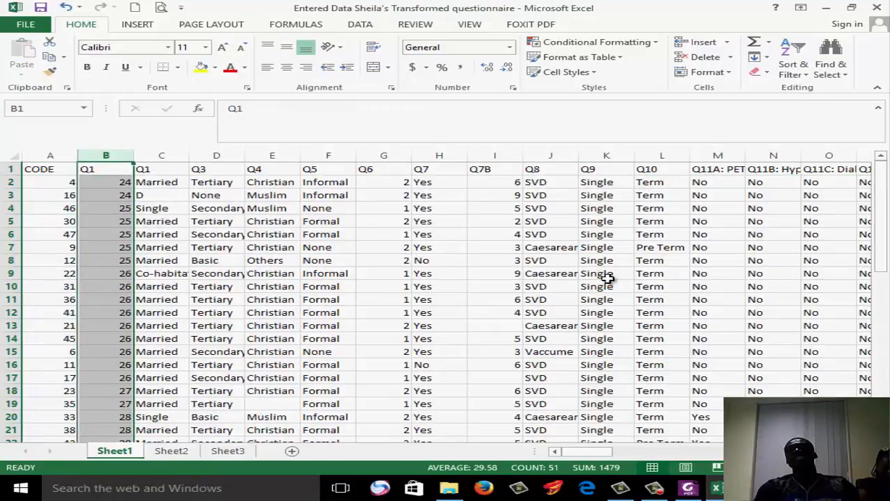
pyautogui.moveTo(113, 181); pyautogui.dragTo(134, 439)
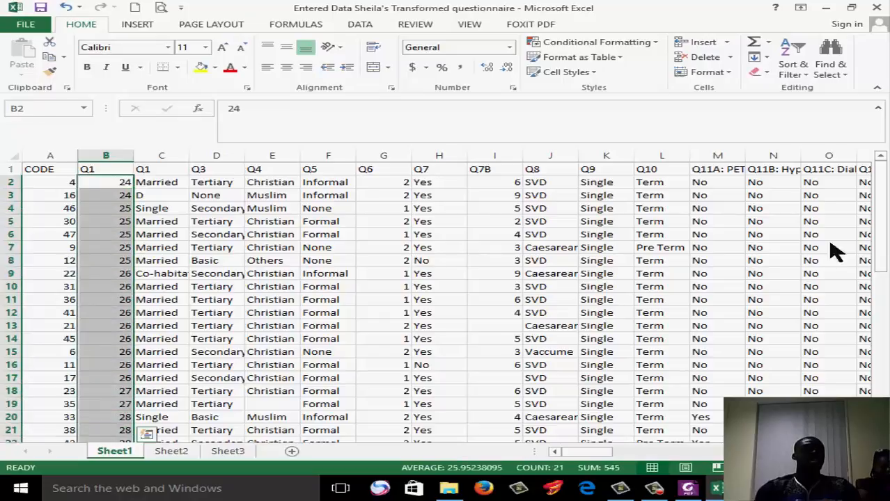
pyautogui.moveTo(880, 245); pyautogui.dragTo(880, 339)
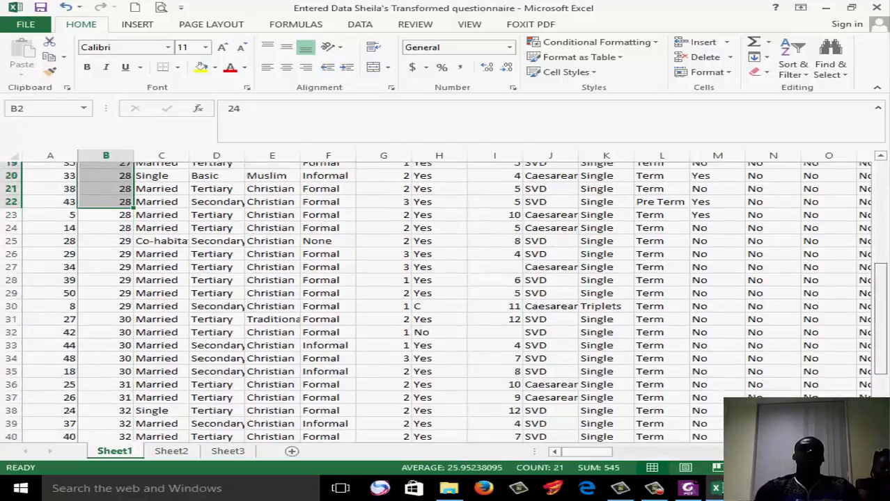
pyautogui.scroll(-4, 446, 303)
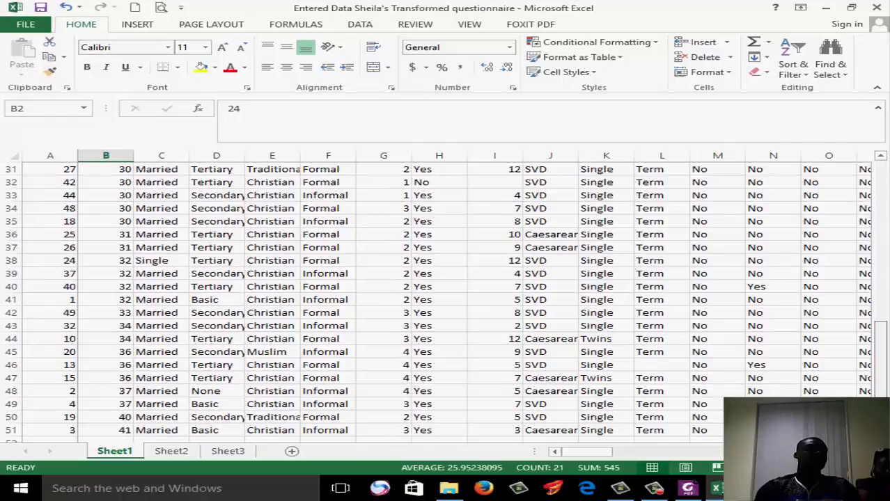
pyautogui.scroll(-2, 446, 303)
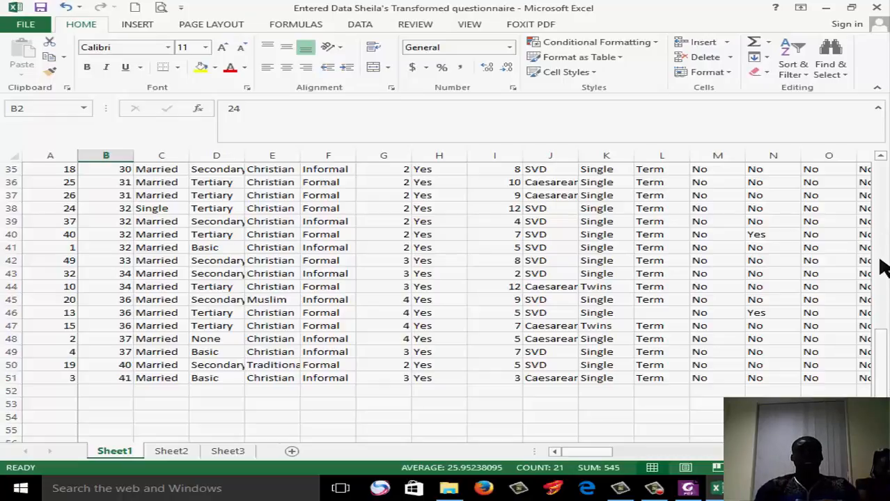
pyautogui.moveTo(886, 337); pyautogui.dragTo(885, 217)
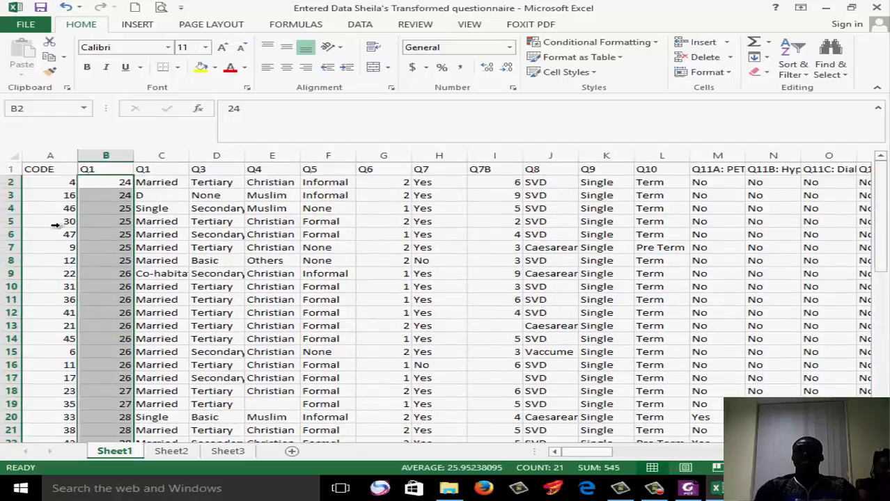
# Mark two records for tracking: fill row 6 with yellow and set the font of row 12 to red
pyautogui.click(10, 234)
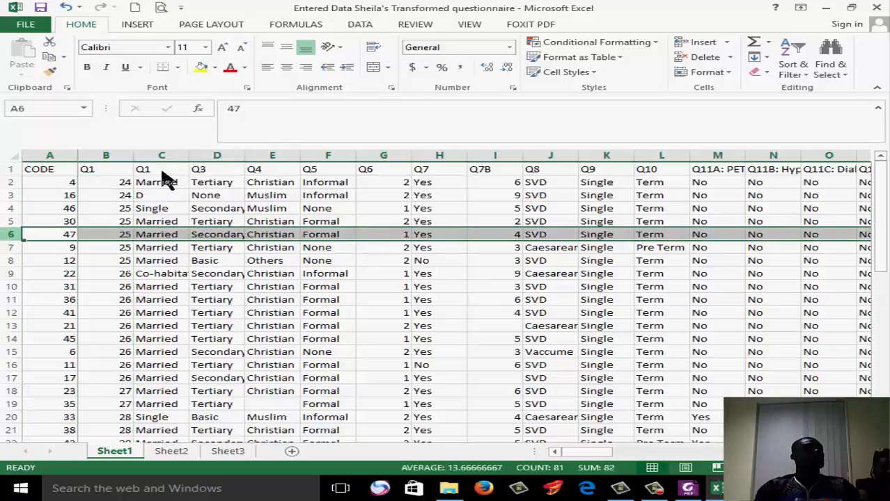
pyautogui.click(201, 67)
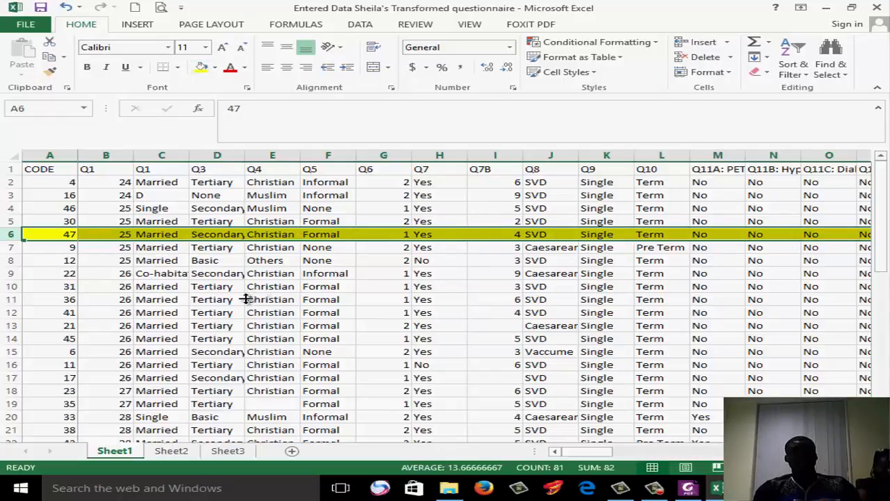
pyautogui.click(5, 313)
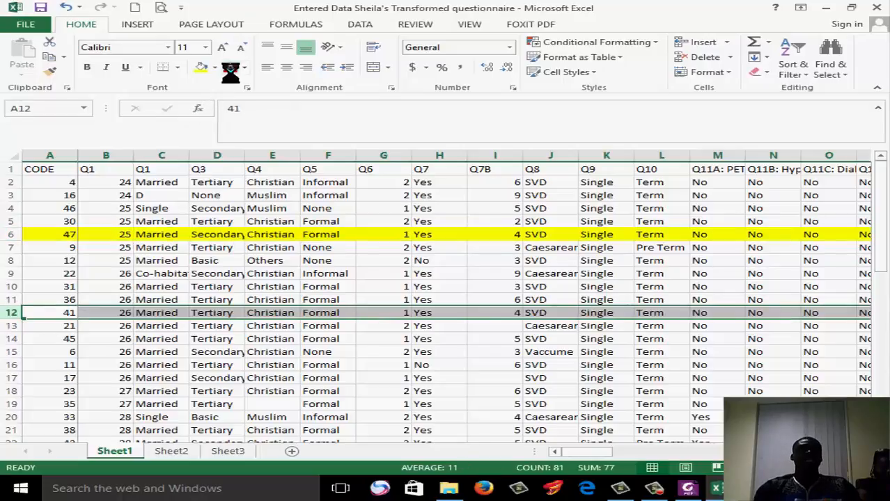
pyautogui.click(230, 70)
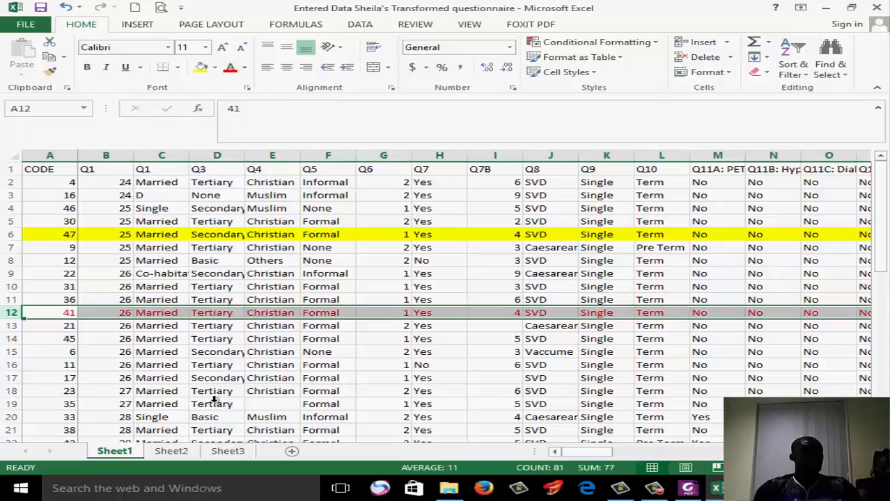
# Sort only the first Q1 column from largest to smallest, continuing with the current selection instead of expanding it
pyautogui.click(118, 155)
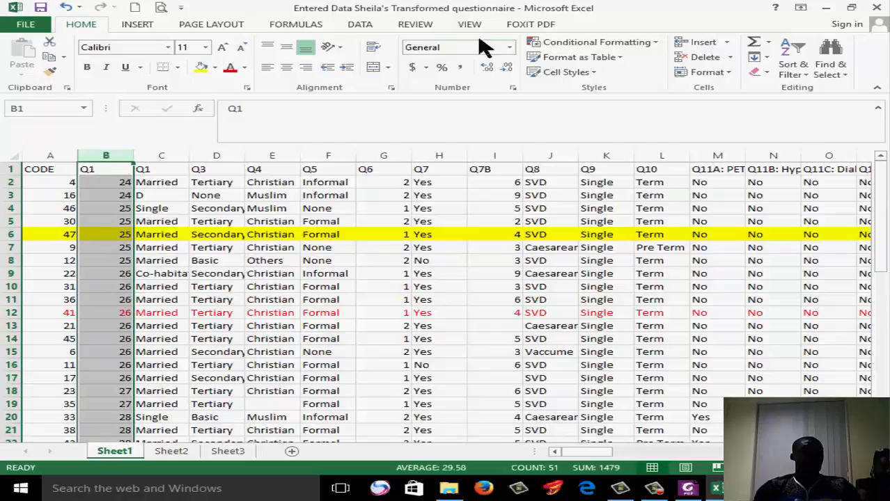
pyautogui.click(797, 66)
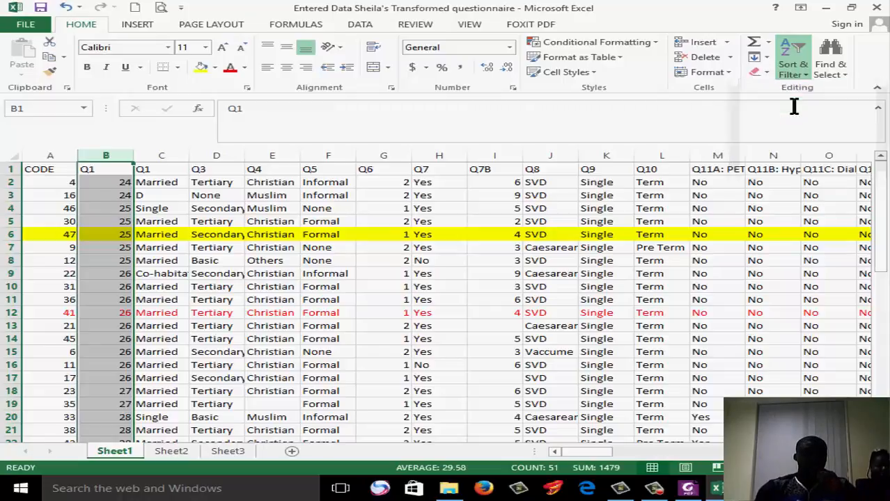
pyautogui.press('F1')
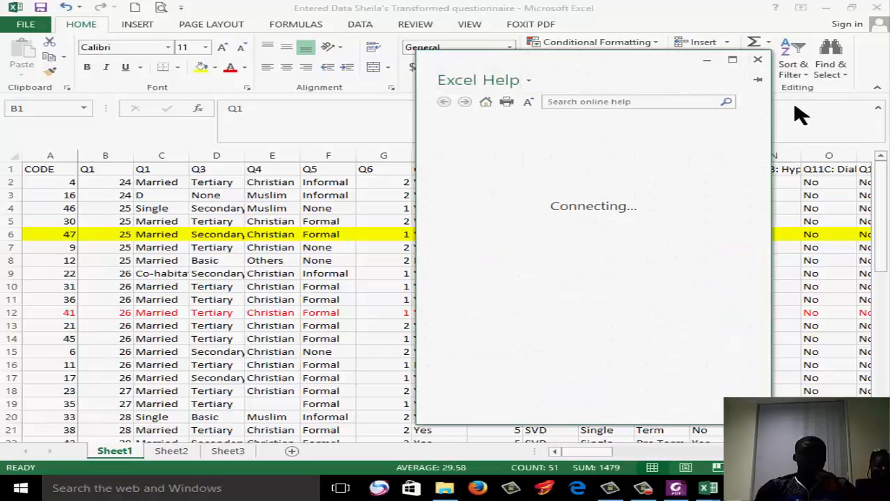
pyautogui.click(759, 62)
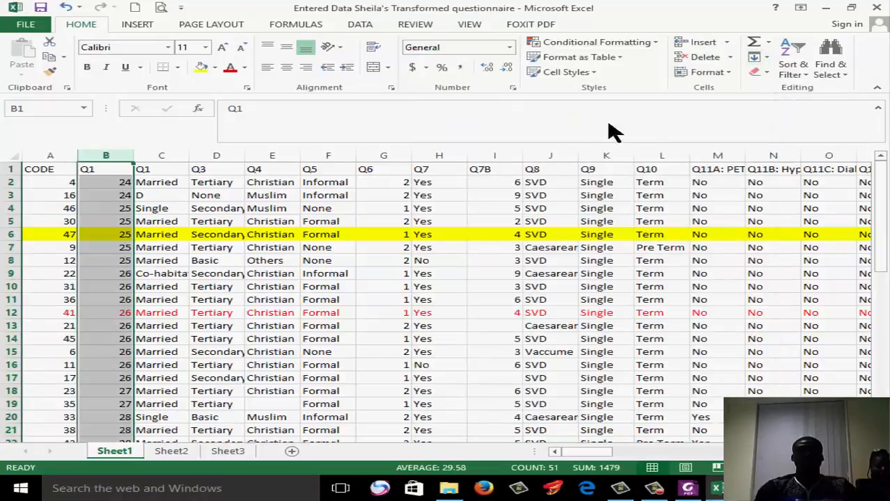
pyautogui.click(794, 71)
pyautogui.click(794, 106)
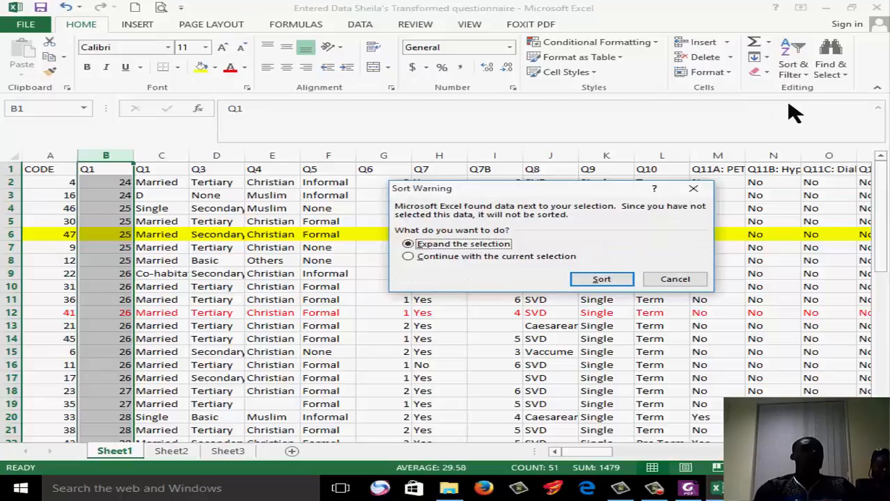
pyautogui.click(502, 249)
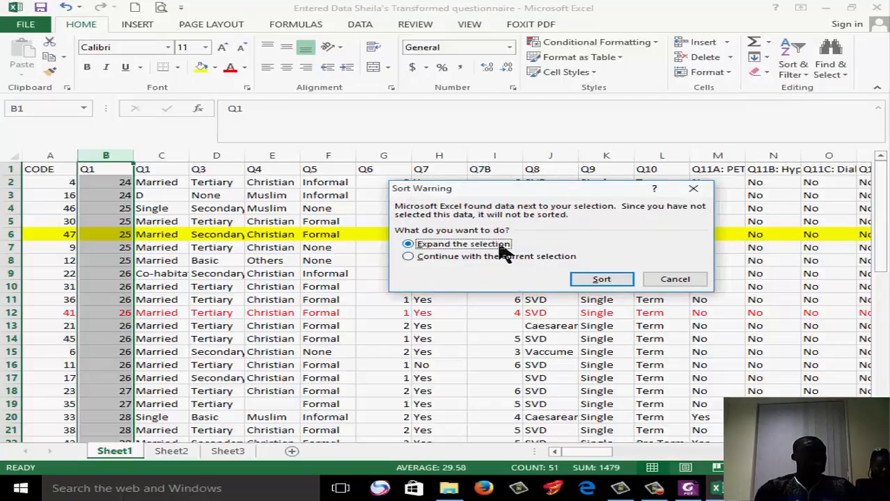
pyautogui.click(471, 261)
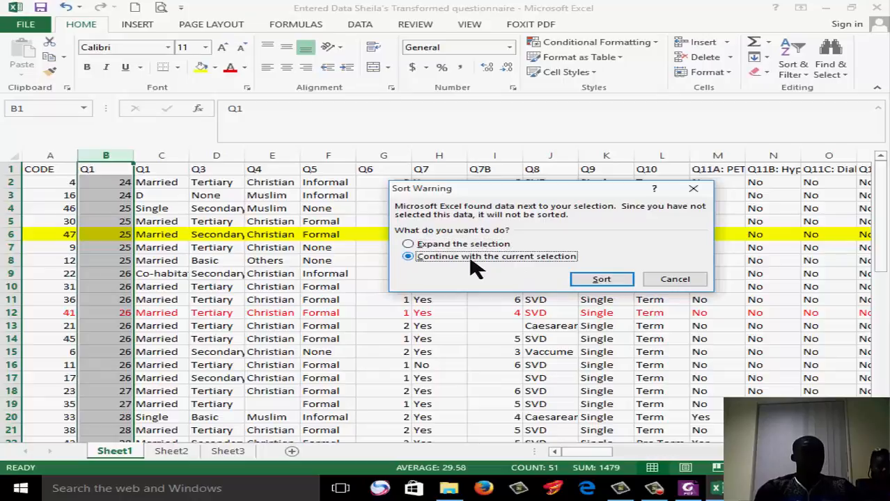
pyautogui.click(601, 279)
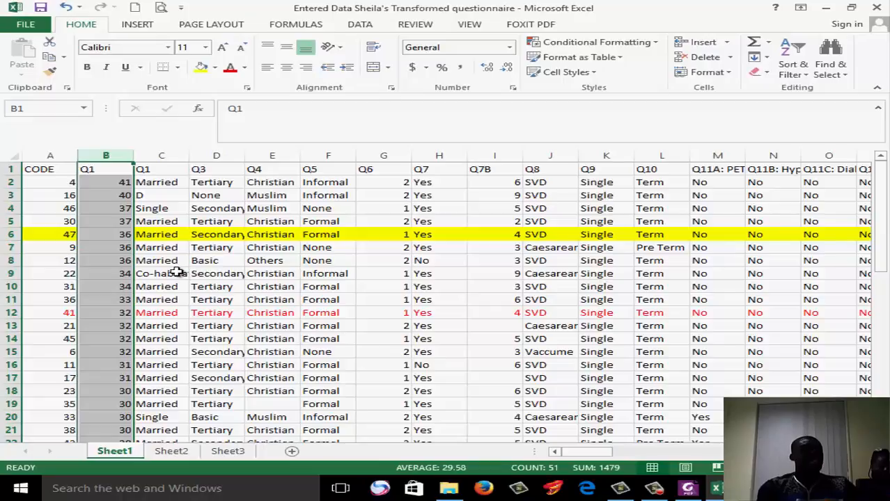
# Compare the Q1 cells in the two marked rows with the displaced coloured cells, and undo the column-only sort
pyautogui.doubleClick(116, 235)
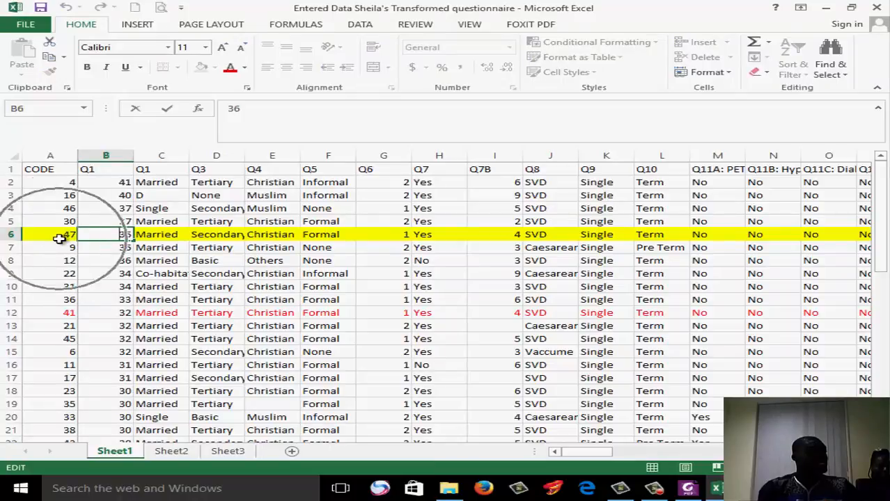
pyautogui.click(114, 313)
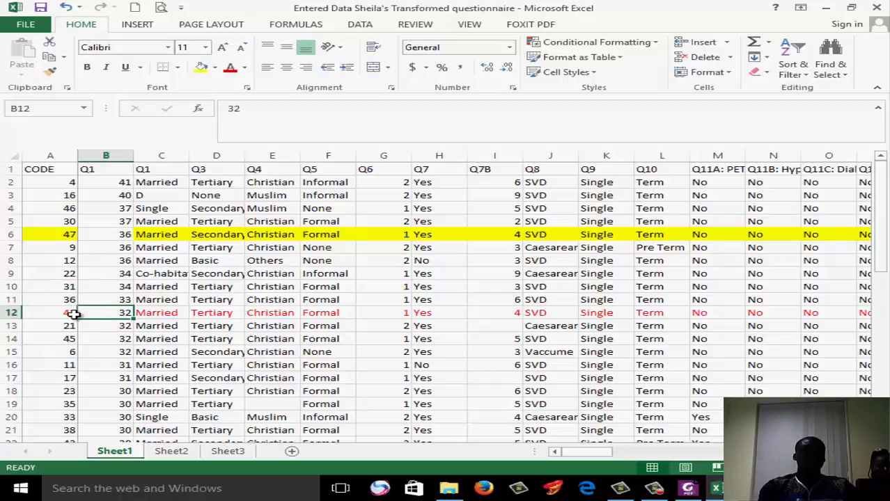
pyautogui.click(172, 324)
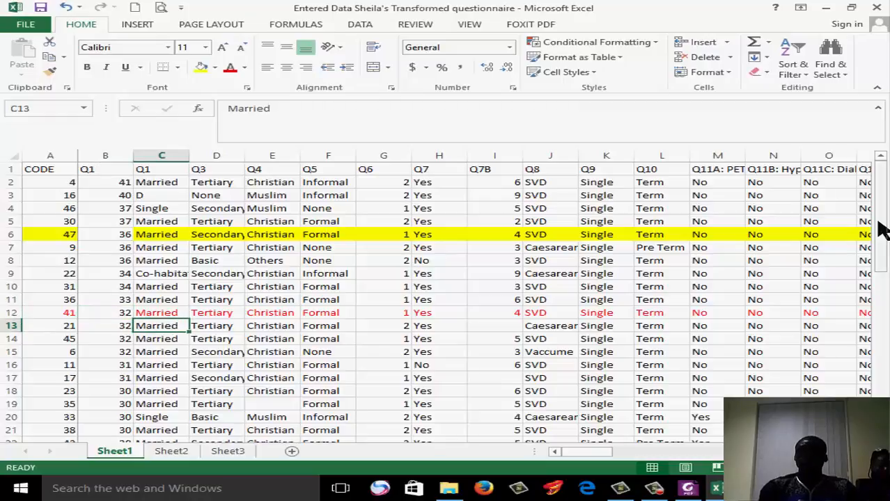
pyautogui.moveTo(881, 230); pyautogui.dragTo(884, 387)
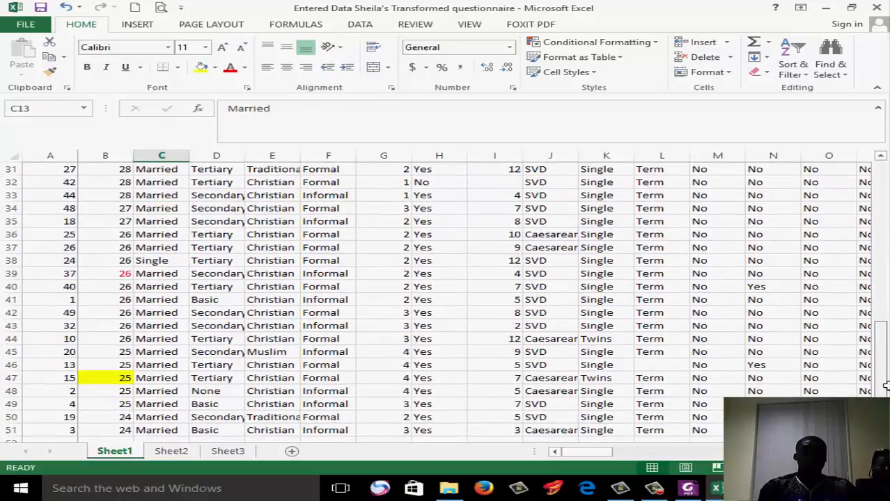
pyautogui.click(116, 275)
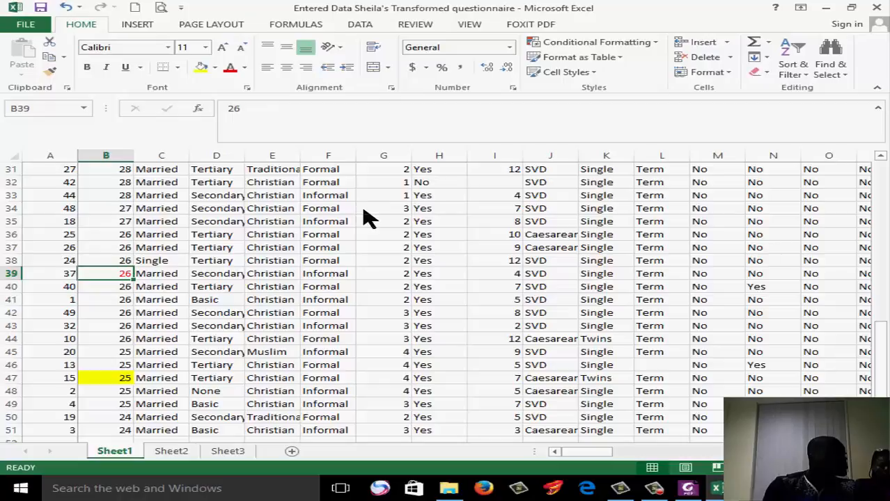
pyautogui.click(67, 7)
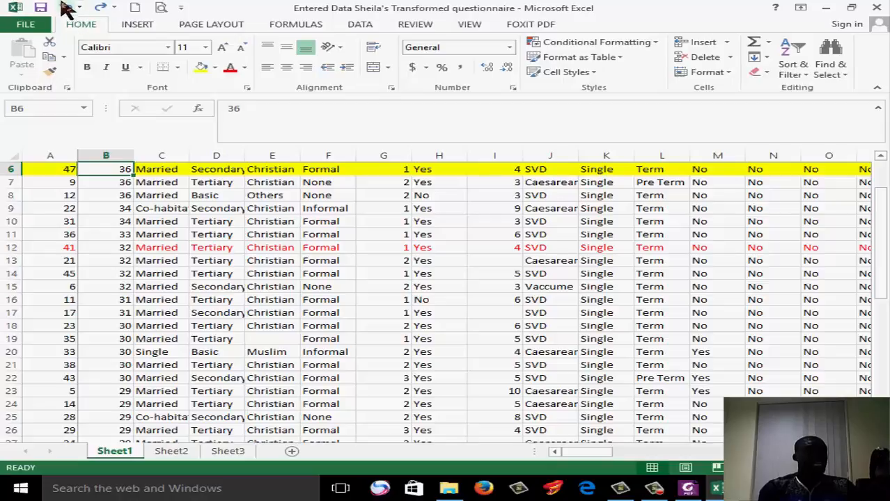
pyautogui.click(67, 7)
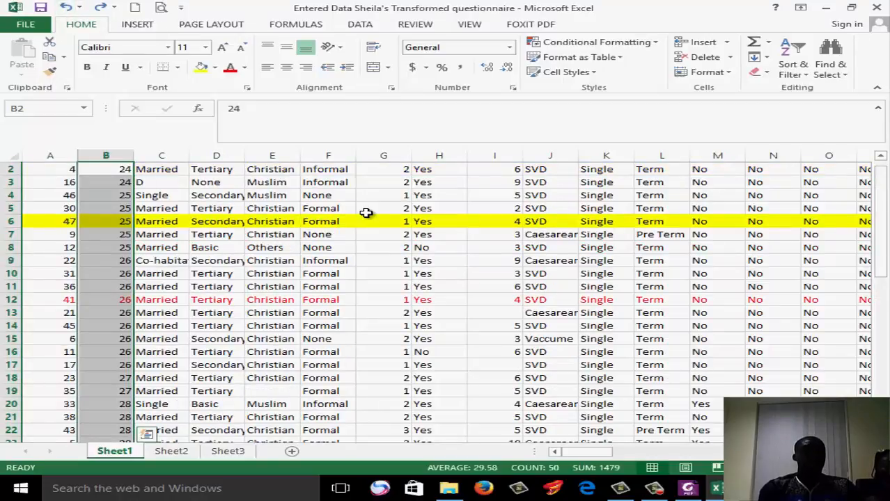
# Sort the whole table by the first Q1 column from largest to smallest with the selection expanded, and check the marked rows
pyautogui.click(794, 73)
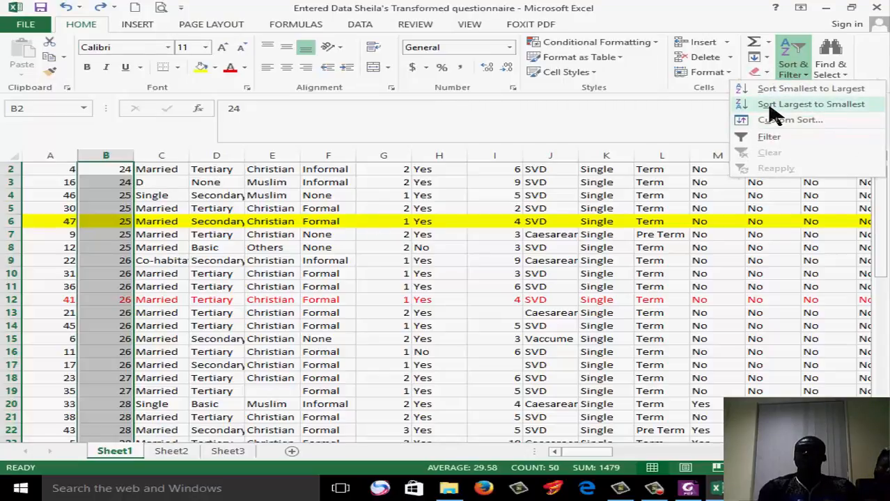
pyautogui.click(770, 108)
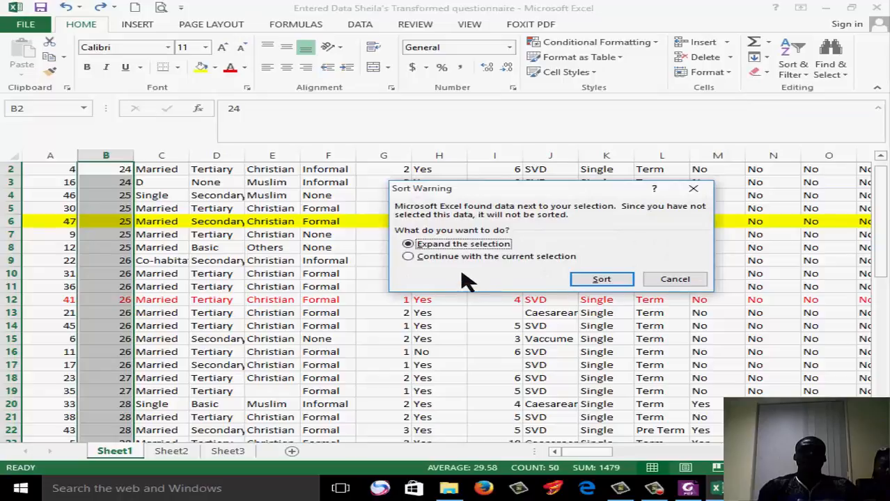
pyautogui.click(603, 281)
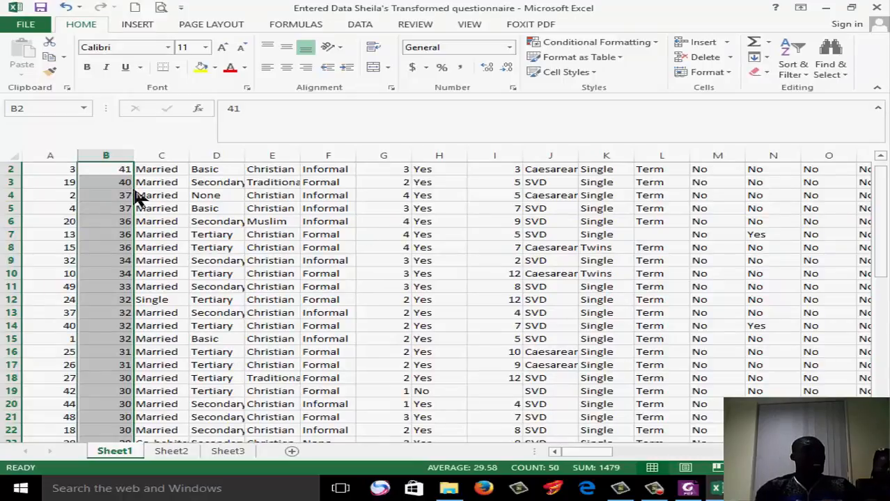
pyautogui.scroll(-2, 887, 223)
pyautogui.scroll(-6, 887, 223)
pyautogui.scroll(-1, 887, 320)
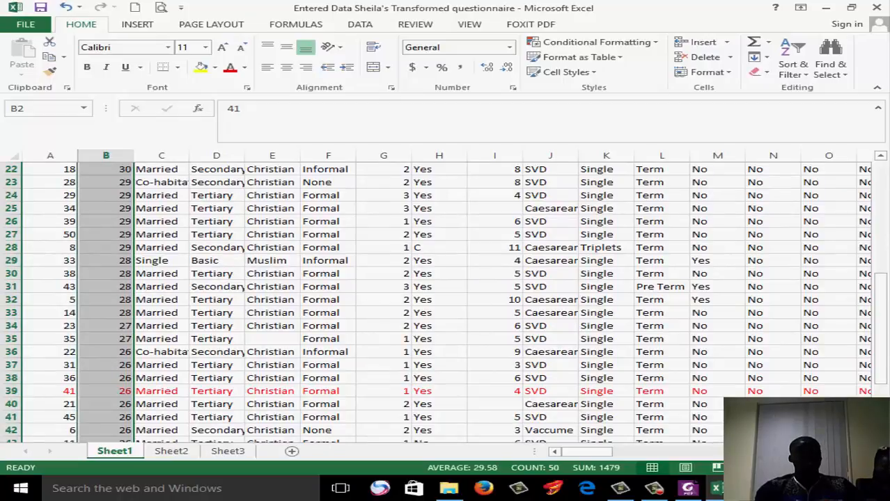
# Check the end of the sorted table, switch to the questionnaire PDF in Foxit PhantomPDF and review it back to page 1
pyautogui.scroll(-3, 887, 355)
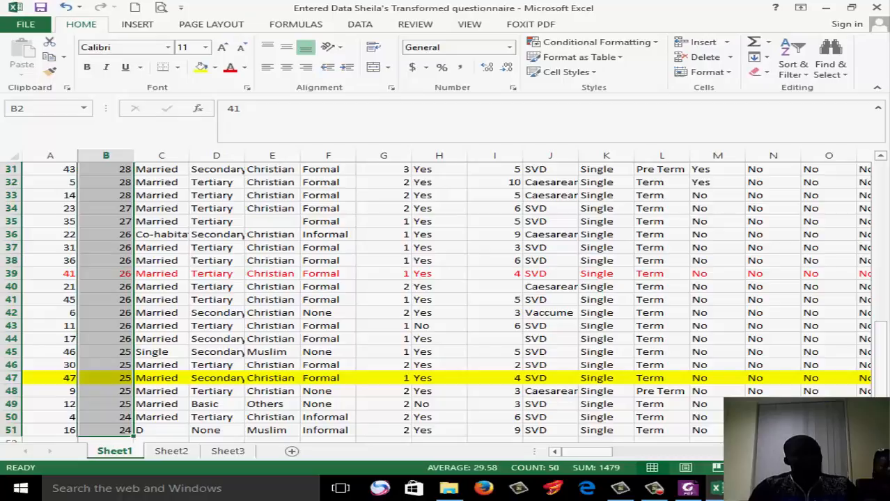
pyautogui.click(687, 489)
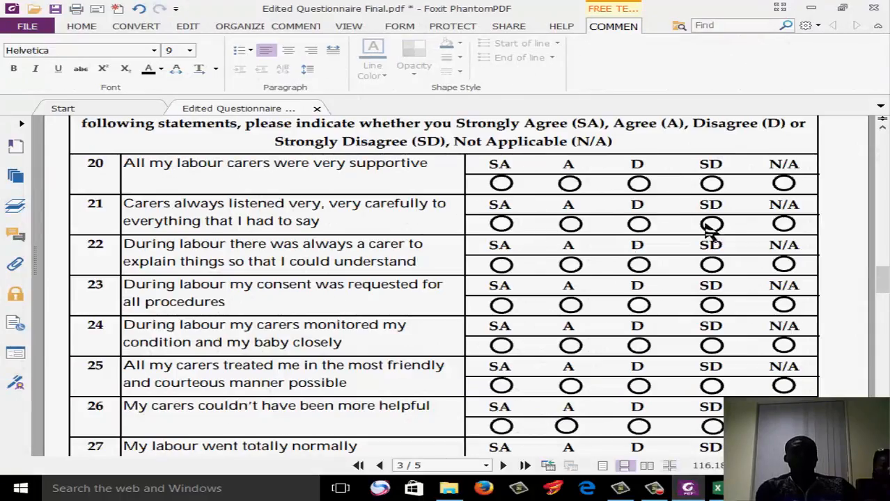
pyautogui.moveTo(883, 296); pyautogui.dragTo(885, 233)
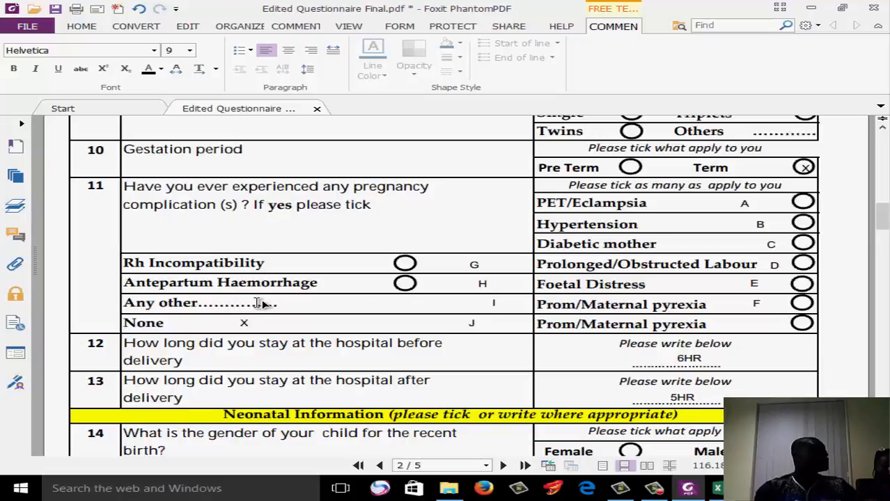
pyautogui.moveTo(884, 217); pyautogui.dragTo(884, 147)
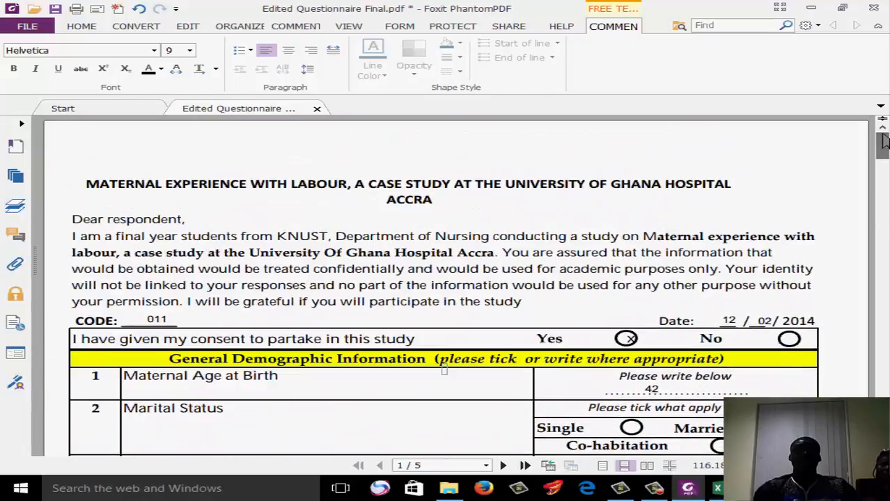
# Minimize the questionnaire PDF, the Excel workbook and the File Explorer folder window to clear the desktop
pyautogui.click(814, 8)
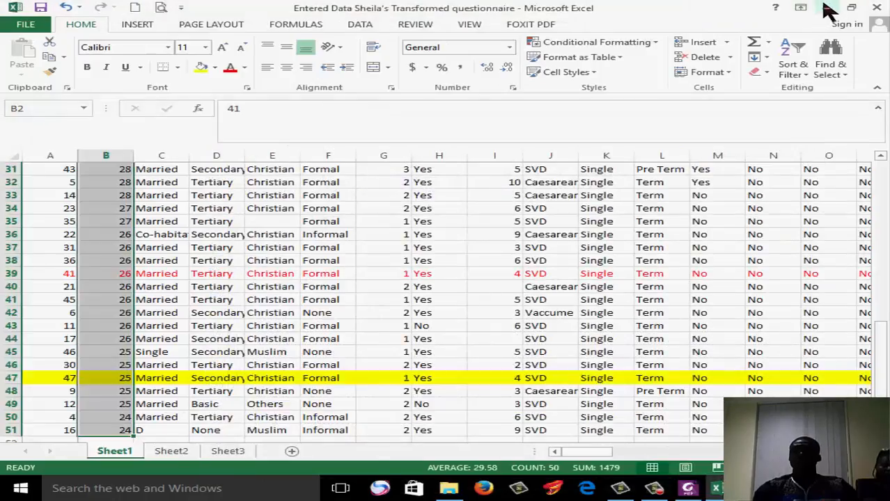
pyautogui.click(825, 7)
pyautogui.click(828, 8)
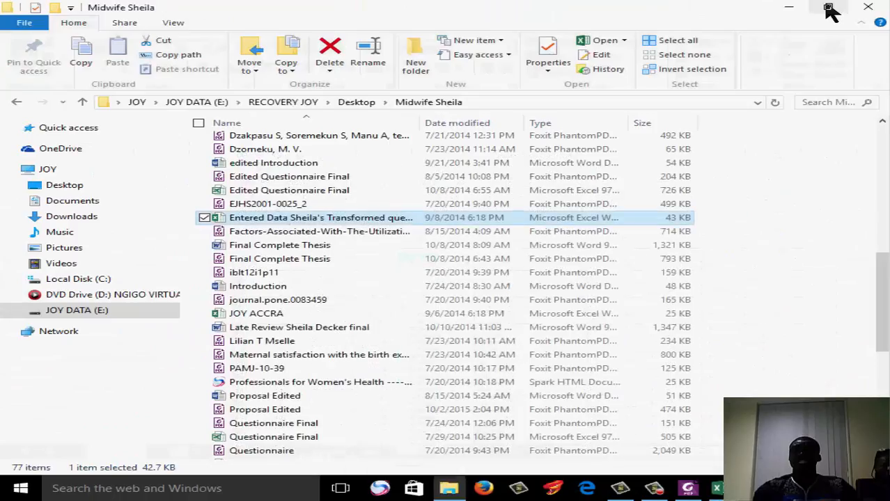
pyautogui.click(828, 9)
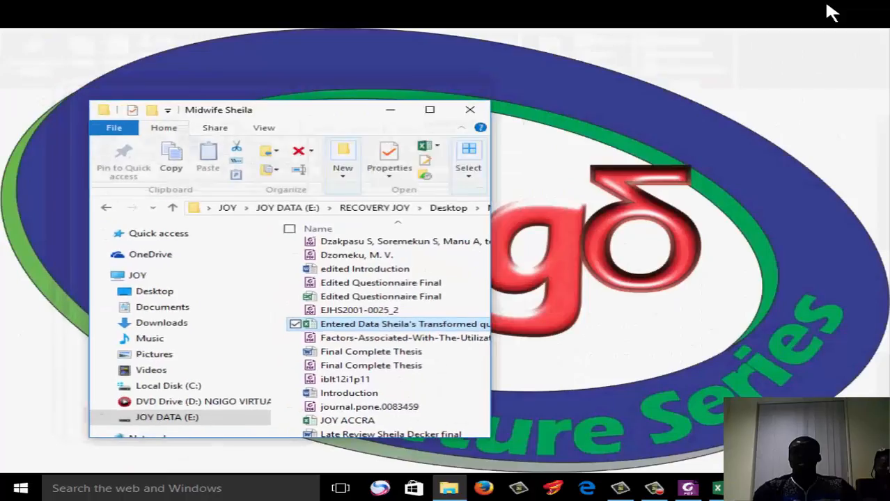
pyautogui.click(398, 117)
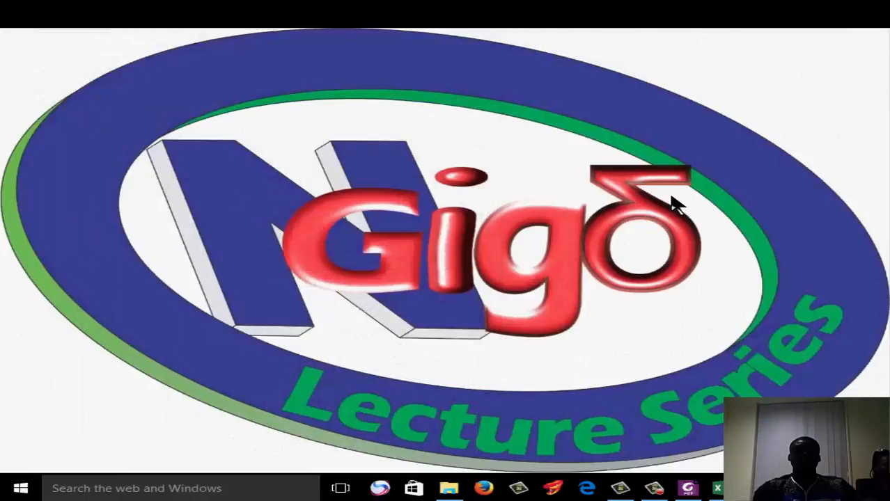